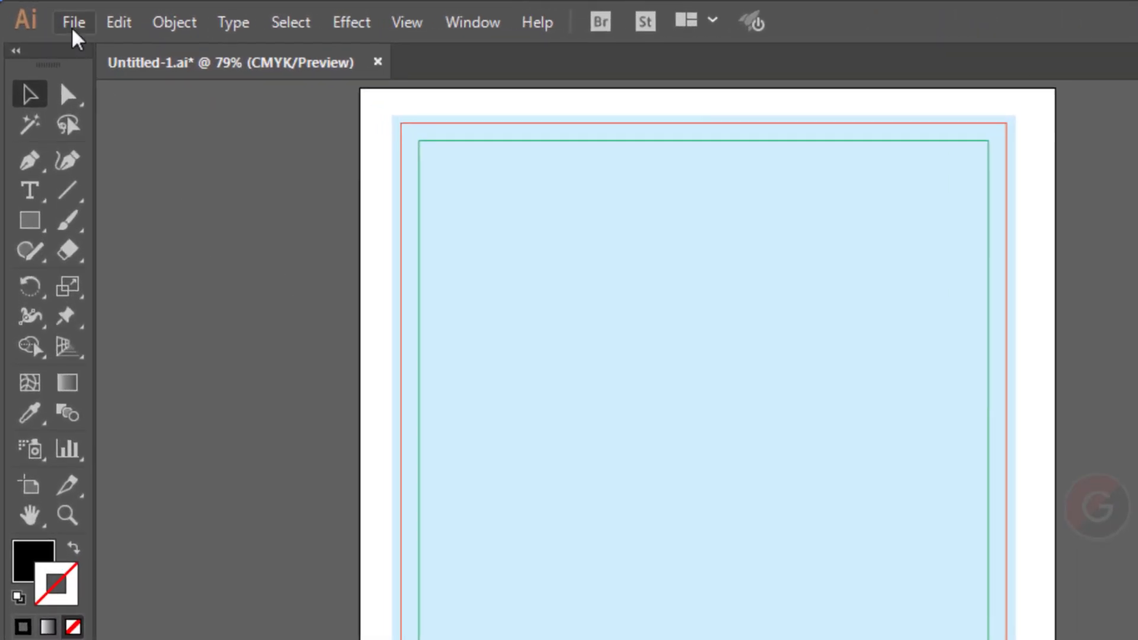
Place the Liflete sketch image on the canvas beside the artboard.
left_click(49, 17)
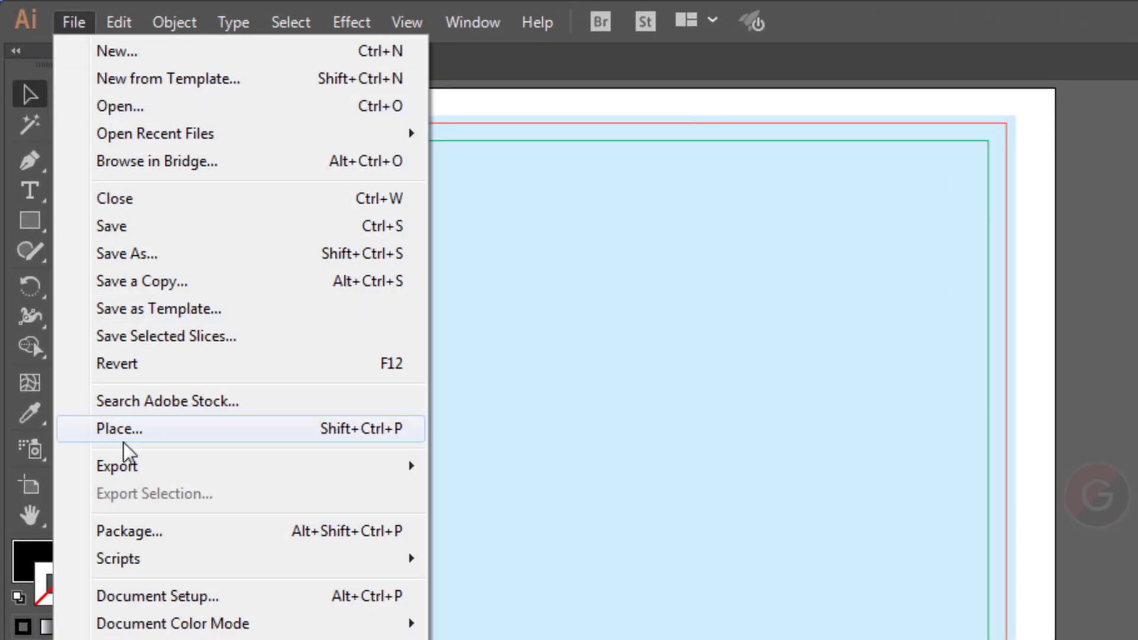
left_click(170, 436)
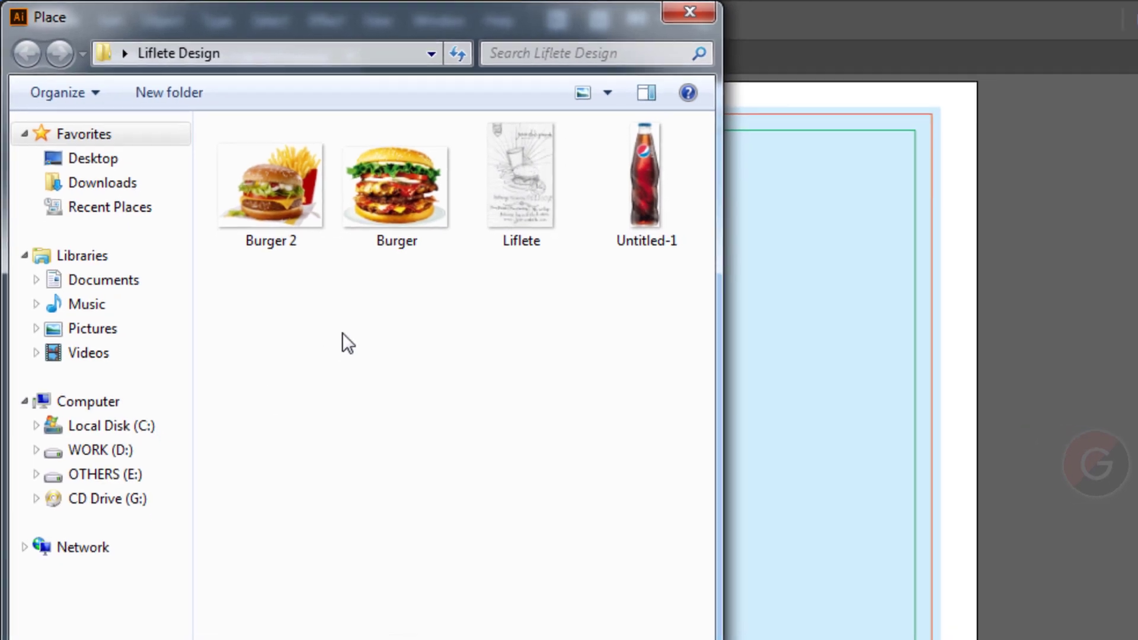
left_click(377, 161)
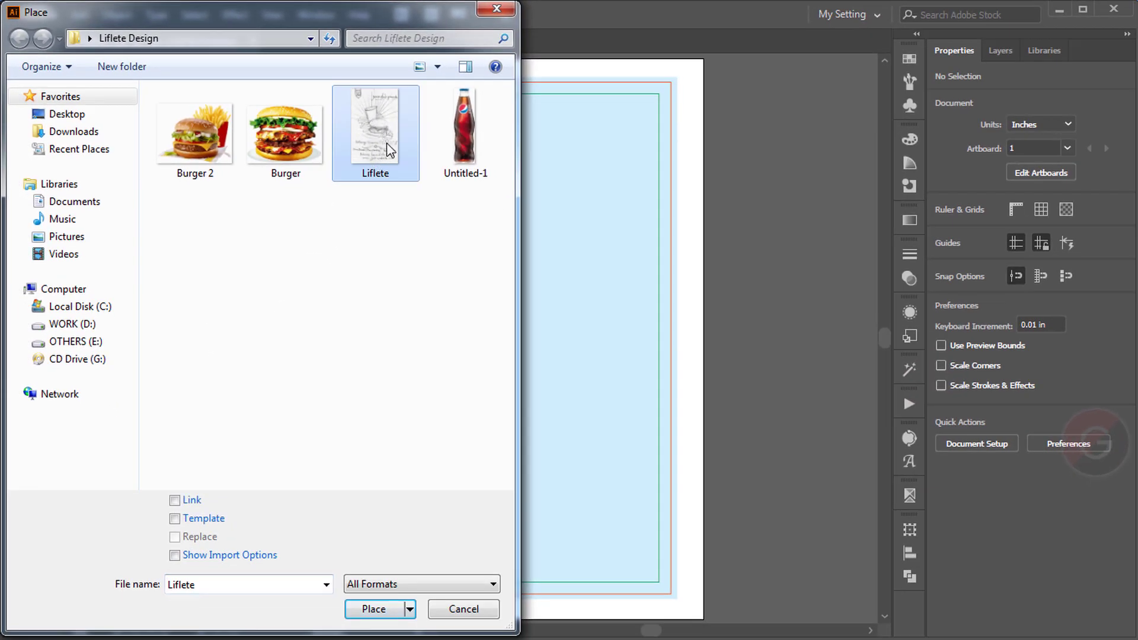
left_click(374, 609)
left_click(727, 142)
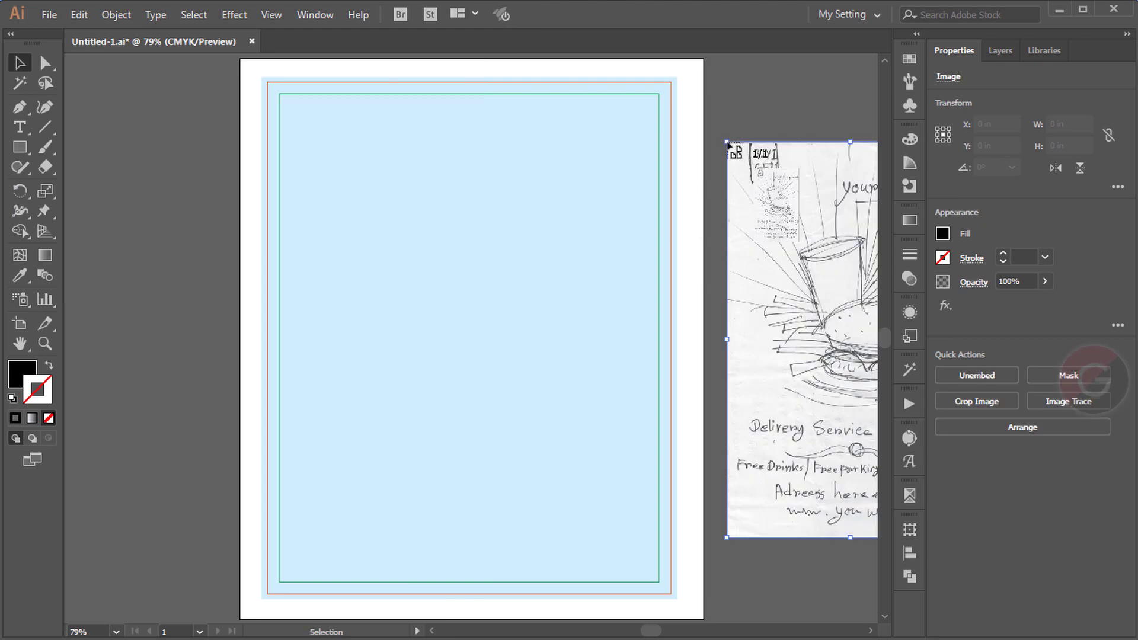
Zoom into the sketch's top, then pan down to the burger and bottom text.
left_click(20, 344)
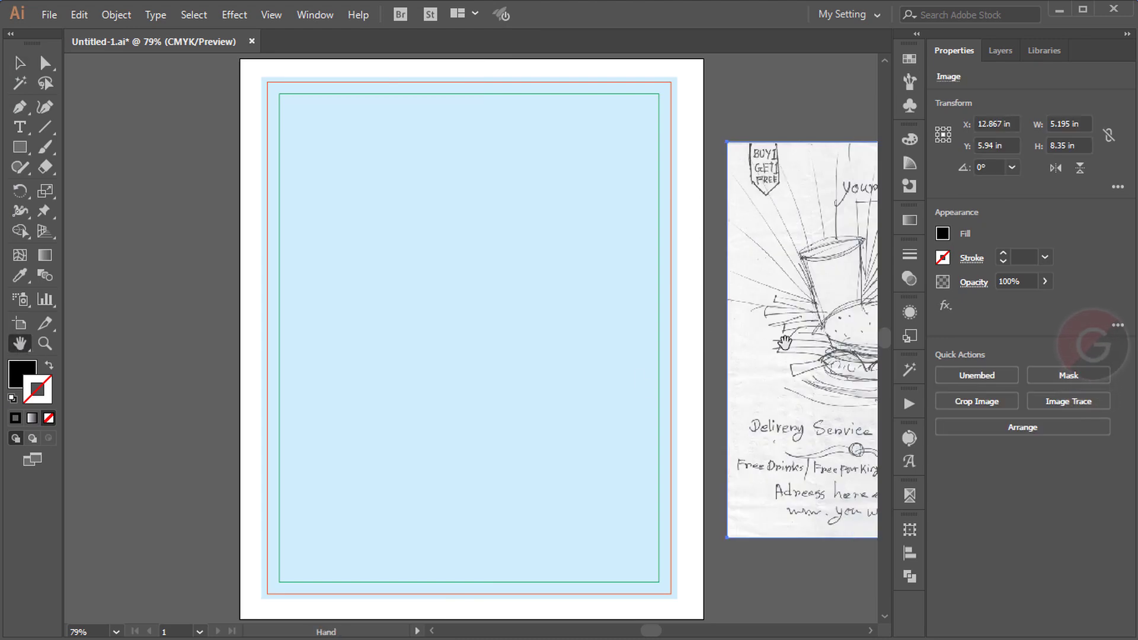
left_click_drag(770, 343, 368, 345)
left_click(44, 343)
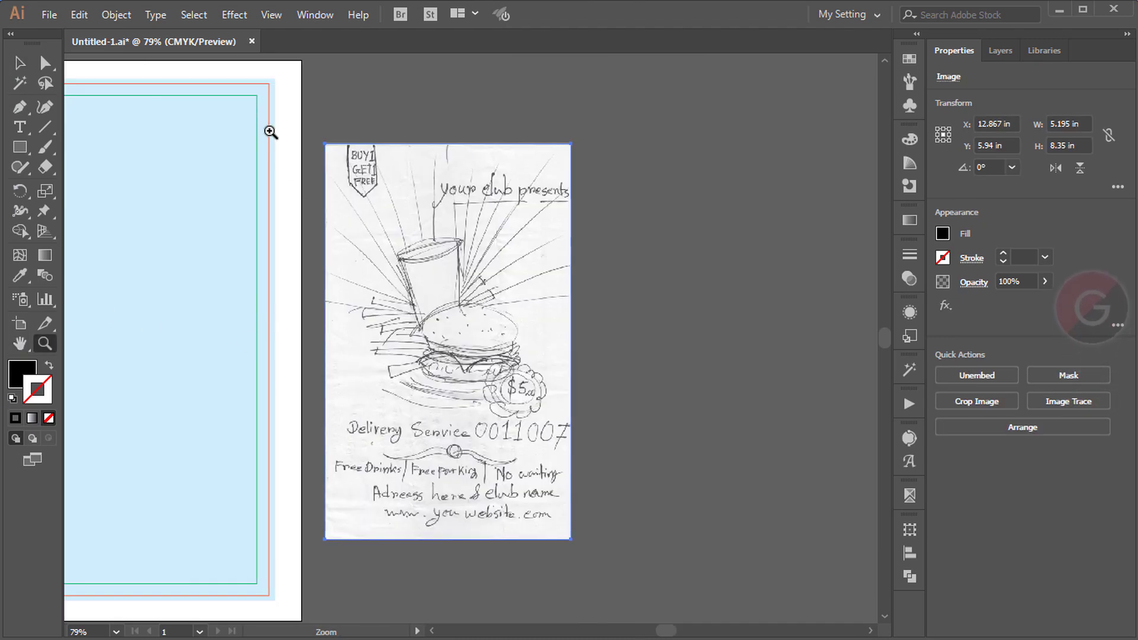
left_click_drag(271, 127, 635, 310)
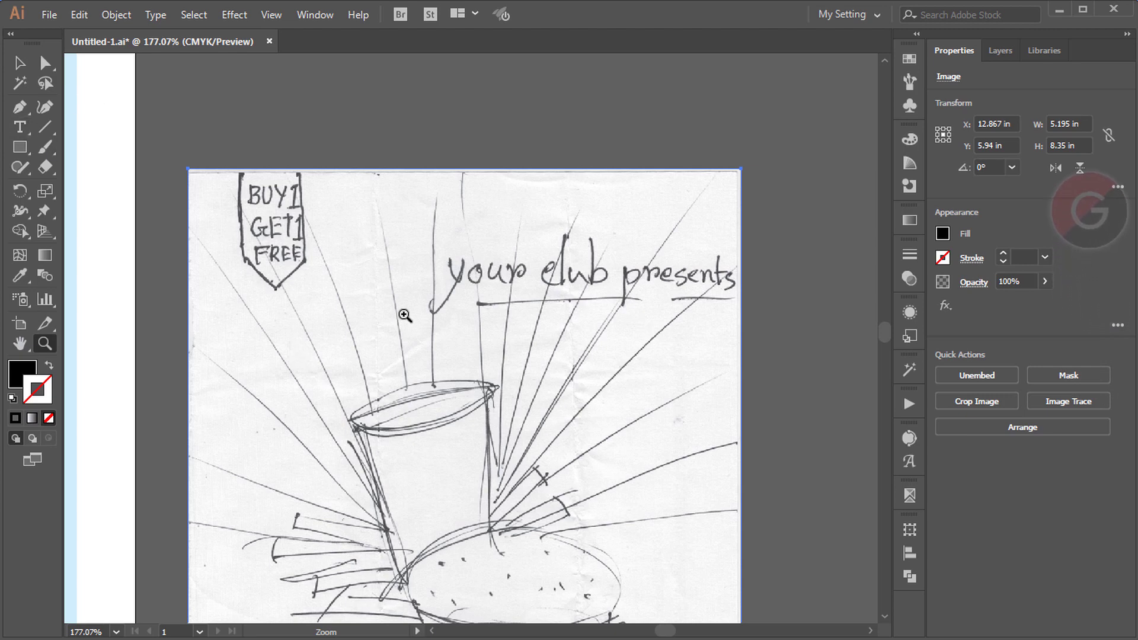
left_click(19, 345)
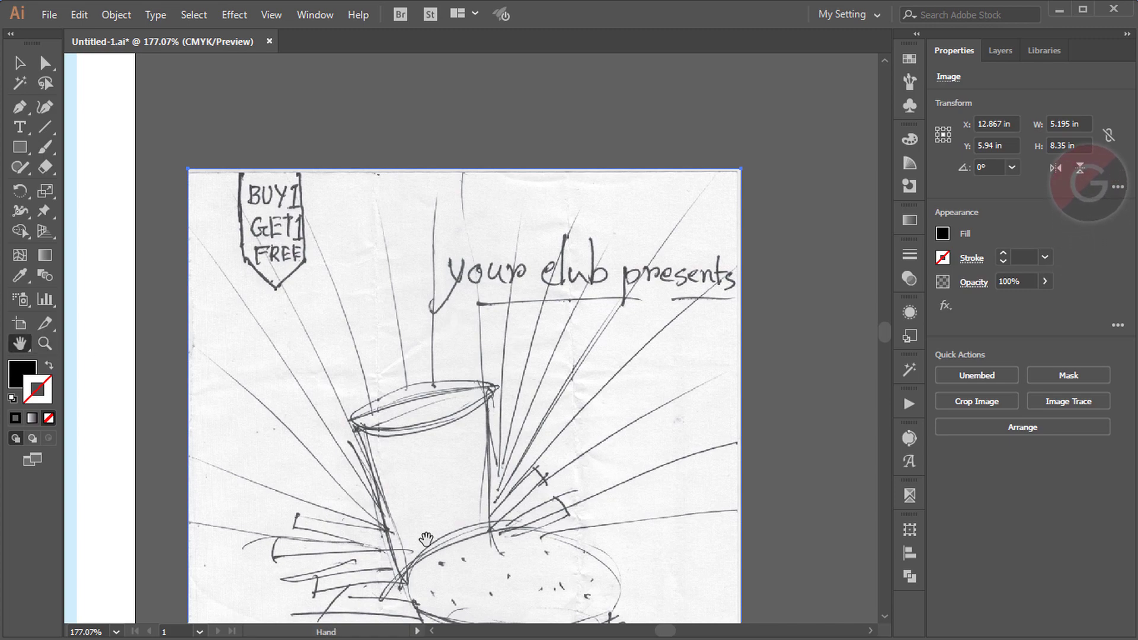
left_click_drag(462, 592, 463, 379)
left_click_drag(462, 551, 461, 403)
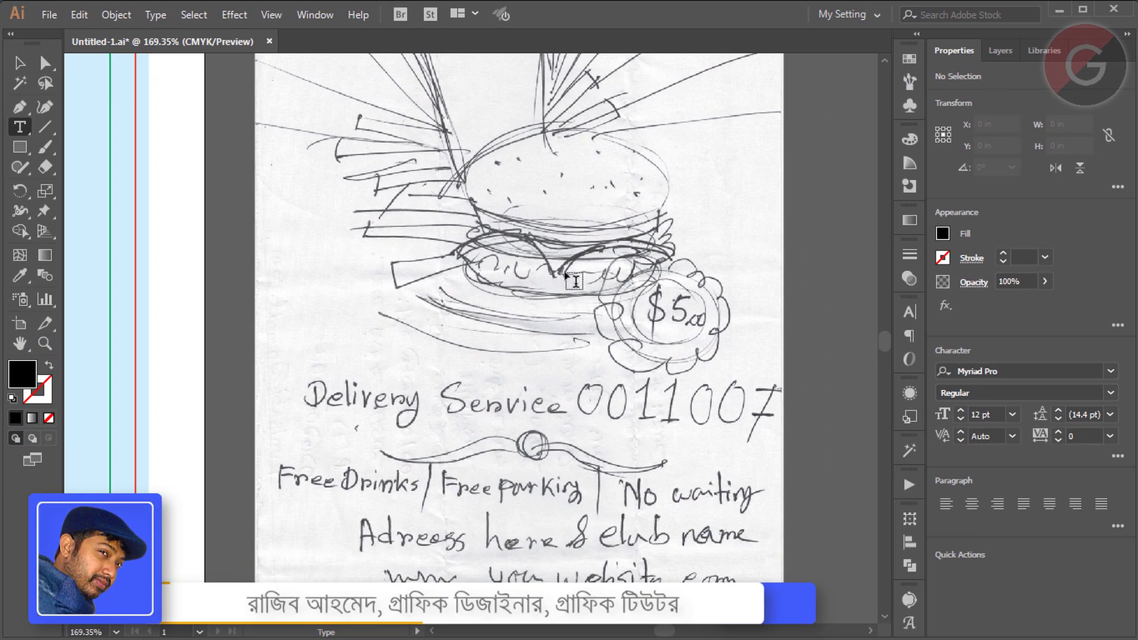
Add a centre-aligned text line above the 'your club presents' handwriting.
scroll(567, 279, "up", 5)
scroll(567, 278, "up", 3)
scroll(568, 278, "up", 3)
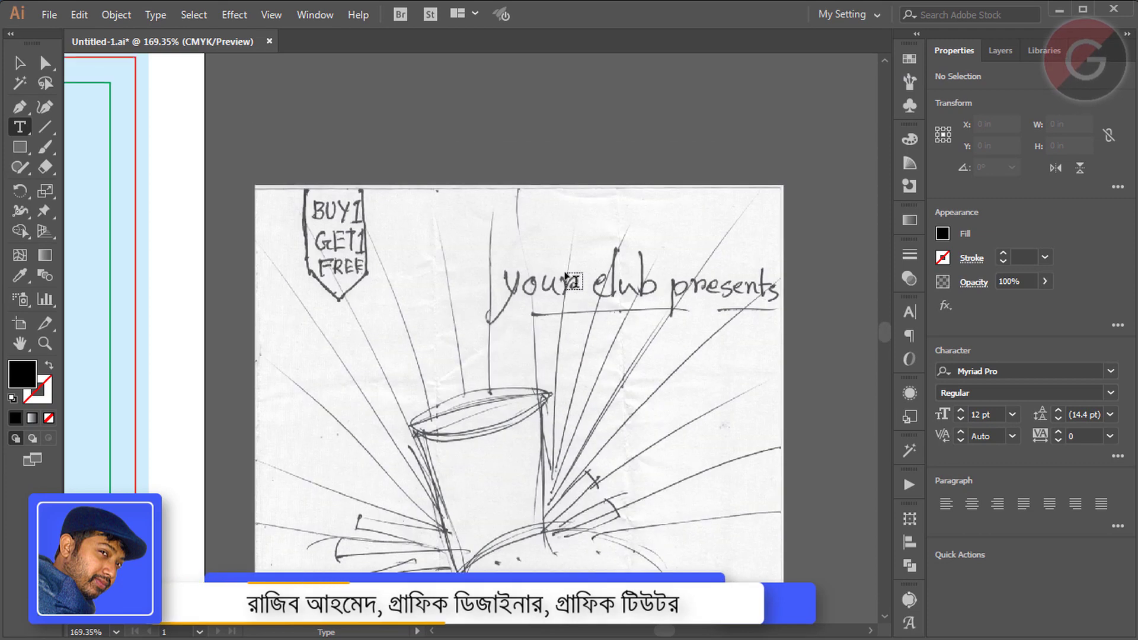
left_click(517, 237)
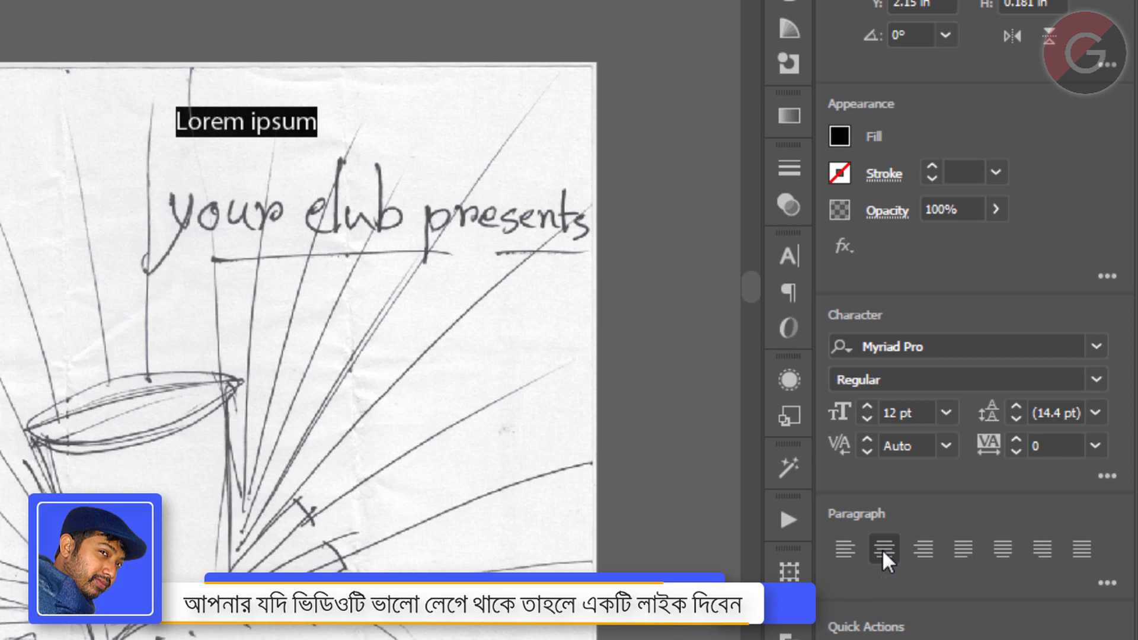
left_click(881, 548)
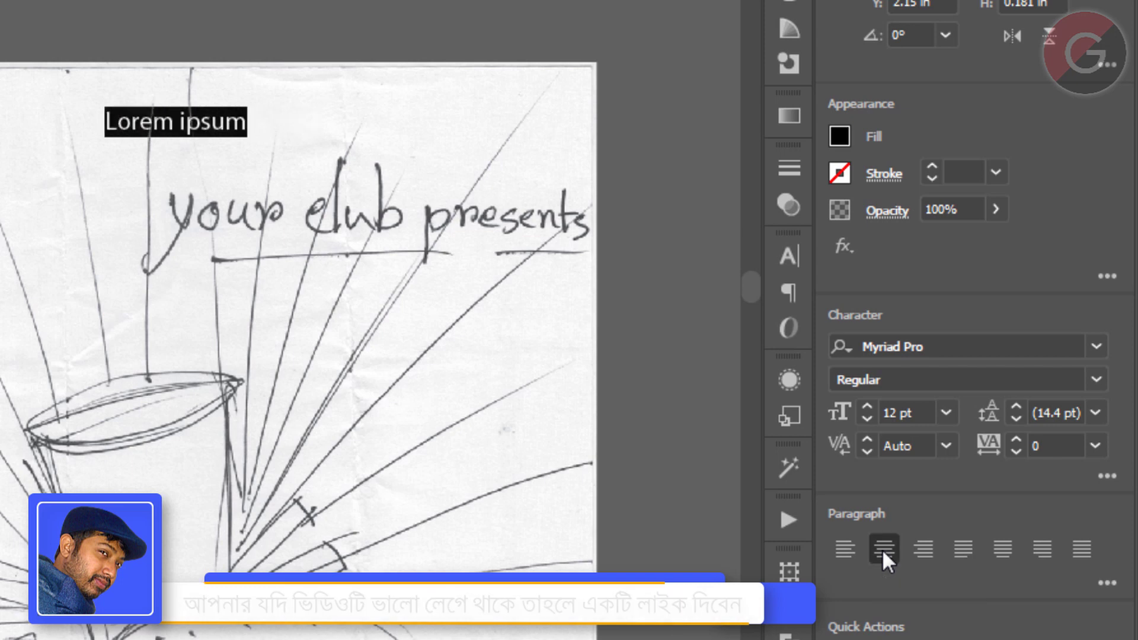
Set the new line's font to CG Omega and delete the Lorem ipsum placeholder.
left_click(961, 345)
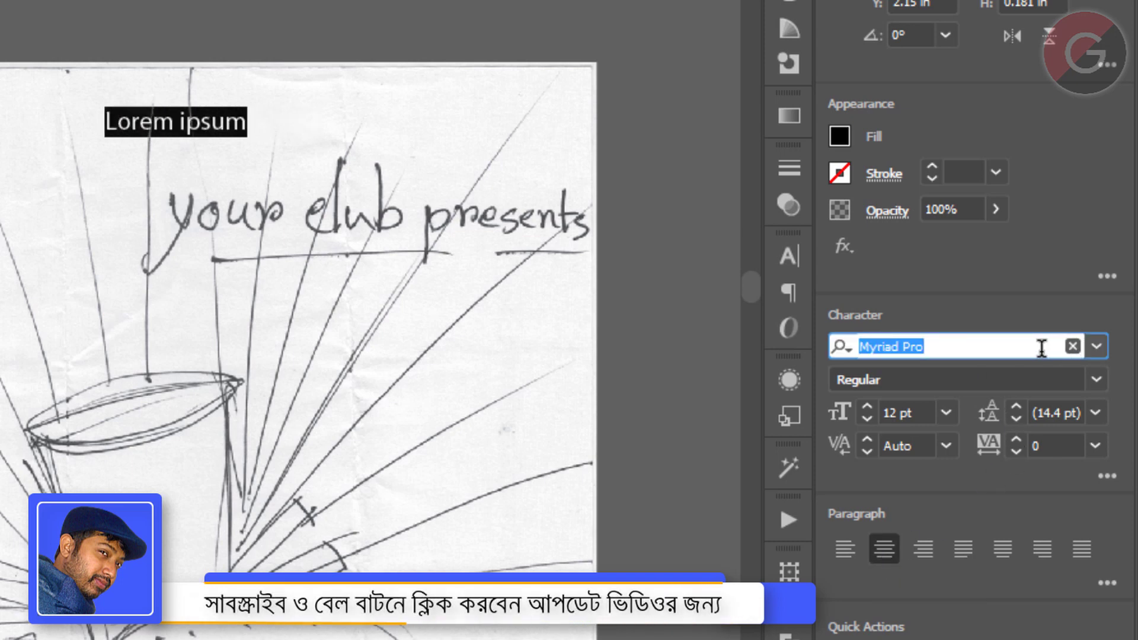
left_click(1096, 348)
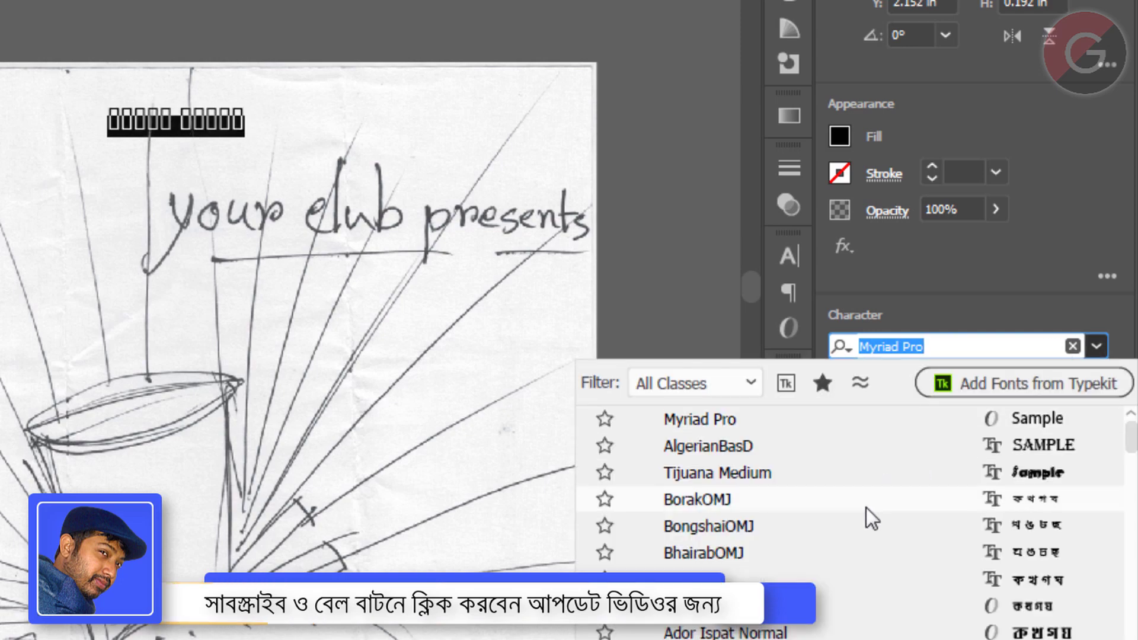
scroll(865, 507, "down", 2)
scroll(864, 508, "down", 3)
scroll(862, 510, "down", 7)
scroll(859, 504, "up", 8)
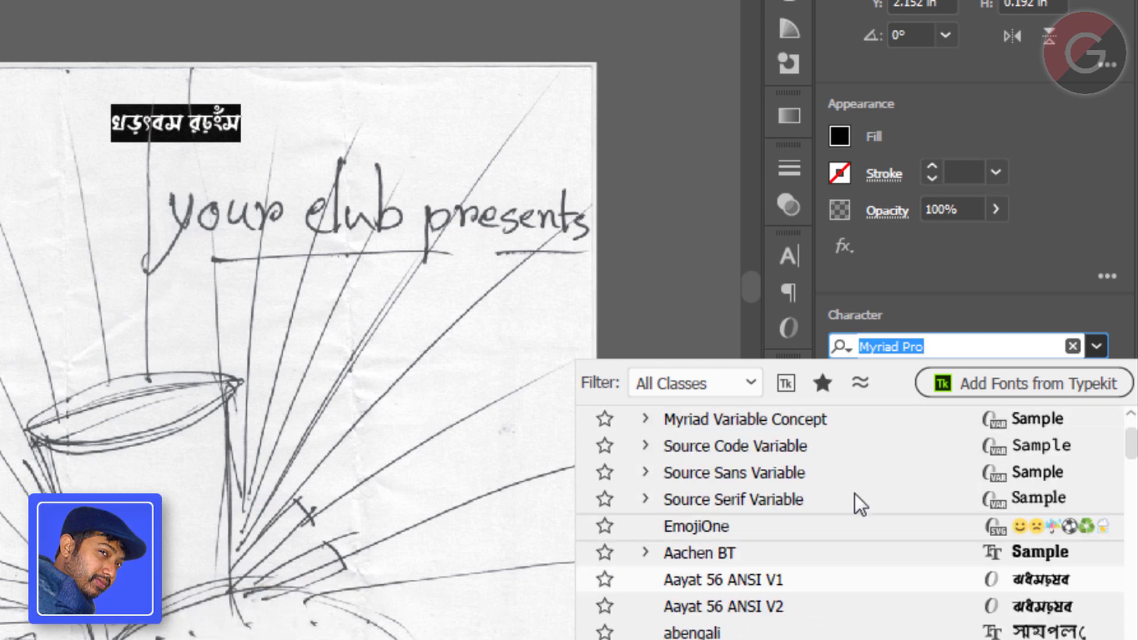
key("Escape")
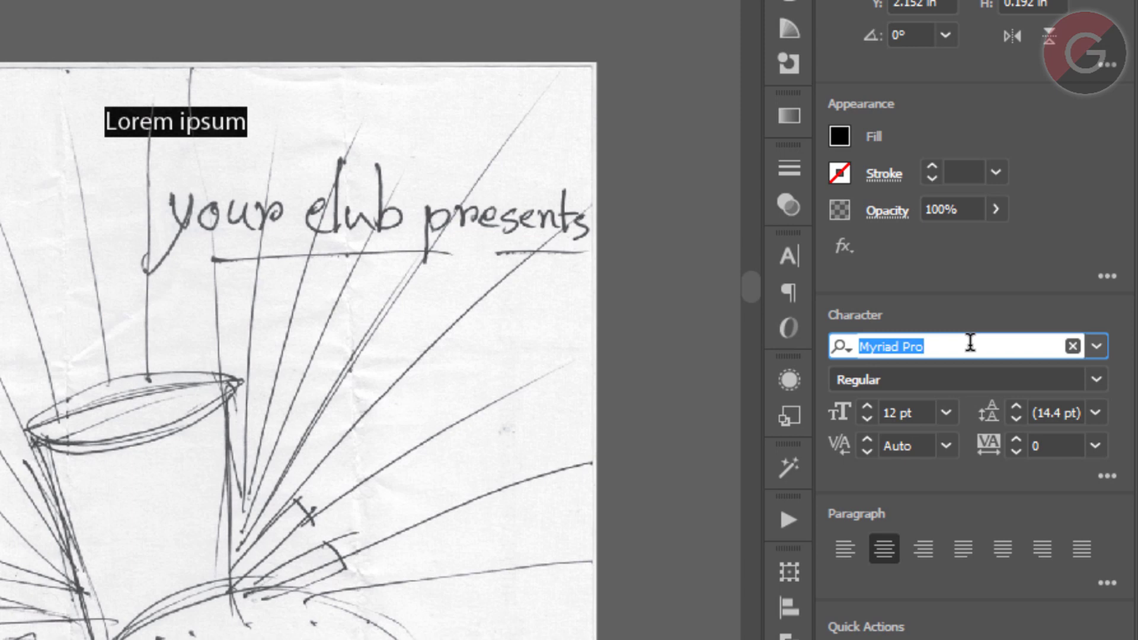
type("cg")
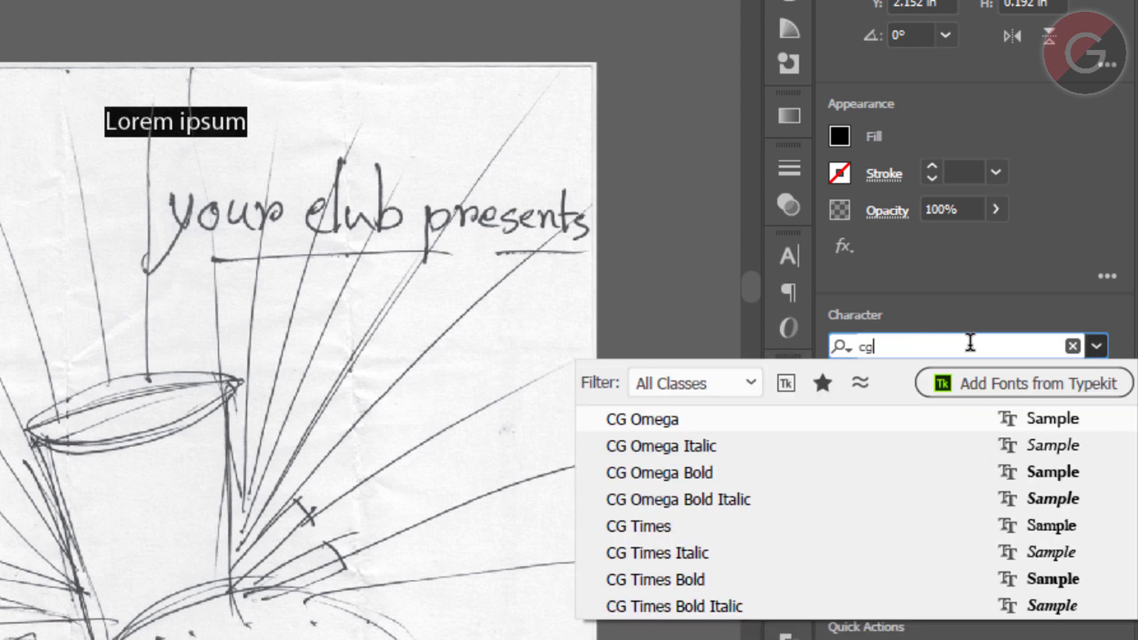
left_click(678, 421)
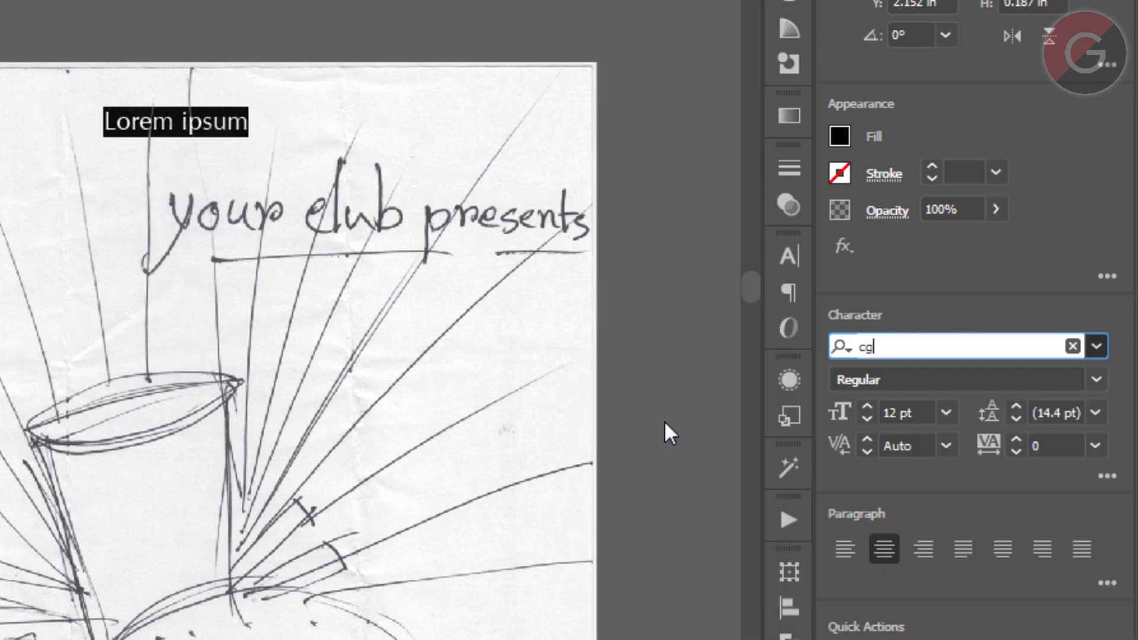
key("BackSpace")
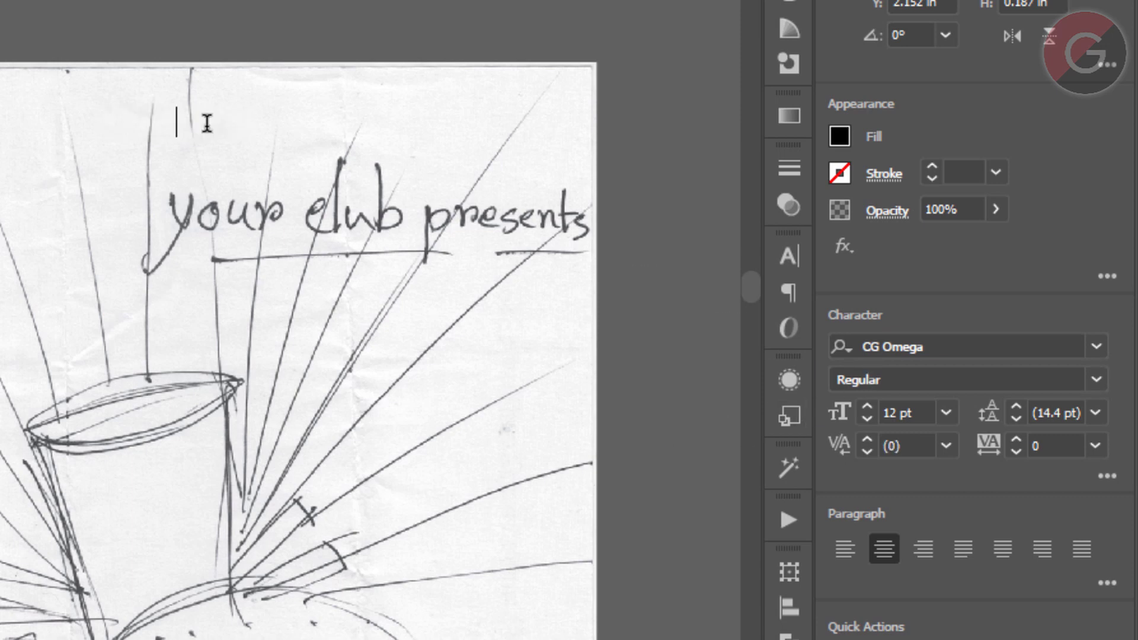
Type 'Your Club Presents' and add a 'King Burger' line below it.
type("Y")
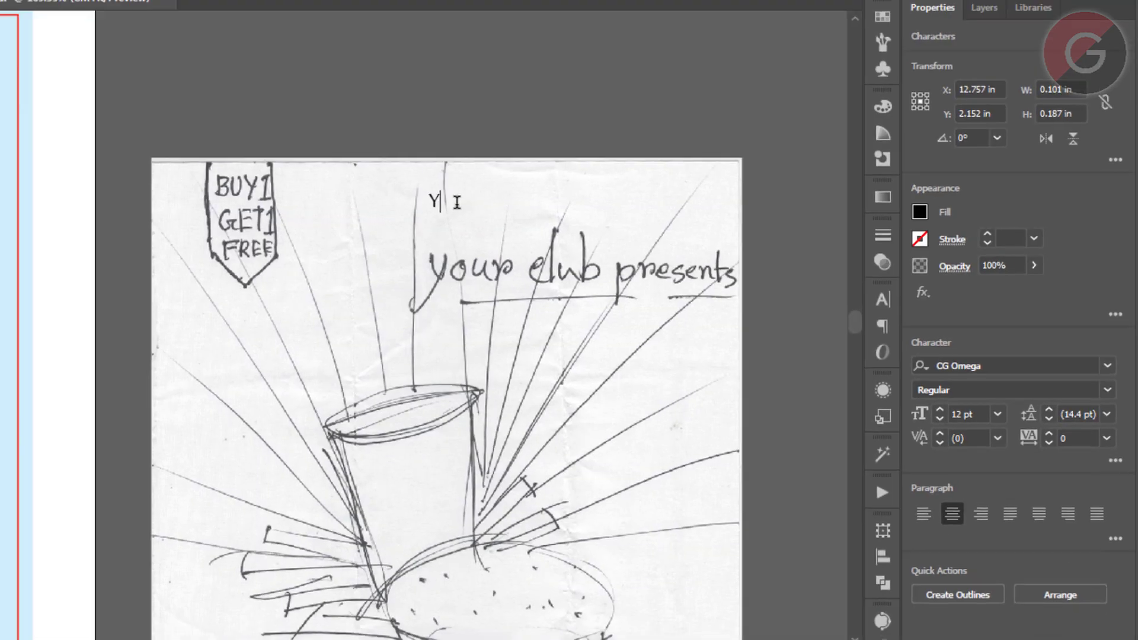
type("our Club Presents")
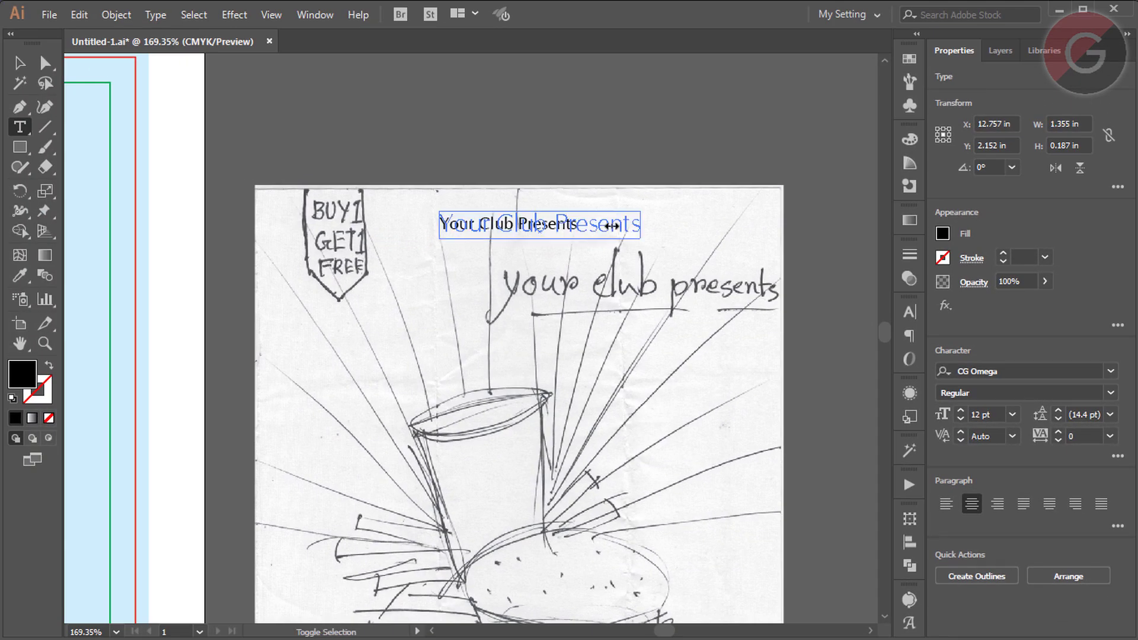
scroll(528, 225, "down", 2)
left_click(554, 252)
type("King Burger")
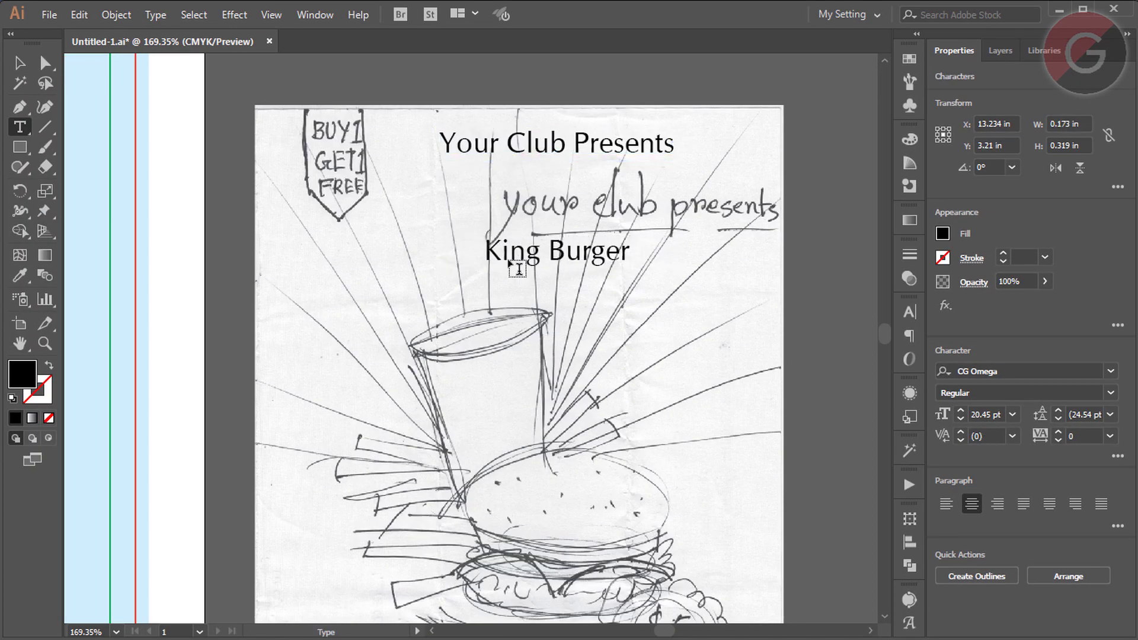
Add a 'Delivery Service' line copy with the delivery phone number underneath.
left_click_drag(510, 255, 578, 512)
type("Delivery S")
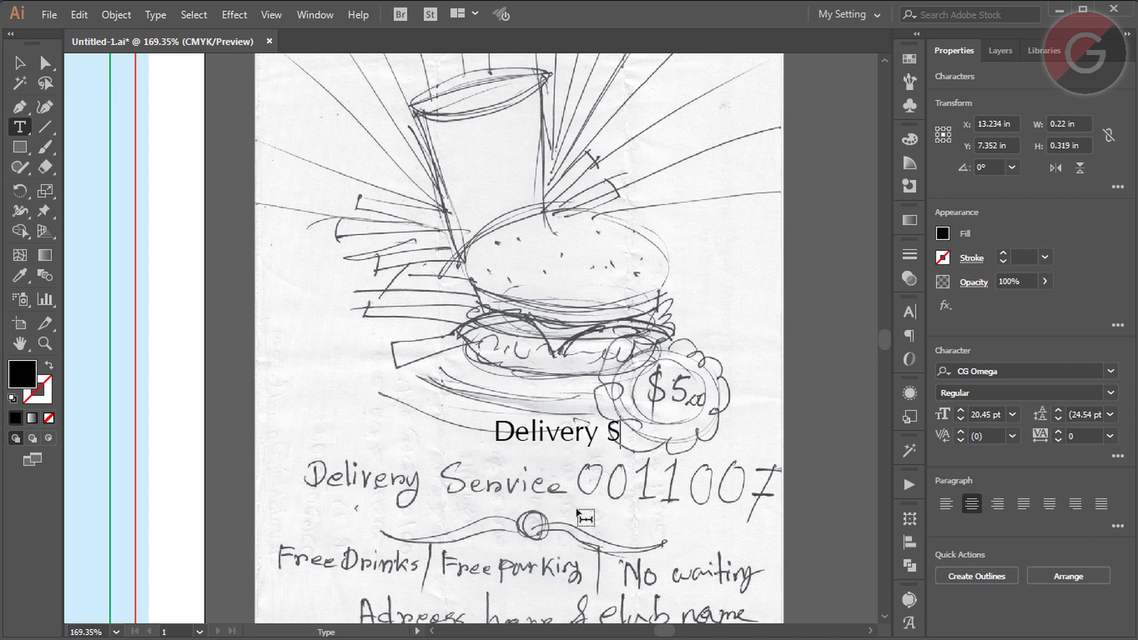
type("ervice")
key("Return")
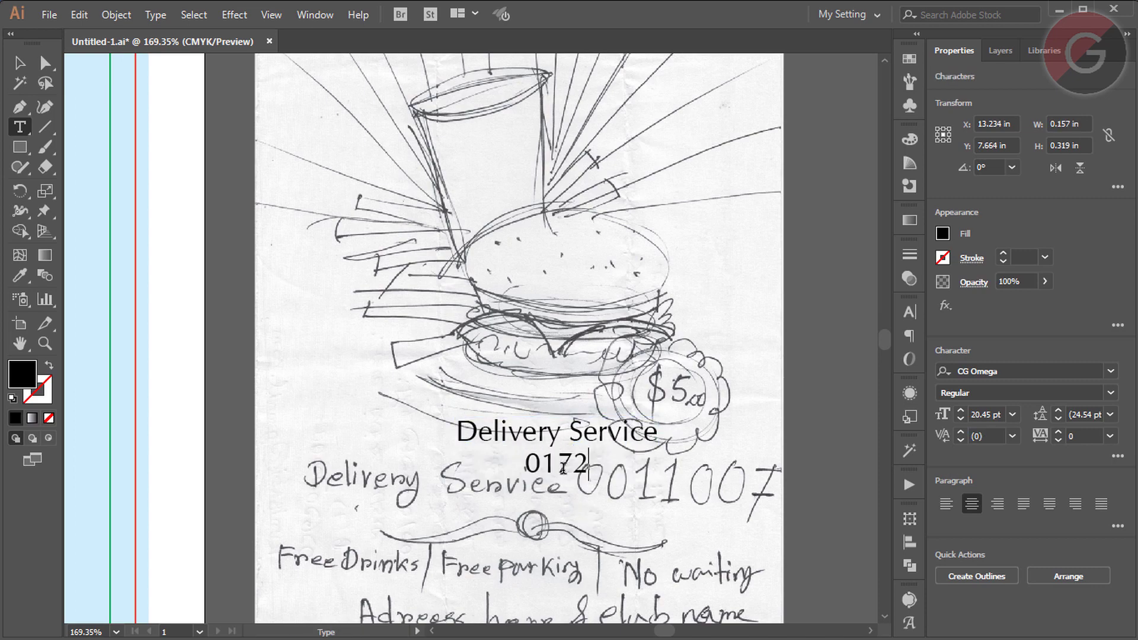
Duplicate the phone line as 'Free Drinks' and copy it twice onto the offers row.
left_click(548, 464)
scroll(563, 397, "down", 3)
left_click_drag(566, 325, 566, 381)
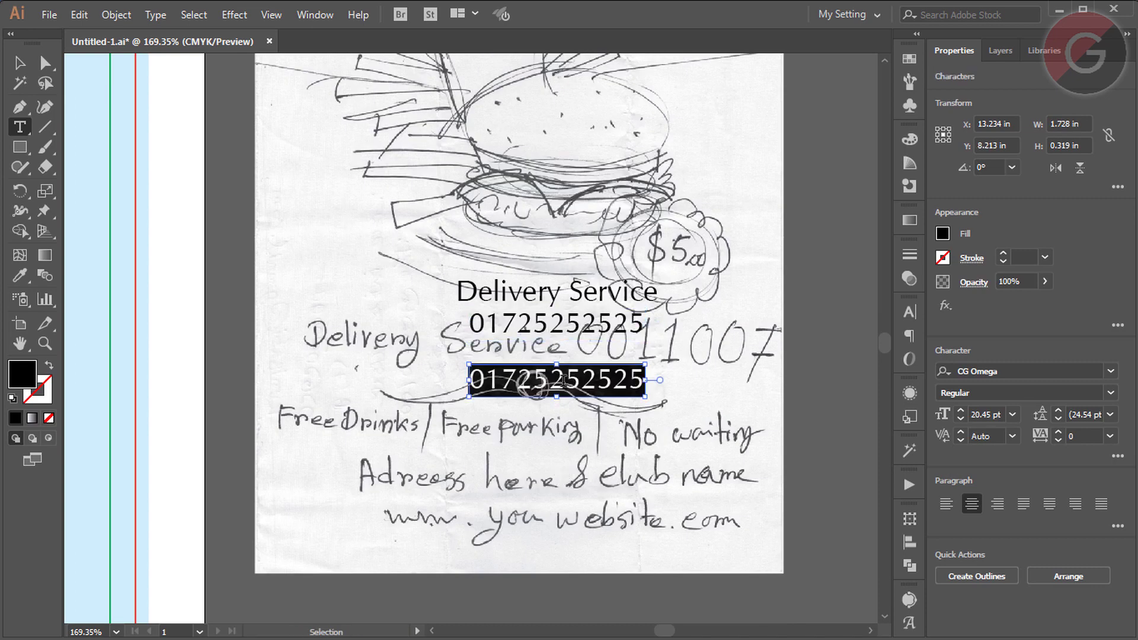
type("Fr")
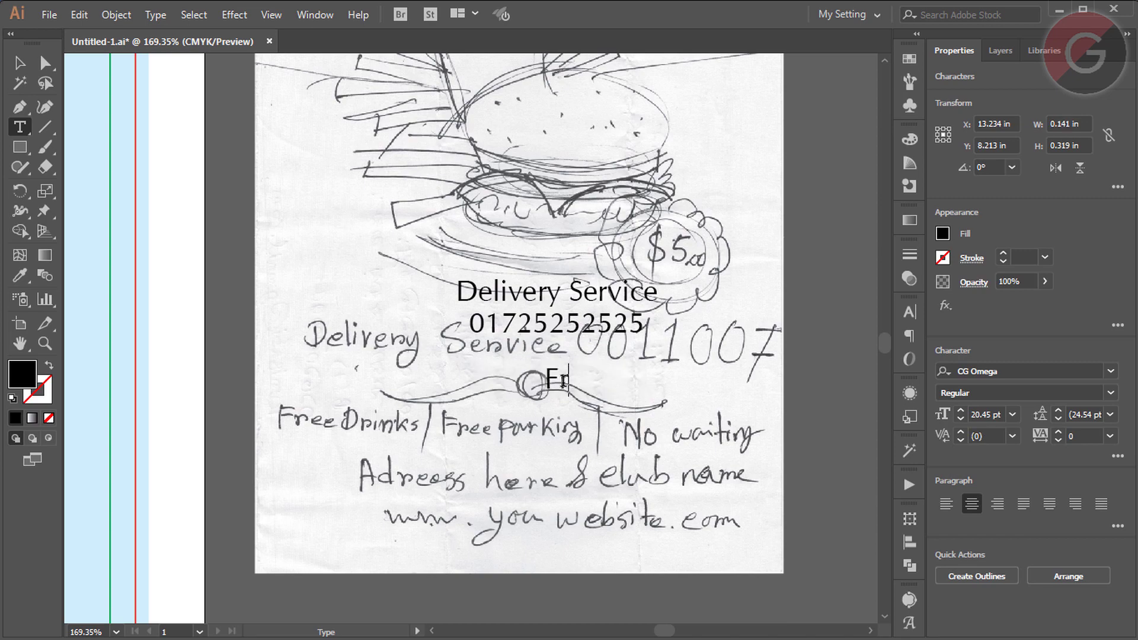
type("ee Drinks")
key("Escape")
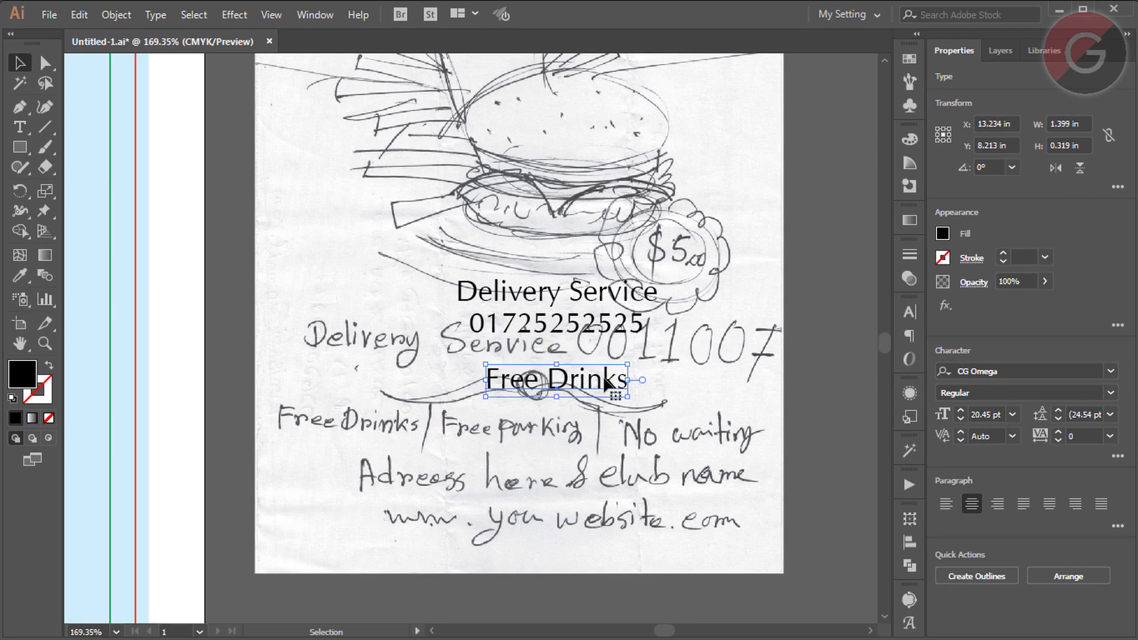
left_click_drag(600, 375, 393, 445)
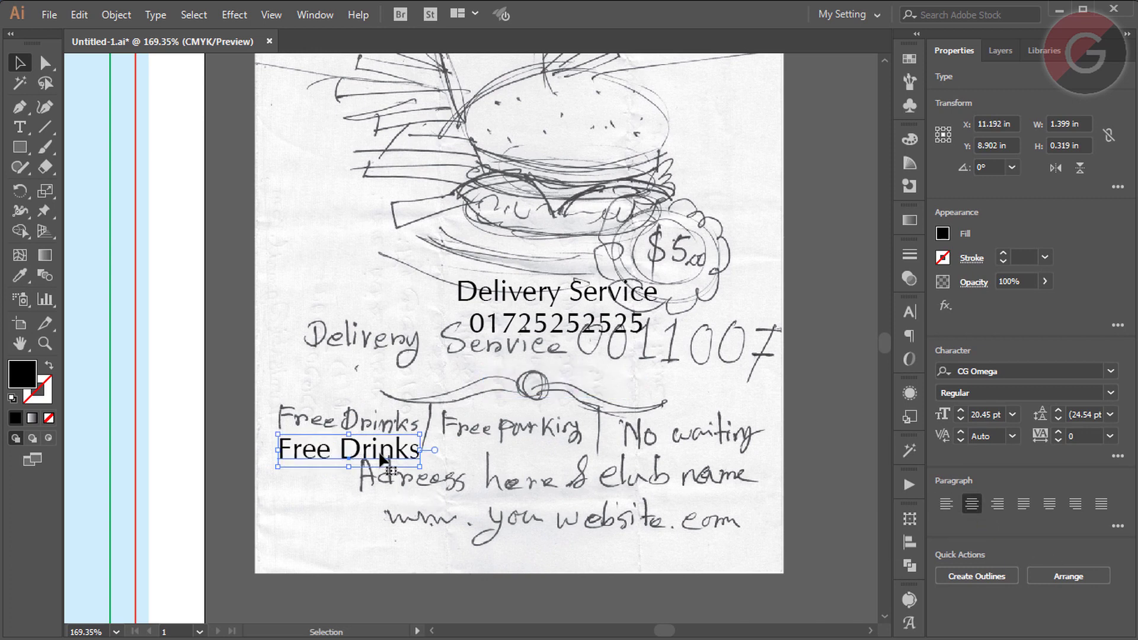
left_click_drag(382, 460, 538, 456)
Change the copied Free Drinks line to 'Free Parking'.
double_click(511, 456)
double_click(531, 454)
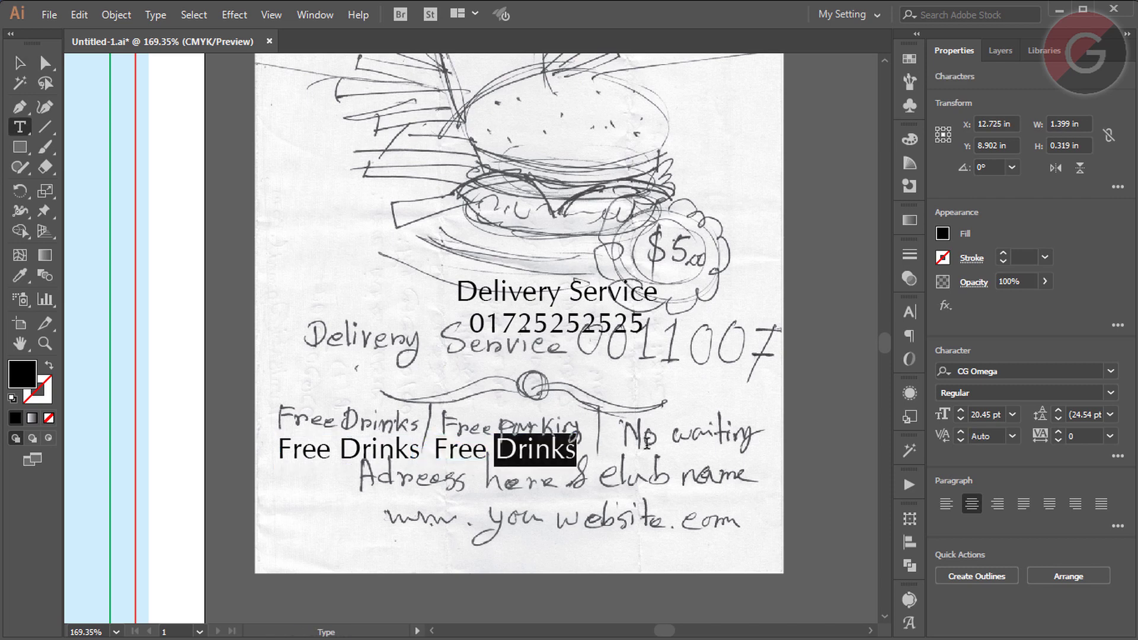
type("Free F")
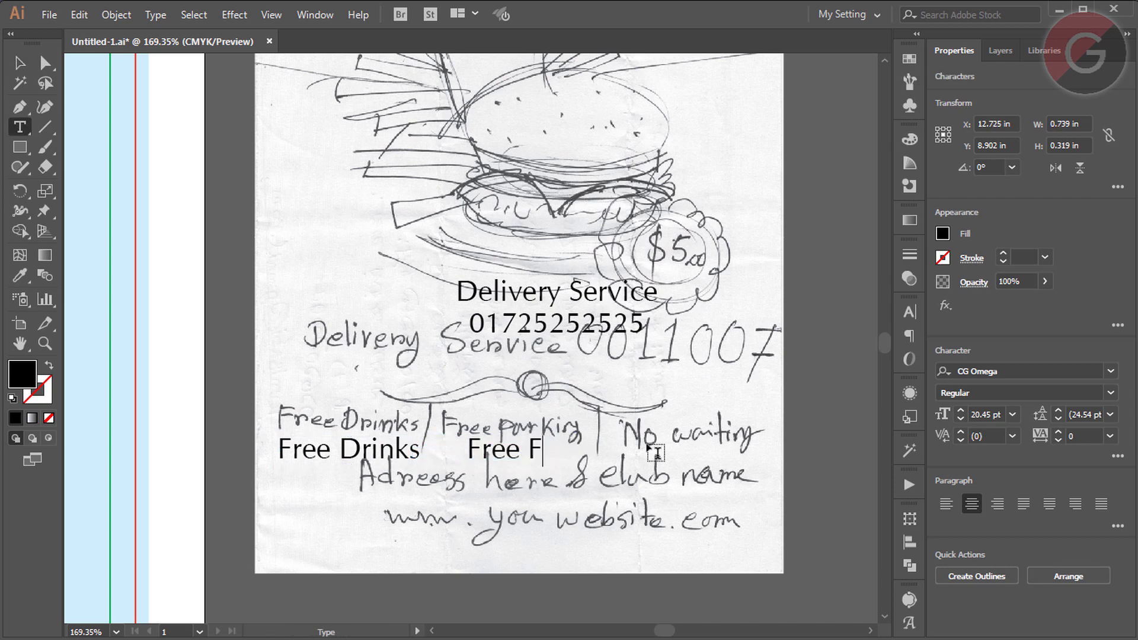
type("ree Par")
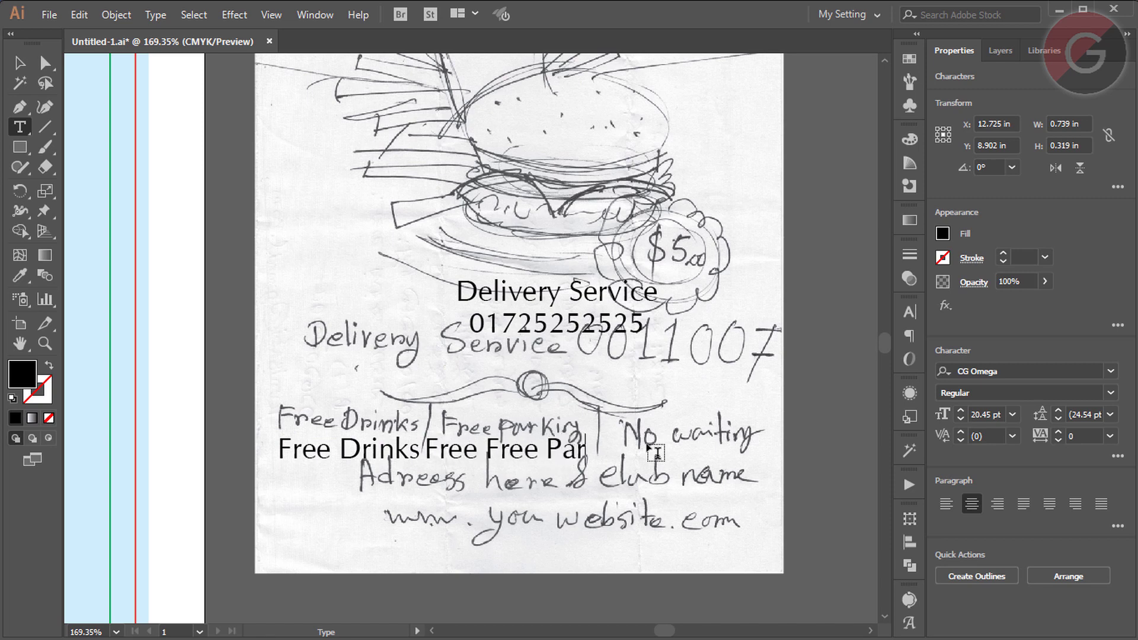
type("king")
key("Escape")
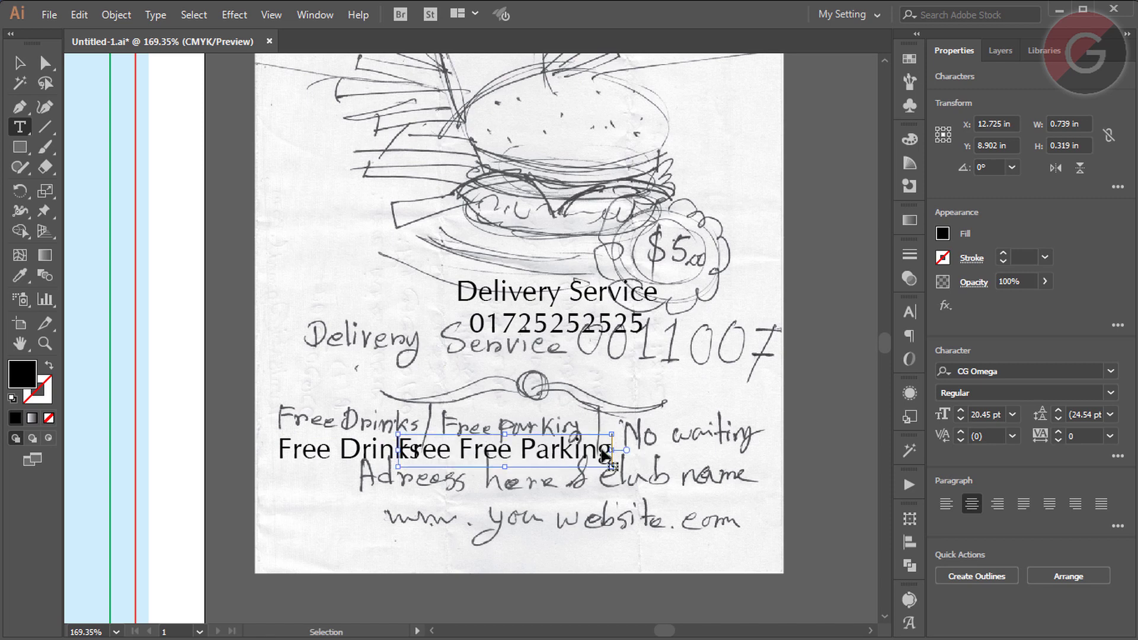
Copy the parking line to the right and retype it as 'No waiting'.
mouse_move(553, 456)
left_mouse_down()
mouse_move(791, 456)
mouse_move(776, 458)
left_mouse_up()
triple_click(753, 452)
key("BackSpace")
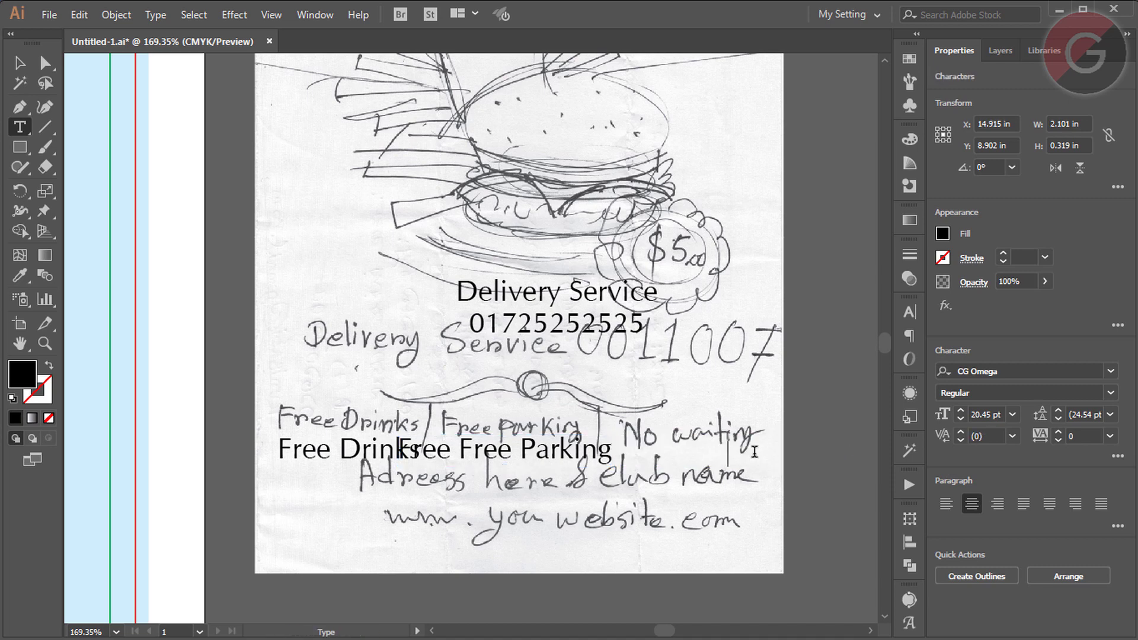
type("No ")
type("waiting")
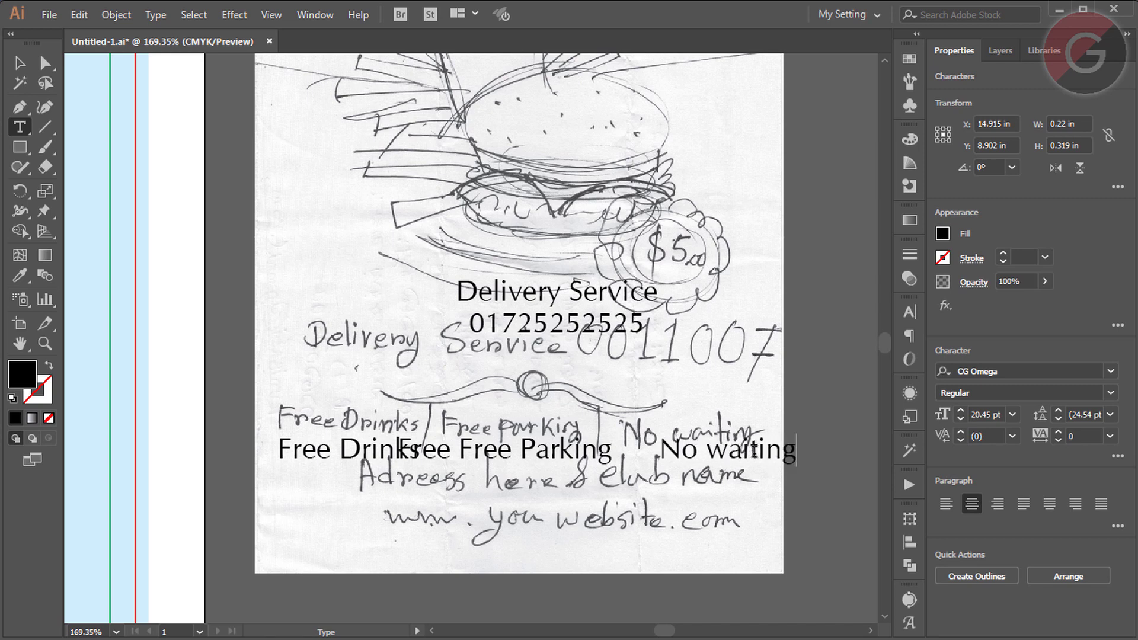
key("Escape")
mouse_move(548, 458)
left_mouse_down()
mouse_move(547, 553)
mouse_move(527, 545)
left_mouse_up()
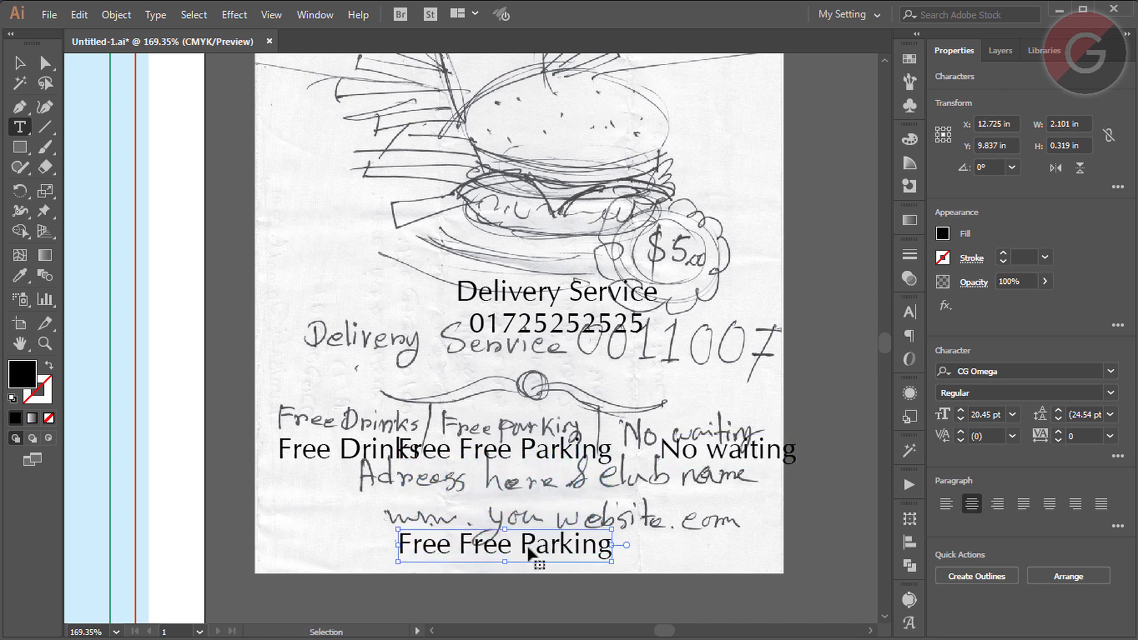
triple_click(529, 546)
type("Ad")
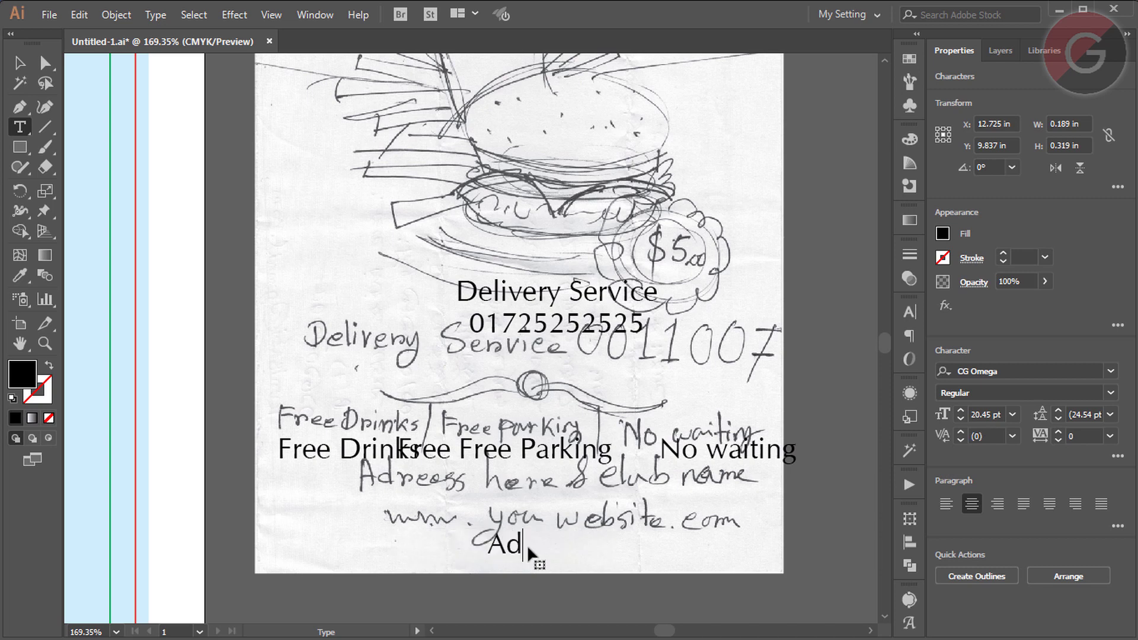
type("rees")
type("Name o")
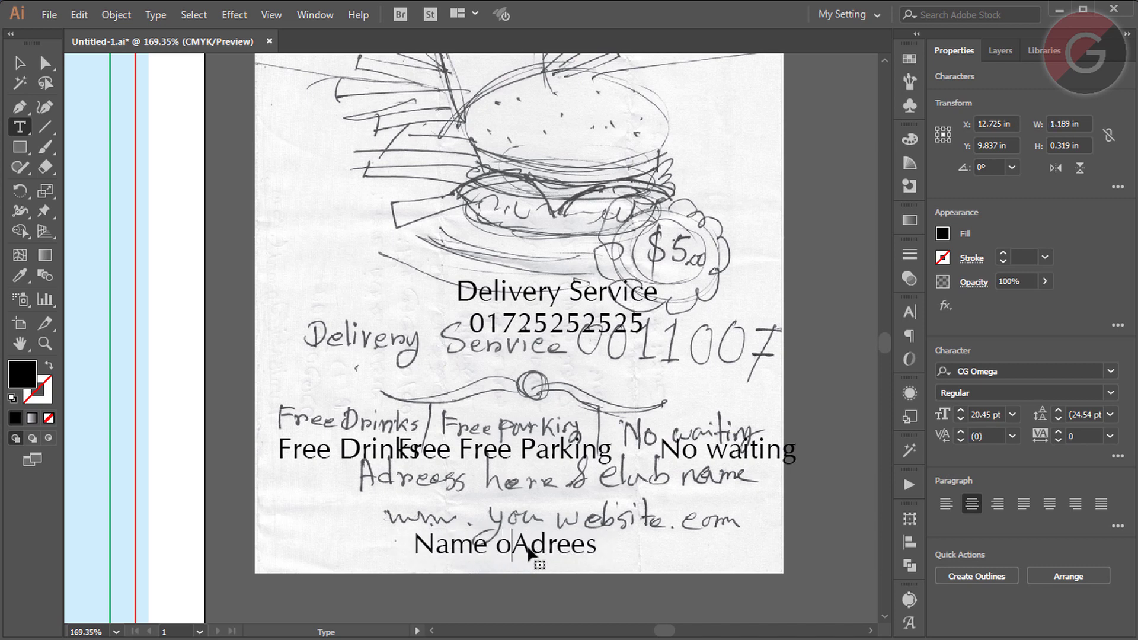
type("f Resturent")
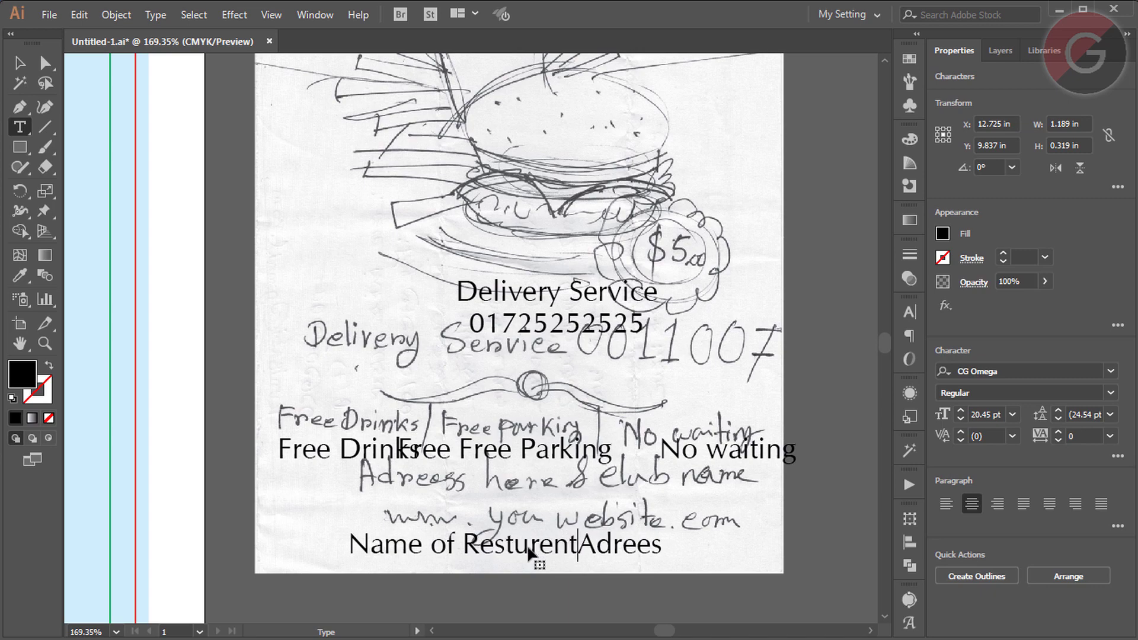
key("Return")
key("End")
type("Here")
key("shift+Home")
key("ctrl+c")
key("End")
type(", Adrees Here")
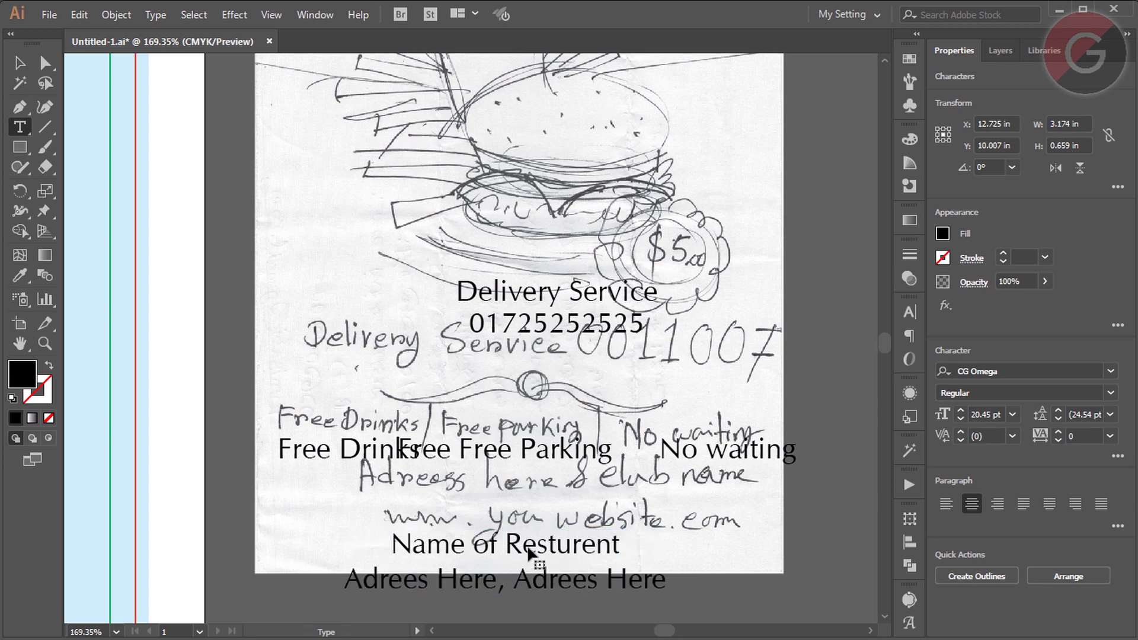
key("Return")
type("www.yourwebsite.co")
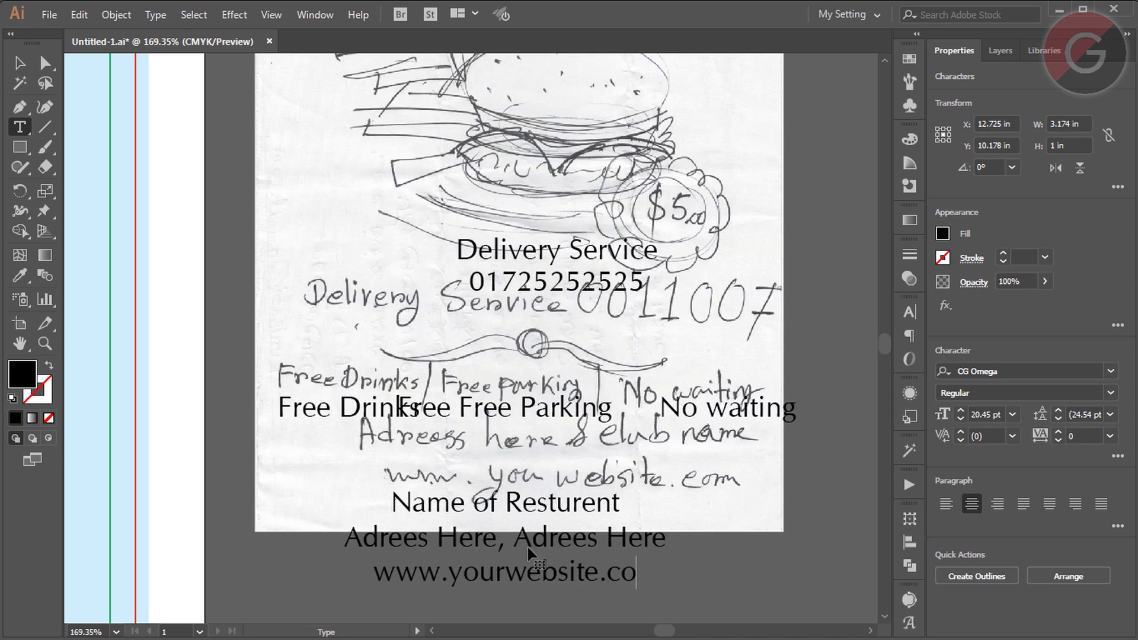
type("m")
key("Escape")
Type a '$5' price beside the sketch's price badge.
scroll(522, 355, "up", 3)
scroll(521, 356, "up", 2)
left_click(769, 530)
type("5")
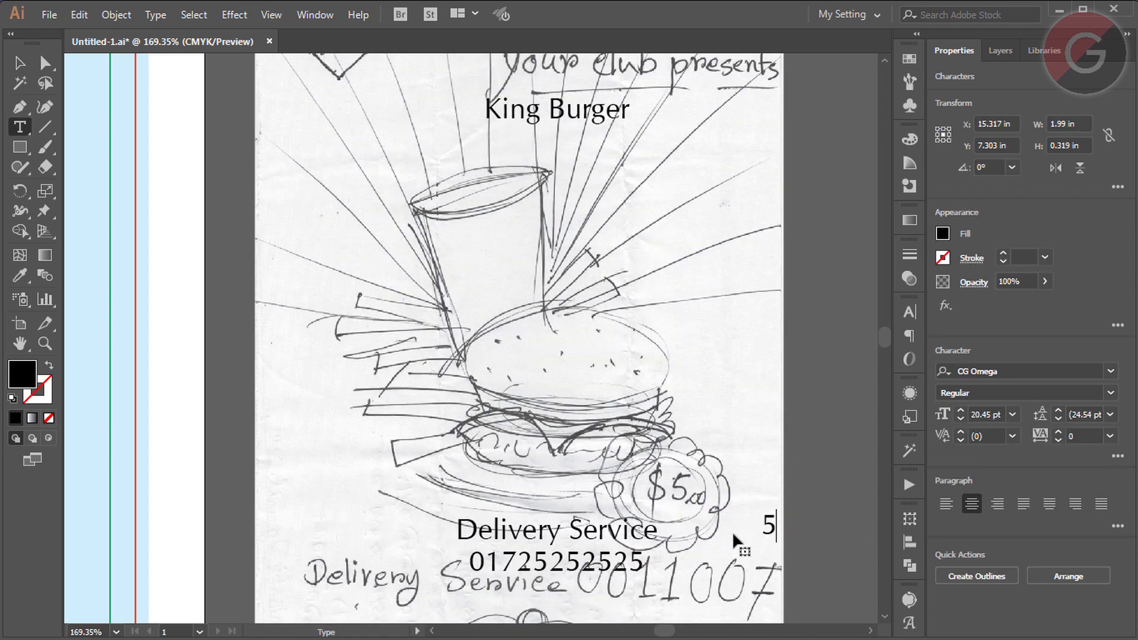
key("Left")
type("$")
key("Escape")
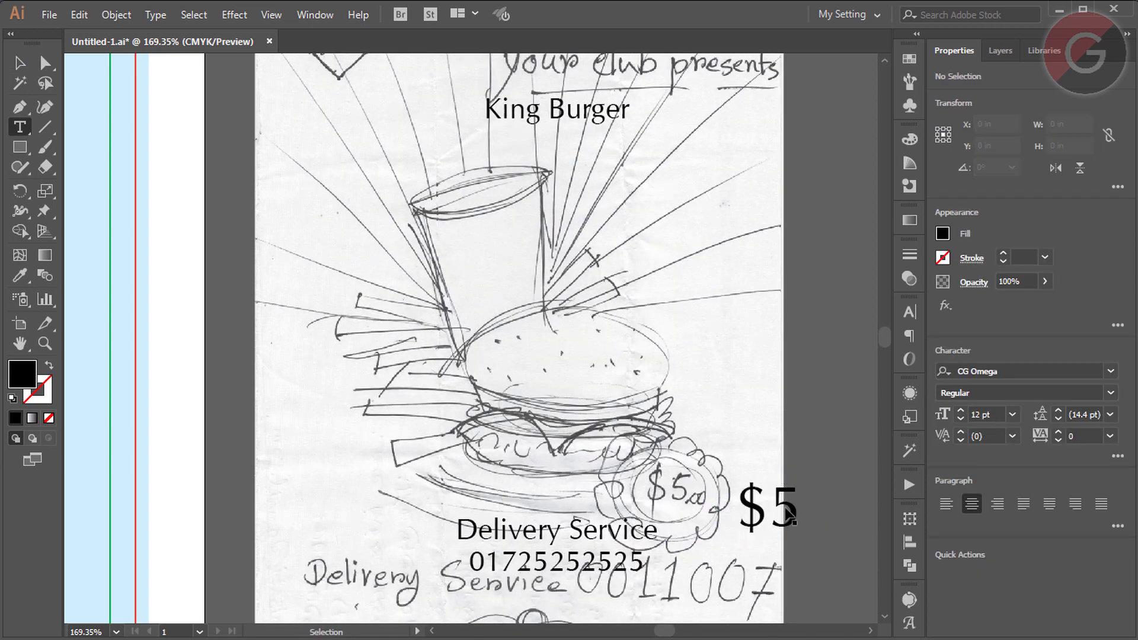
Copy the 'Your Club Presents' heading up above the artboard.
scroll(791, 515, "up", 4)
scroll(306, 139, "up", 3)
left_click_drag(669, 323, 369, 208)
Switch the copied 'Your Club Presents' text from CG Omega to Arial Bold.
triple_click(435, 207)
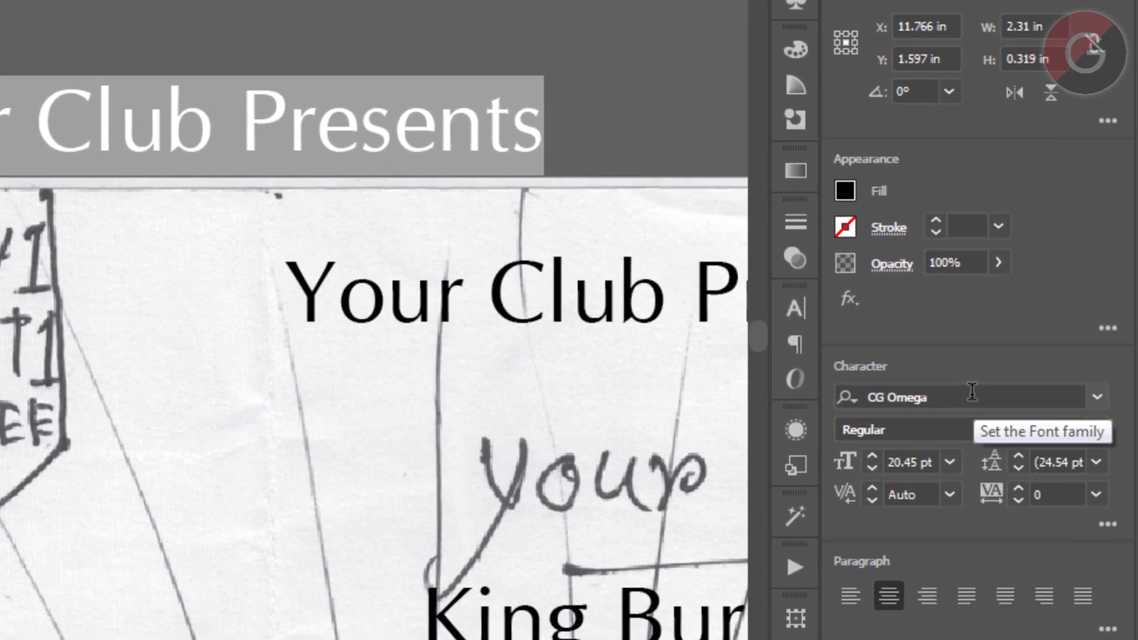
left_click(1029, 370)
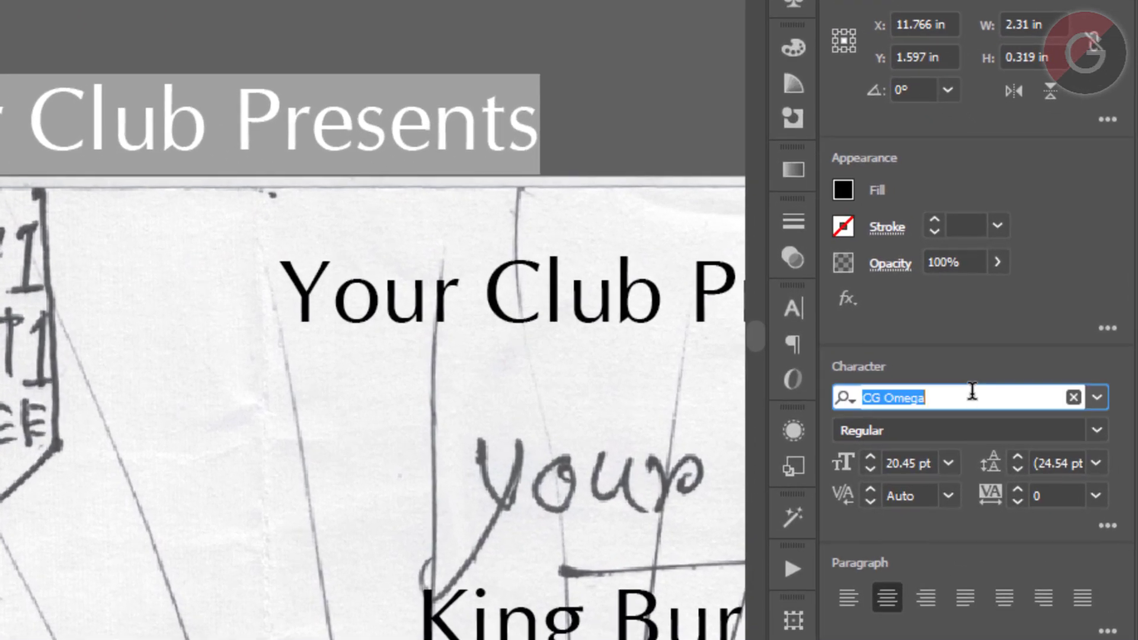
type("a")
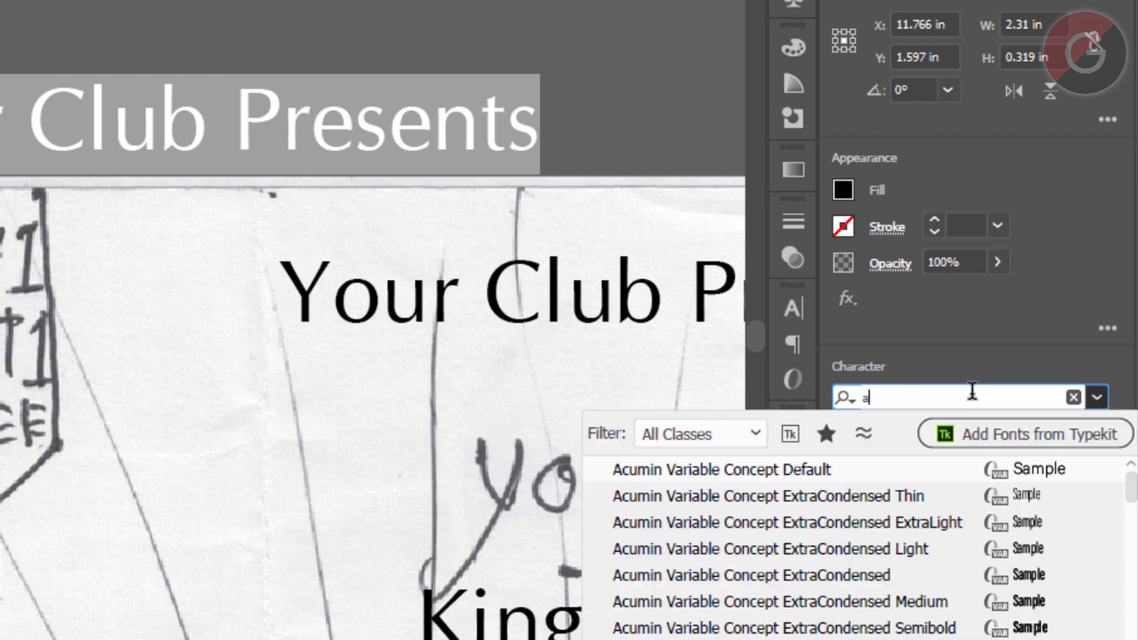
type("ri")
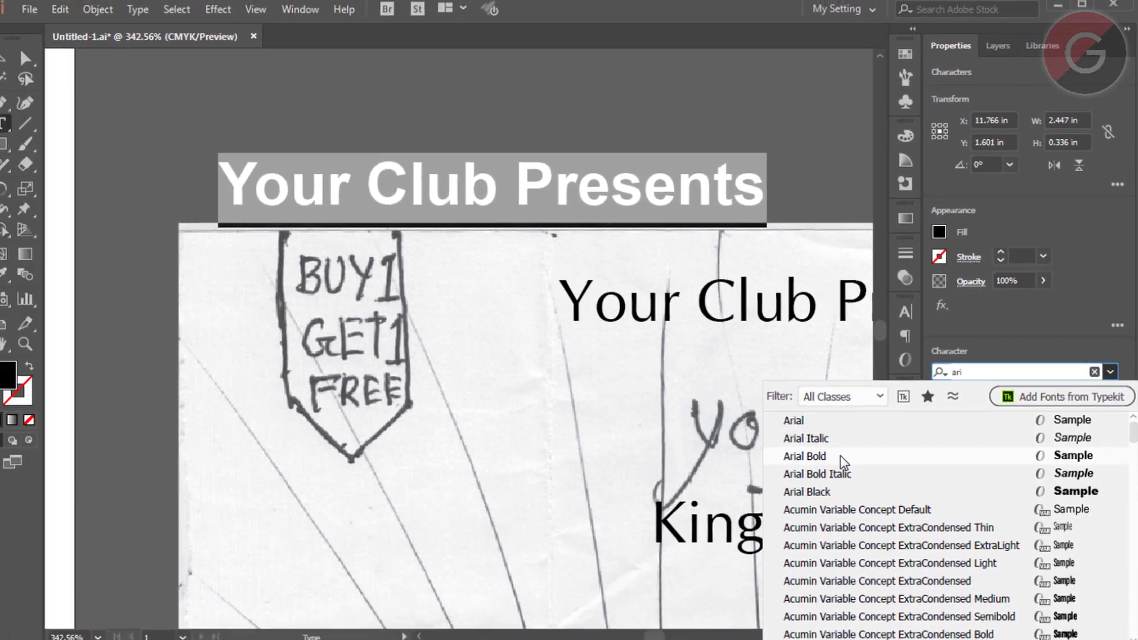
left_click(836, 461)
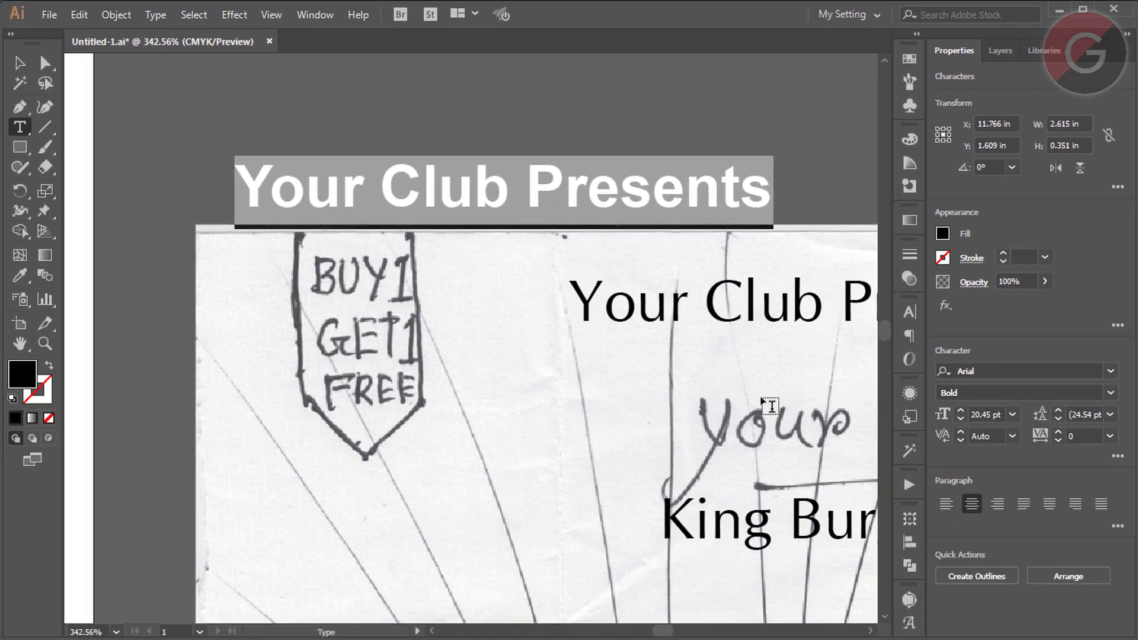
Retype the Arial Bold copy as three stacked lines: BUY1, GET1, FREE.
type("B")
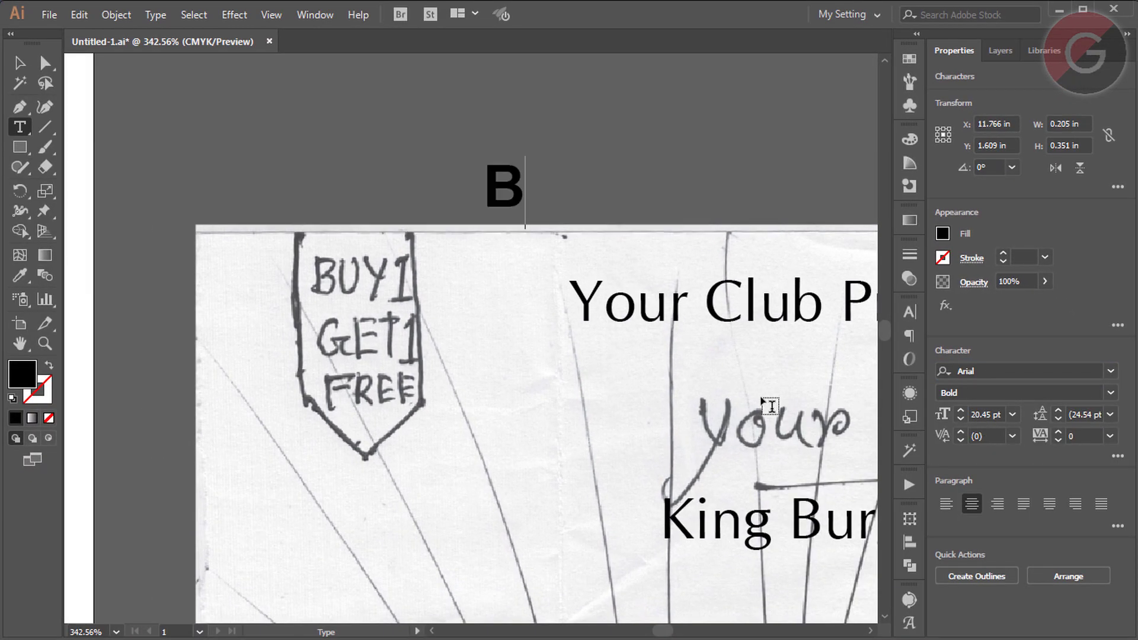
type("UY")
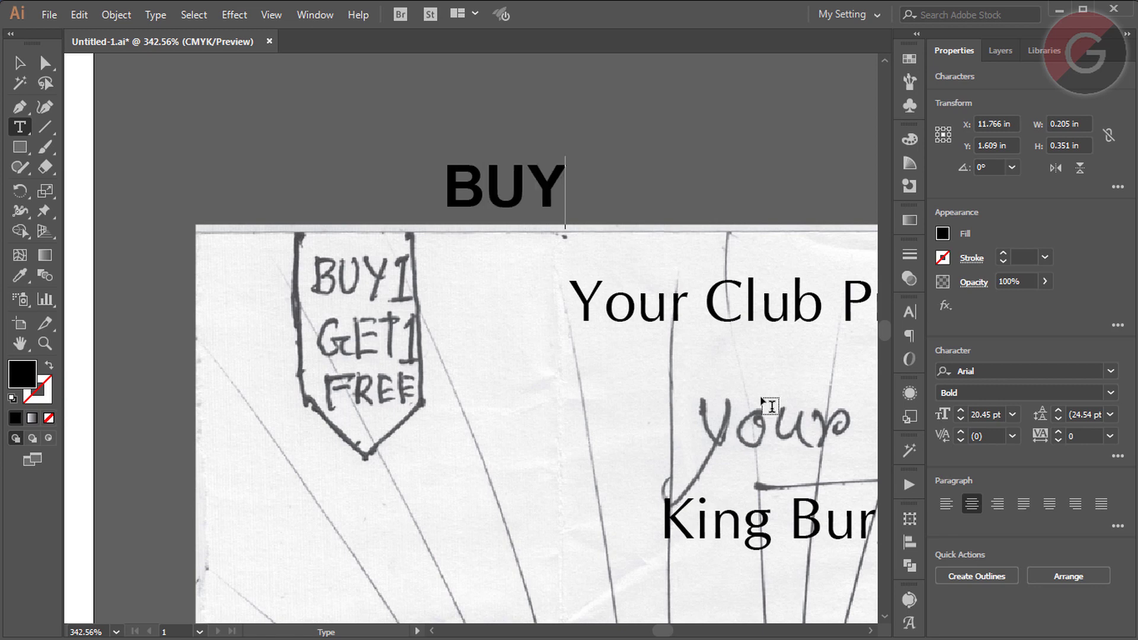
type("1 ")
type("GE")
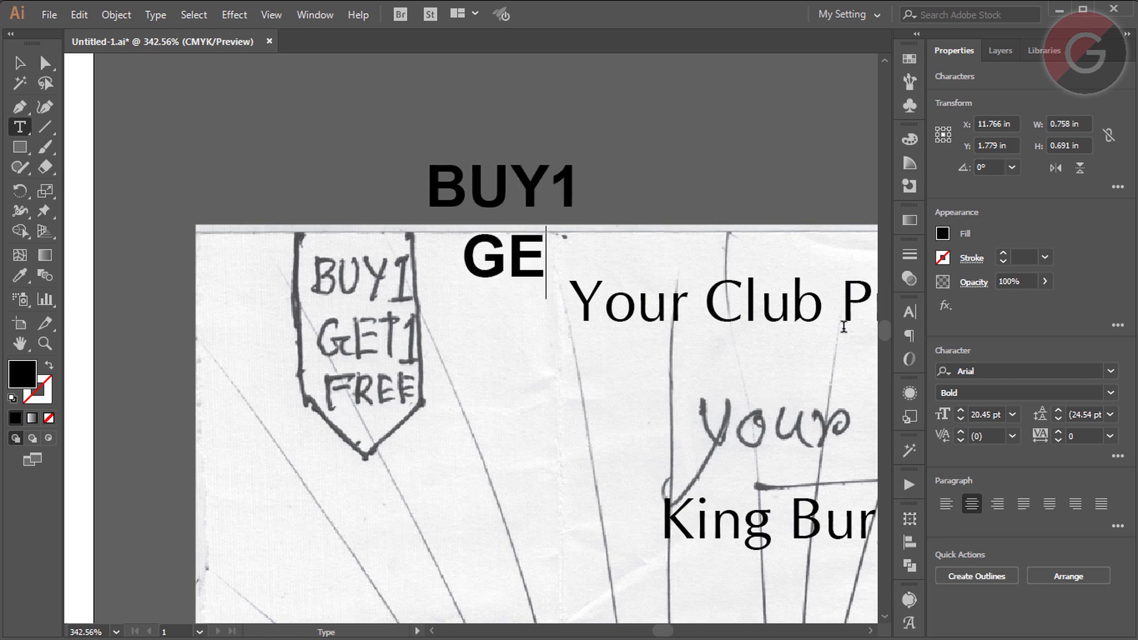
type("T1")
key("Return")
type("FR")
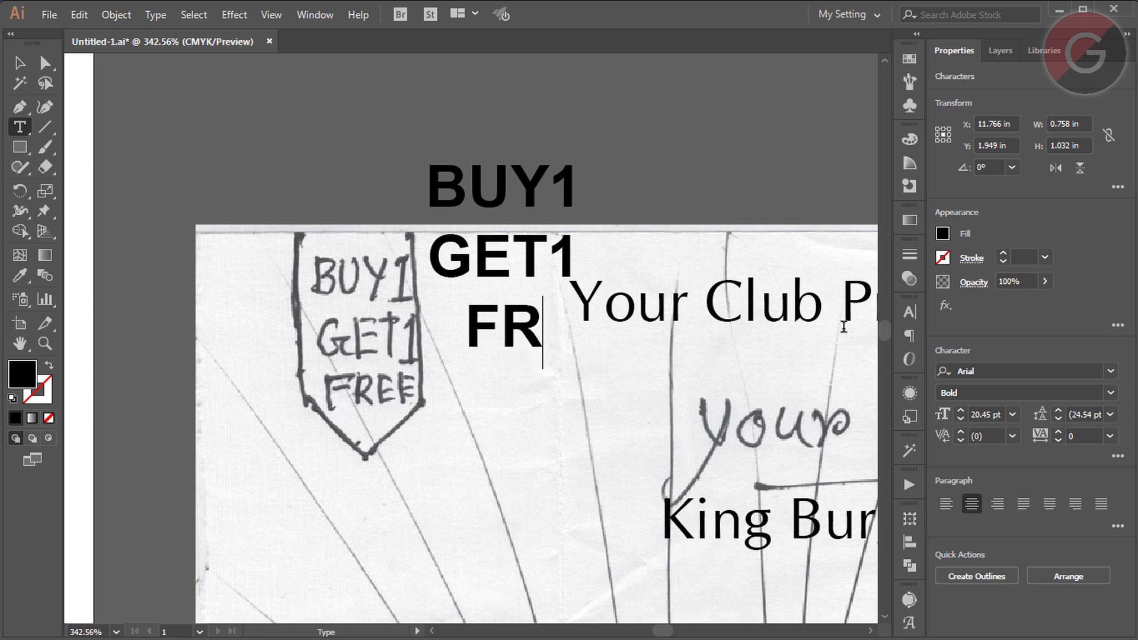
type("EE")
key("Escape")
left_click(404, 194)
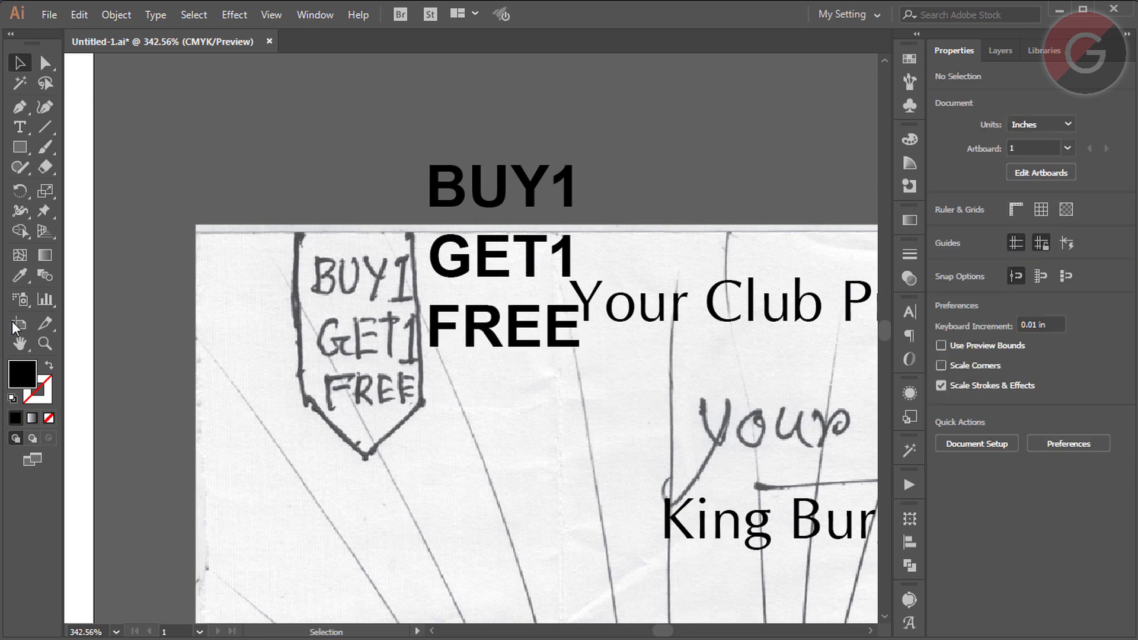
left_click(19, 343)
Copy King Burger to the right of the artboard and set it in AlgerianBasD.
left_click_drag(548, 468, 248, 418)
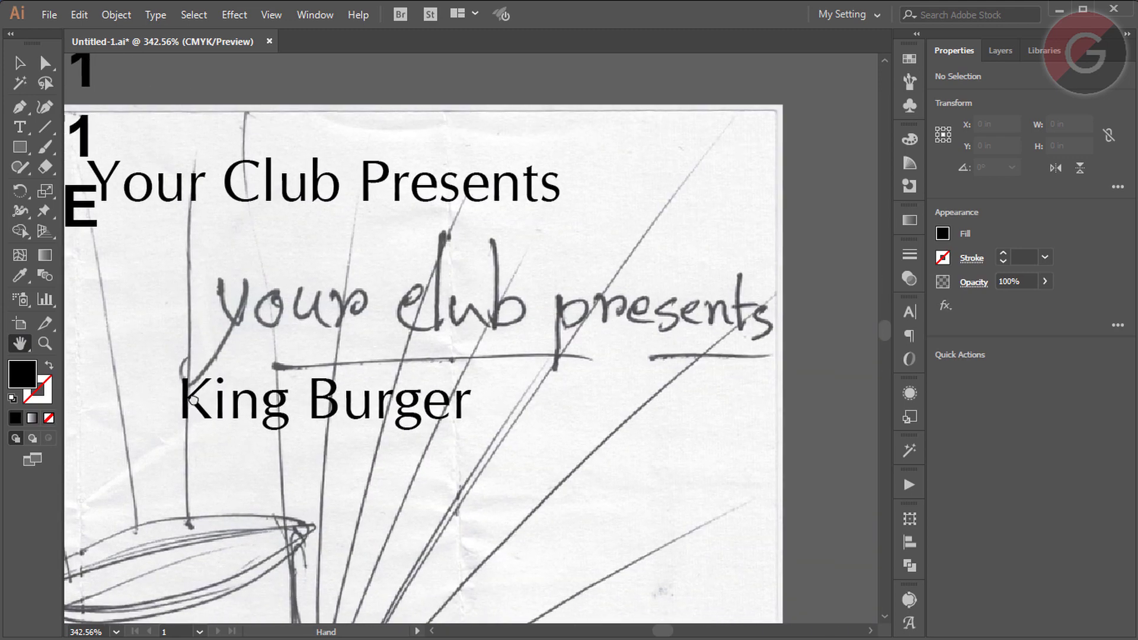
left_click(19, 62)
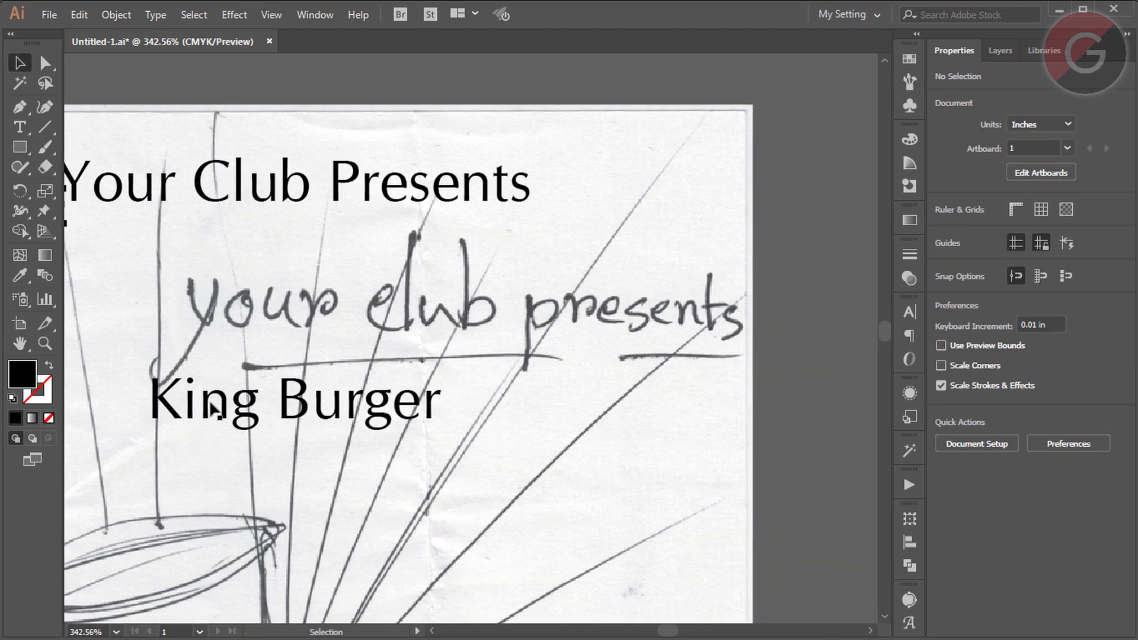
left_click_drag(227, 415, 835, 468)
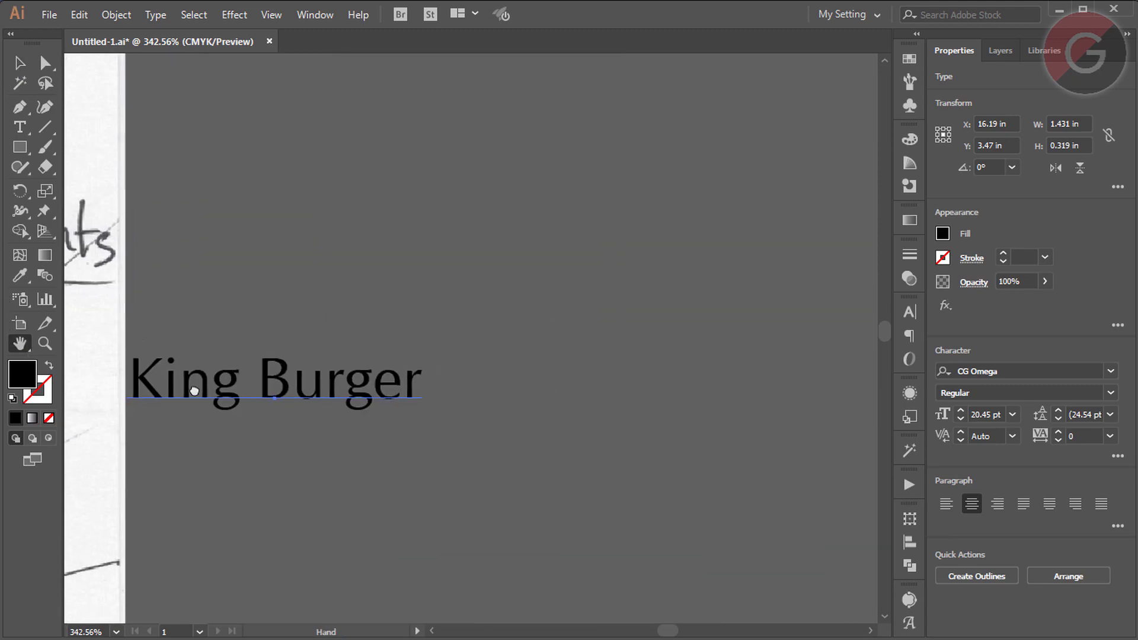
left_click(1050, 371)
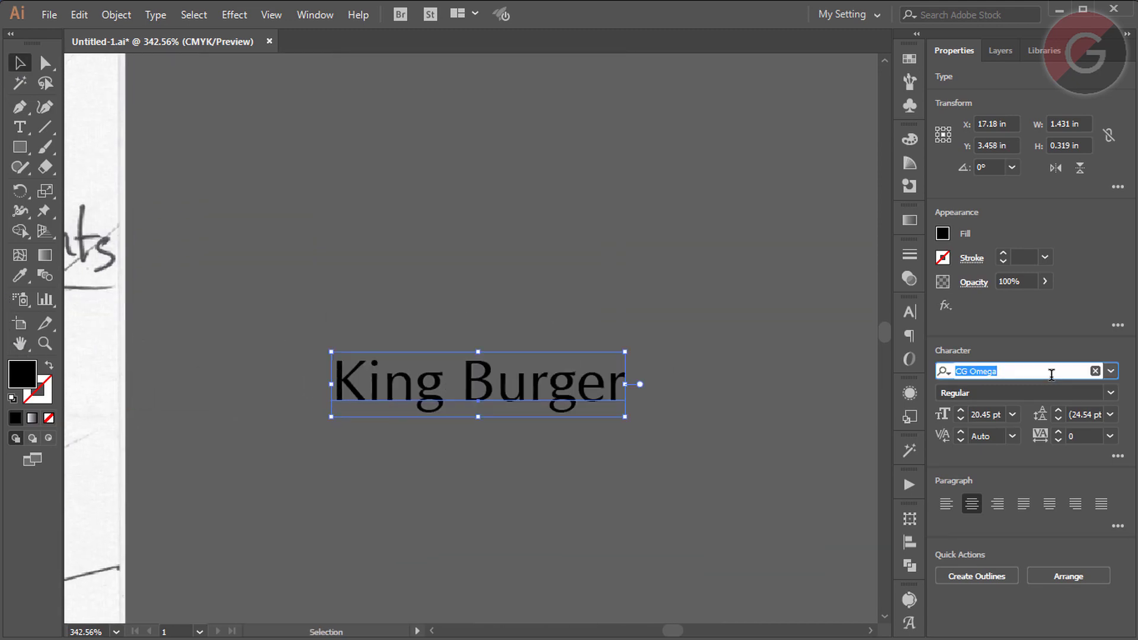
type("ALGI")
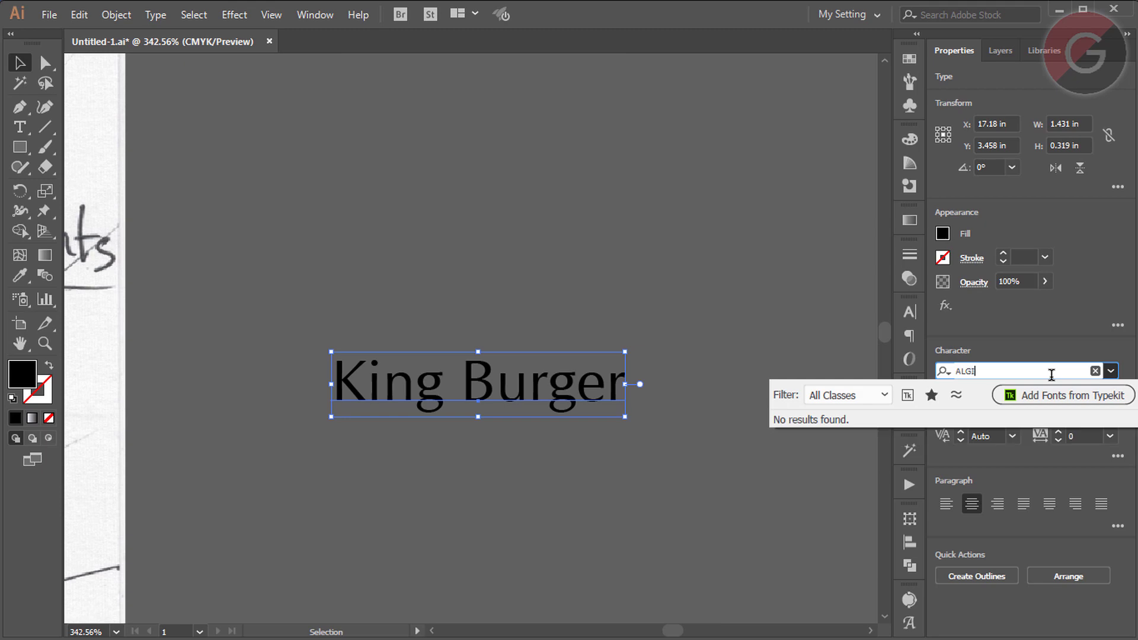
key("BackSpace")
key("Return")
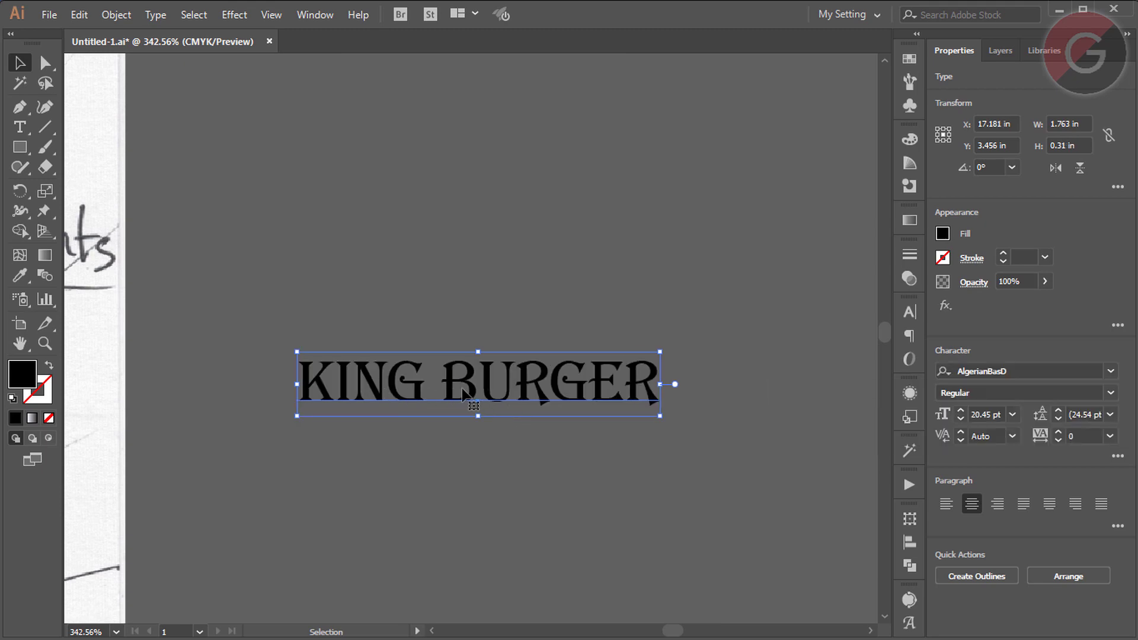
double_click(463, 391)
Cut BURGER into a KING copy placed below, then select both stacked lines.
left_click_drag(430, 382, 298, 385)
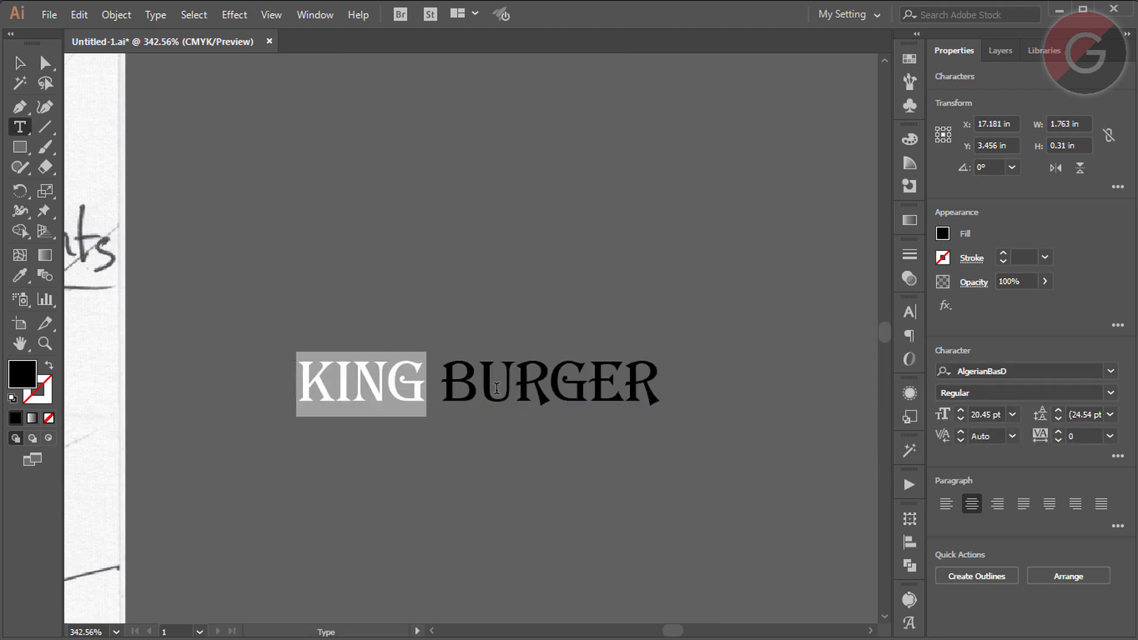
left_click_drag(441, 385, 699, 391)
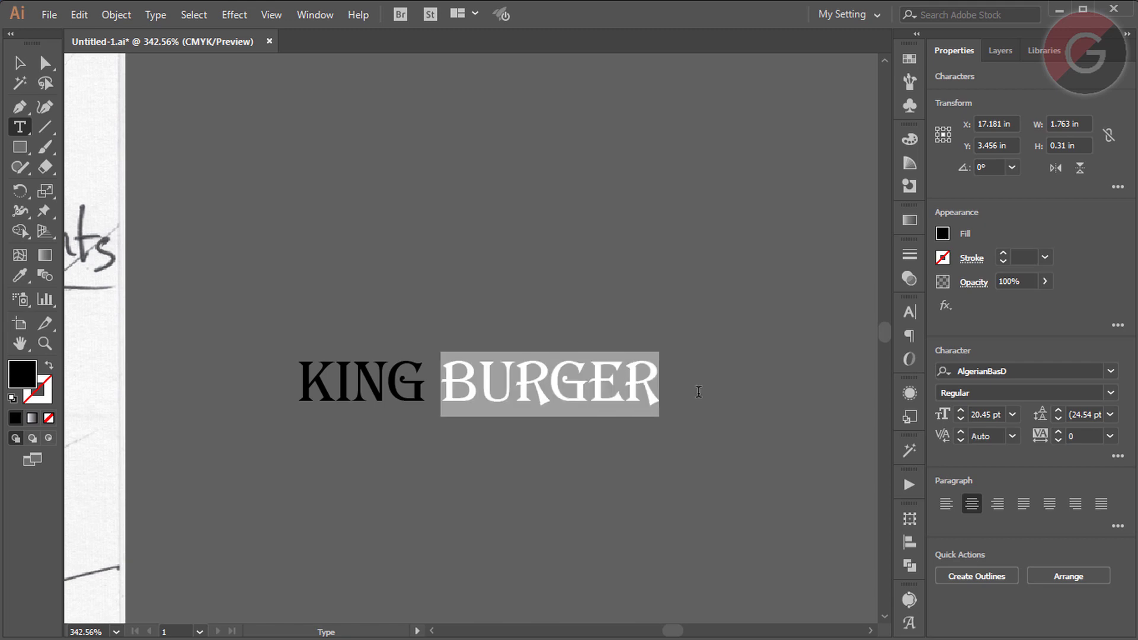
key("ctrl+x")
key("BackSpace")
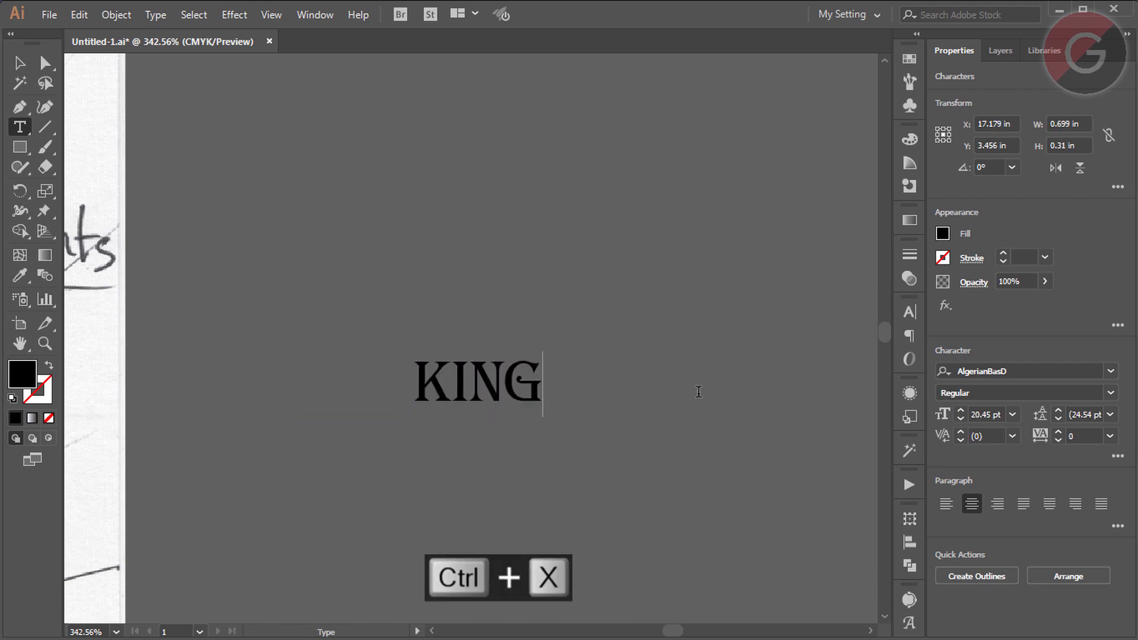
left_click(521, 388, "ctrl")
left_click_drag(492, 387, 493, 443)
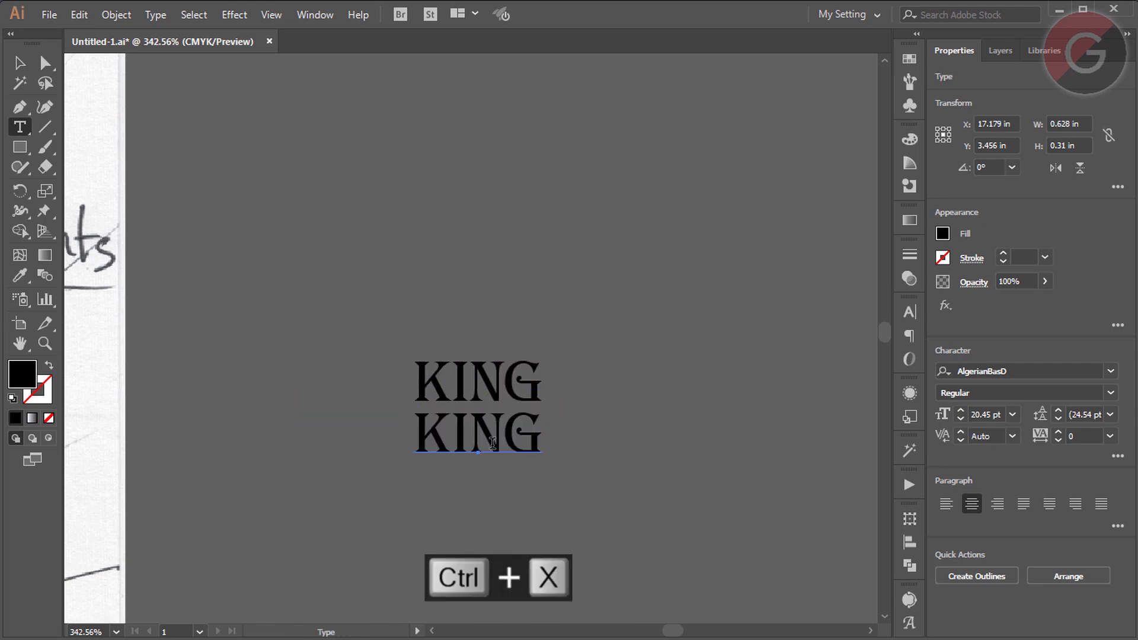
double_click(493, 443)
key("ctrl+v")
key("Escape")
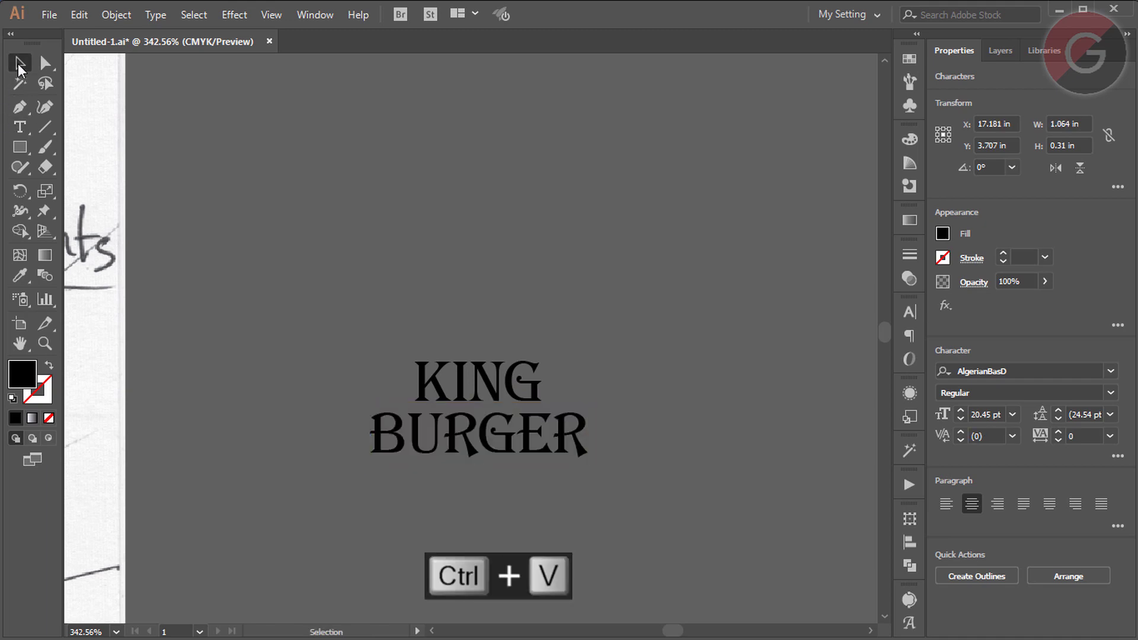
left_click_drag(361, 356, 597, 471)
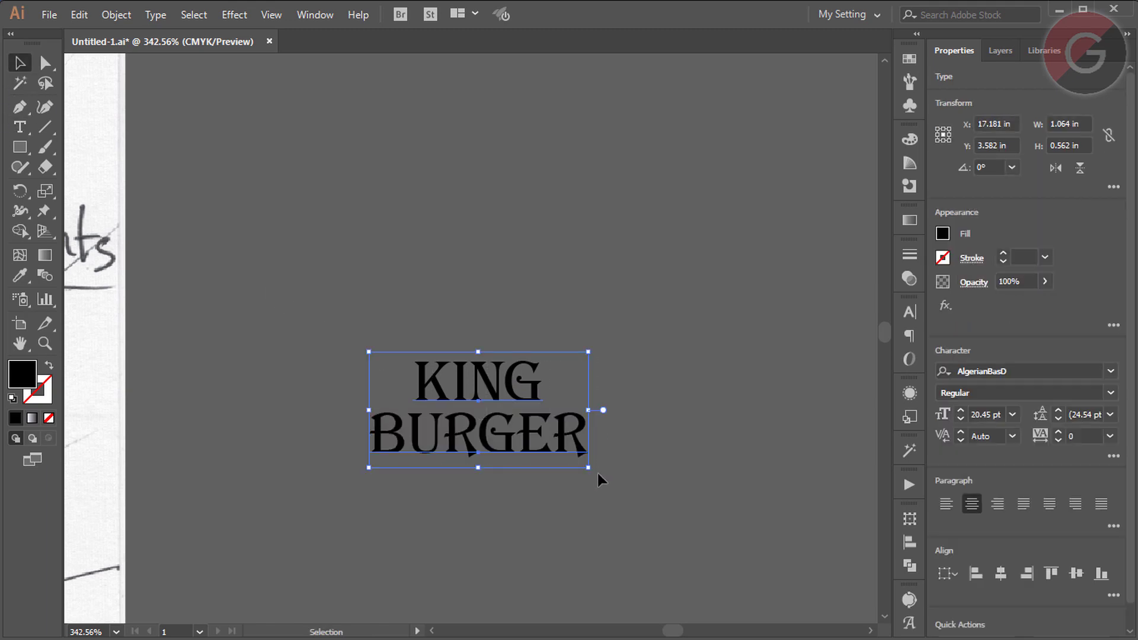
Create outlines from the KING BURGER heading and scale it to roughly double size.
left_click(132, 16)
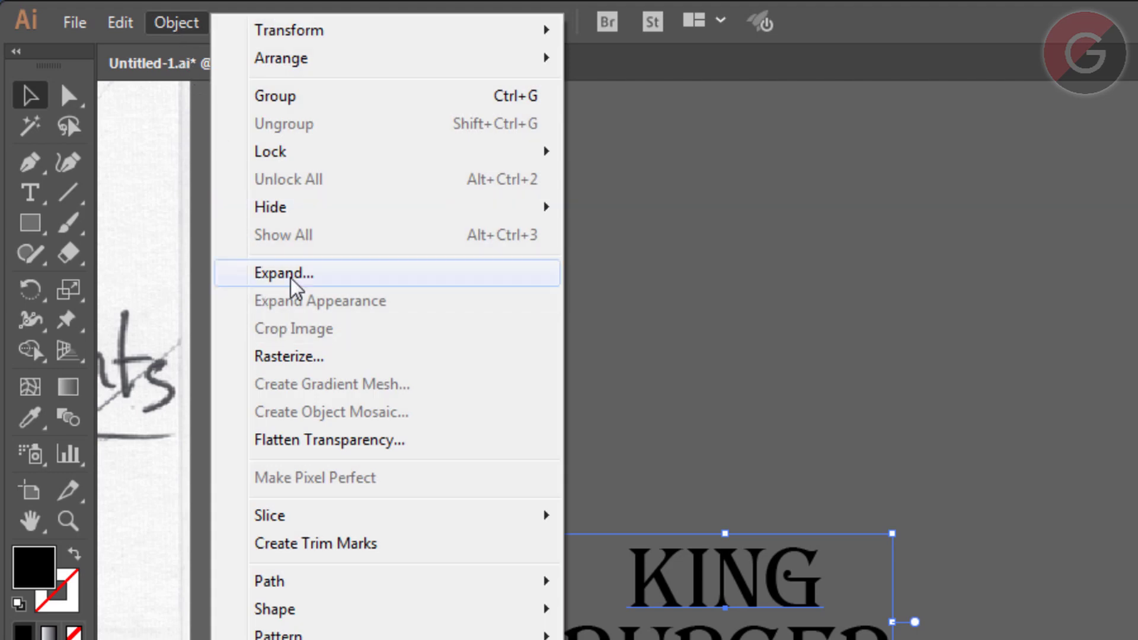
left_click(186, 21)
left_click(236, 26)
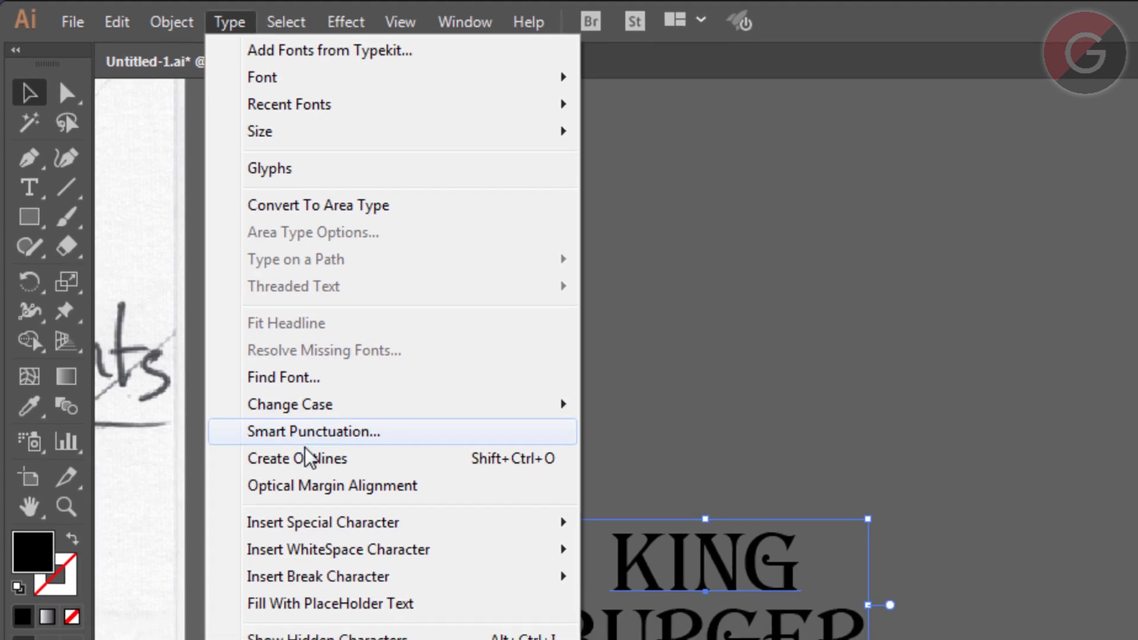
left_click(308, 471)
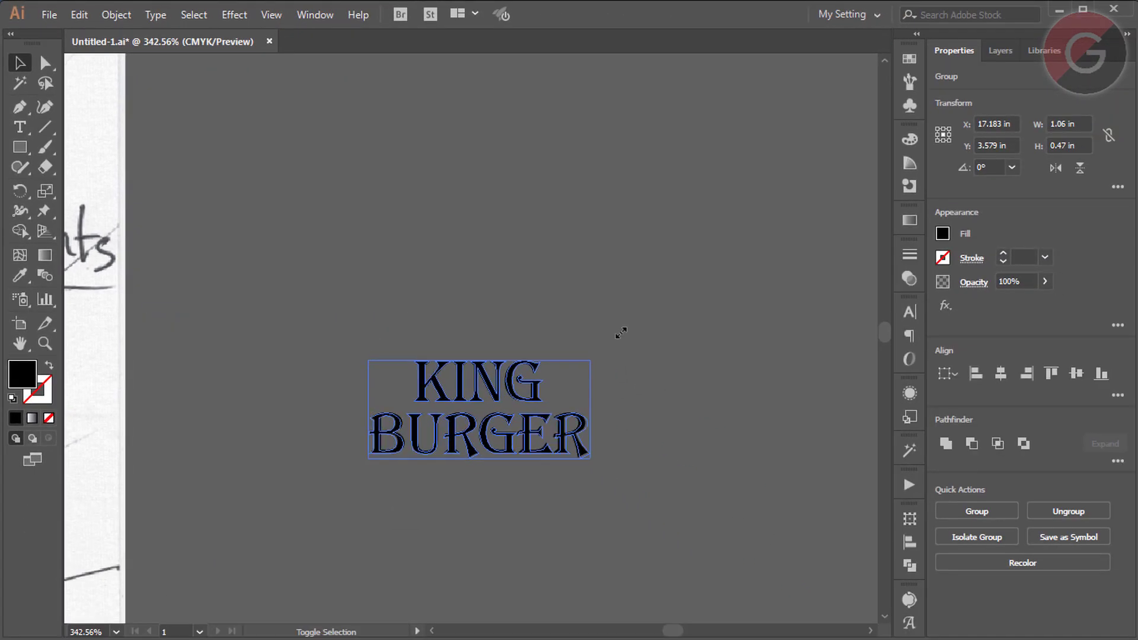
left_click_drag(587, 363, 729, 298)
left_click(353, 259)
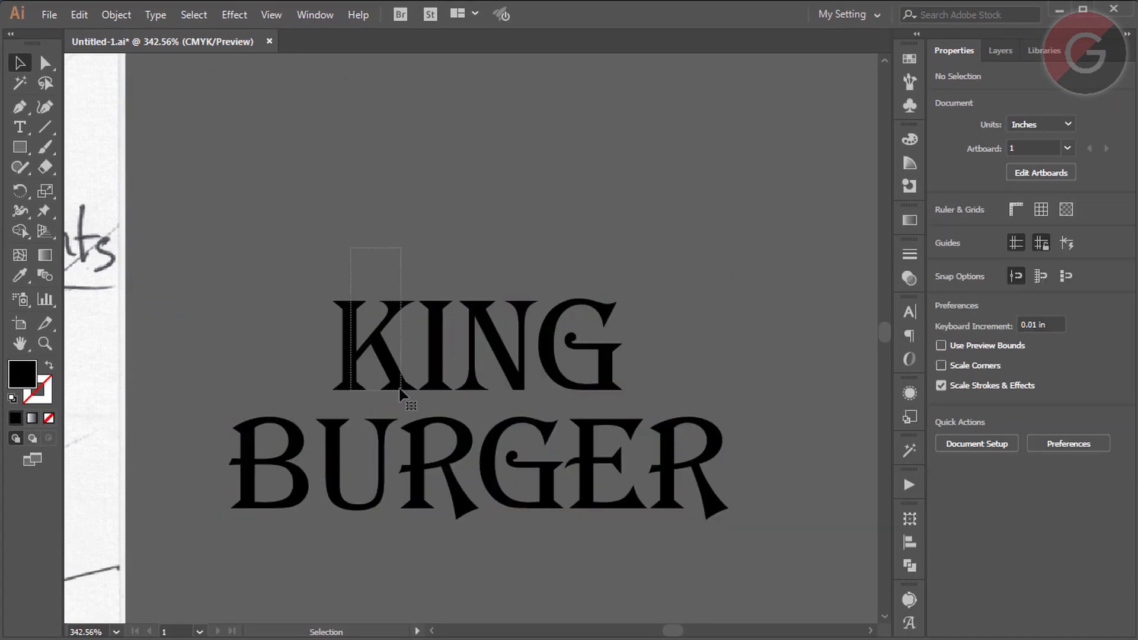
Ungroup the outlined heading into letters and enlarge the K up and left.
left_click_drag(354, 254, 398, 393)
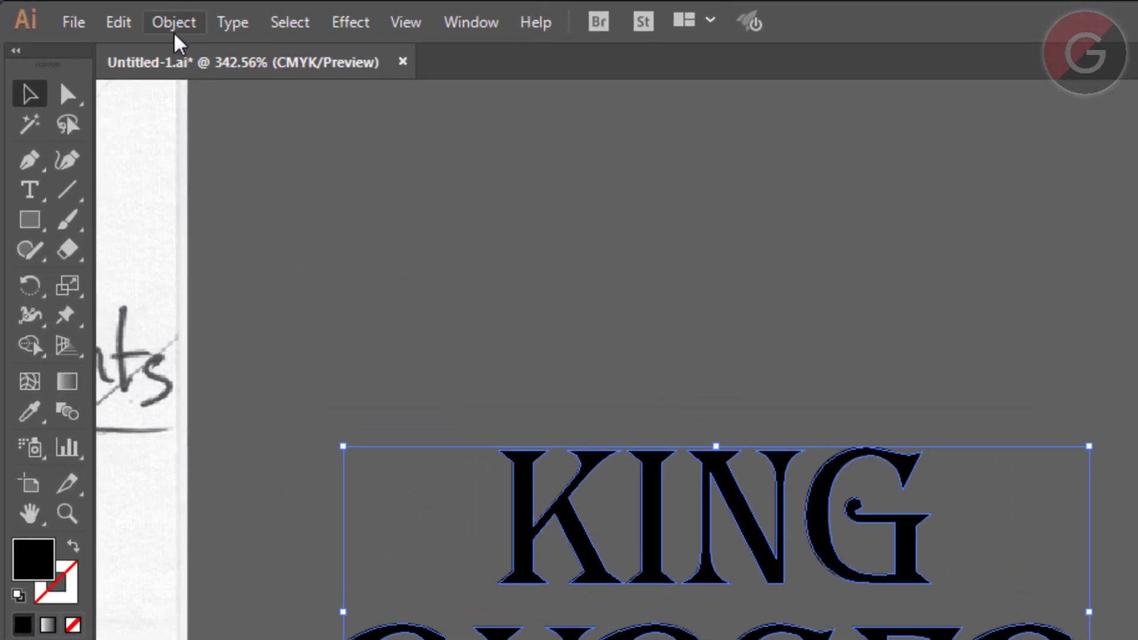
left_click(166, 22)
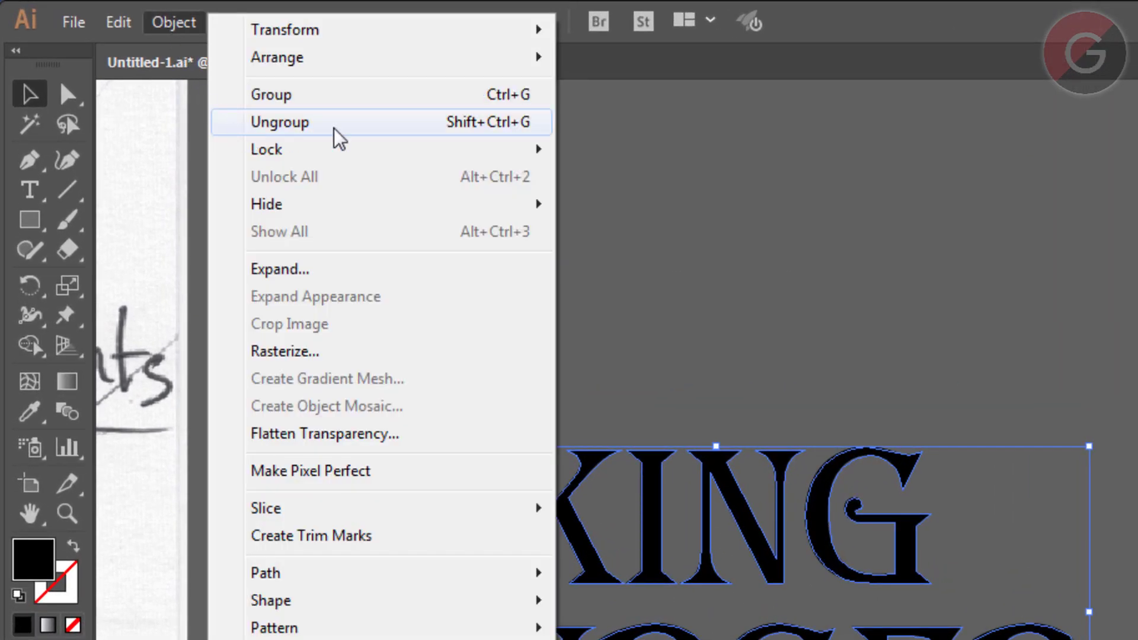
left_click(334, 131)
left_click(320, 273)
left_click_drag(320, 272, 368, 332)
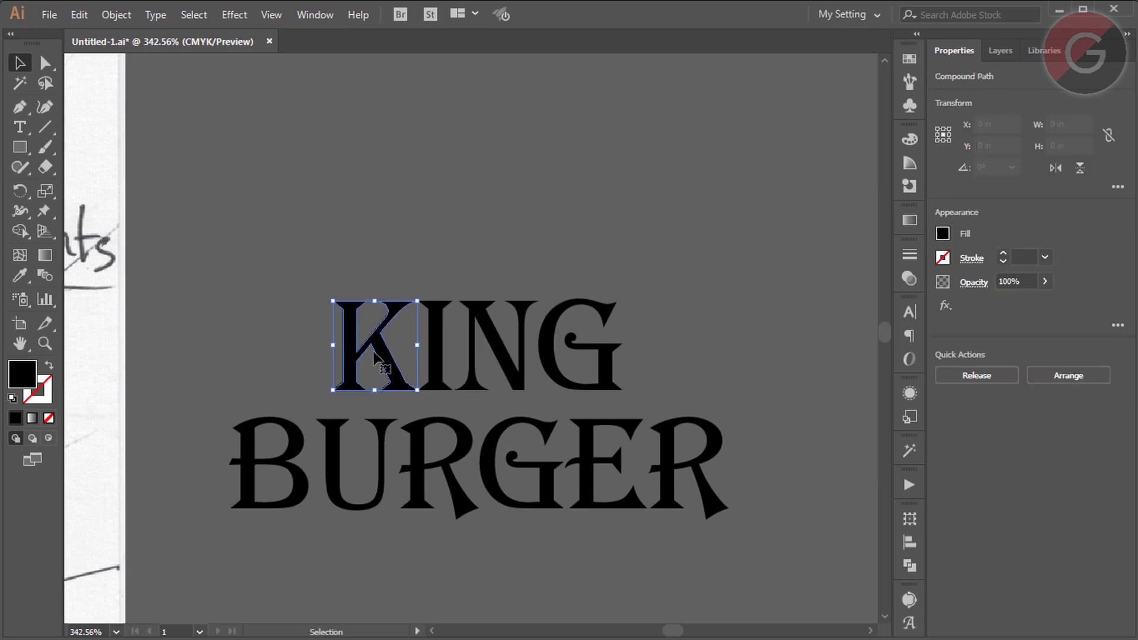
left_click_drag(330, 298, 292, 243)
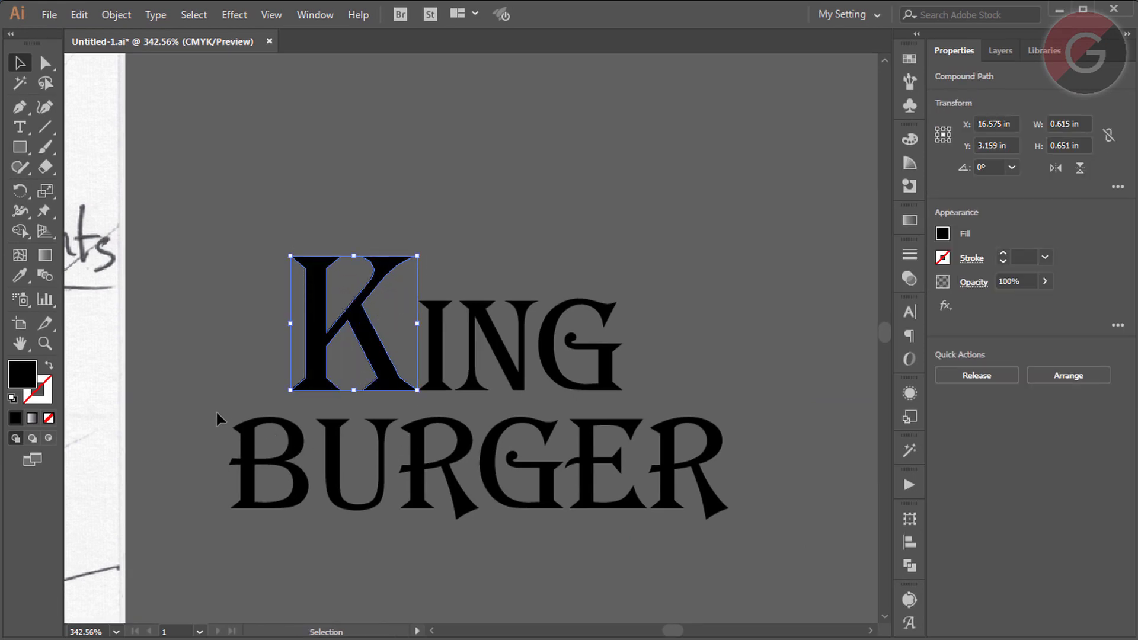
Move and enlarge the B as an initial capital, and raise an enlarged R over the K.
left_click(263, 444)
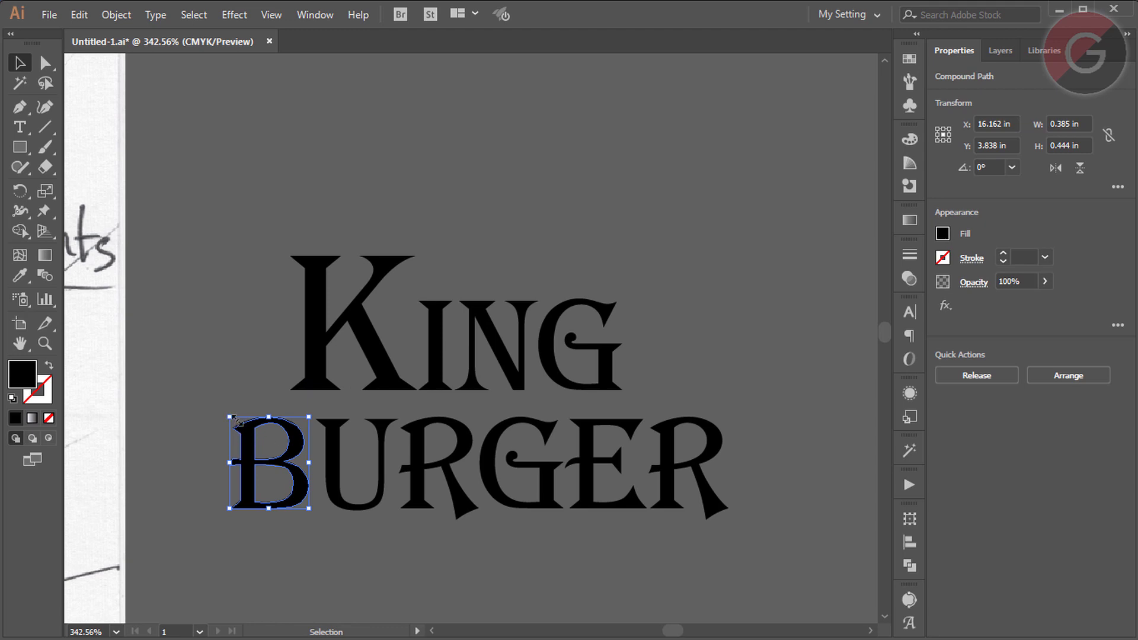
left_click_drag(290, 465, 356, 349)
mouse_move(373, 285)
left_mouse_down()
mouse_move(391, 256)
mouse_move(296, 417)
mouse_move(301, 399)
left_mouse_up()
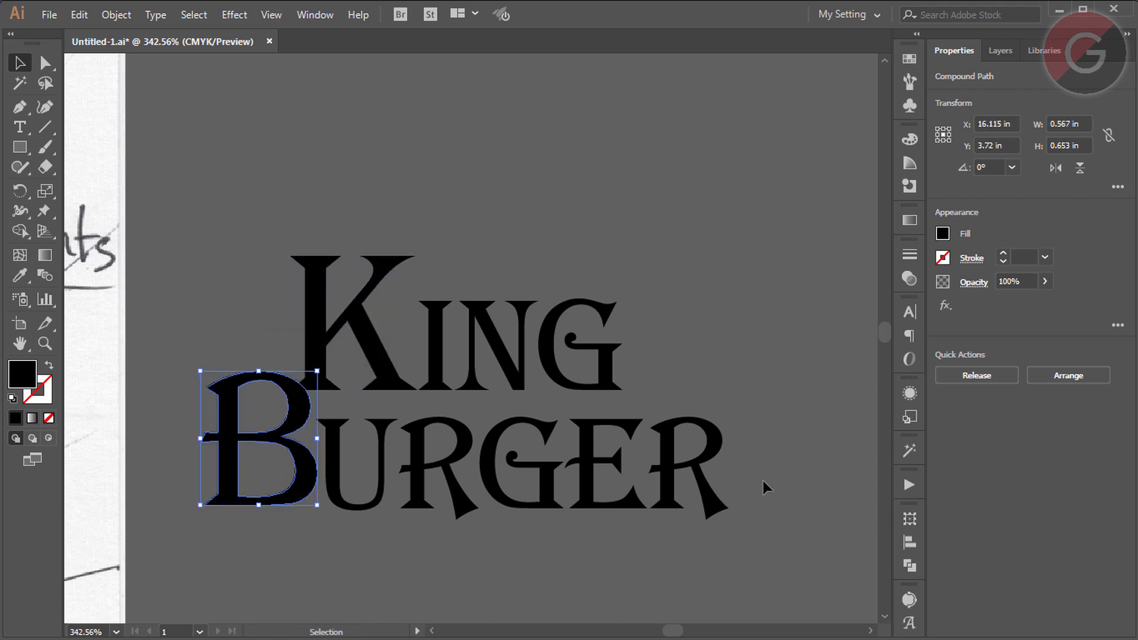
left_click_drag(711, 492, 379, 379)
left_click_drag(394, 299, 405, 256)
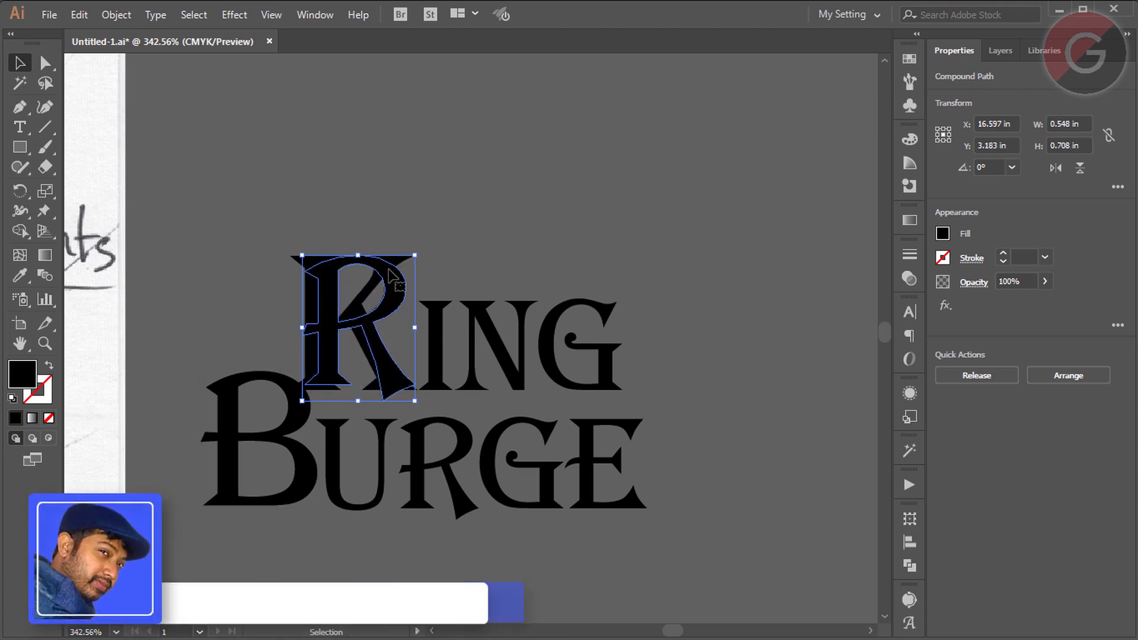
Move the R back to the end of BURGER and set the B over the U.
mouse_move(463, 312)
left_mouse_down()
mouse_move(732, 394)
mouse_move(733, 424)
mouse_move(663, 437)
mouse_move(778, 425)
mouse_move(734, 444)
left_mouse_up()
left_click(711, 379)
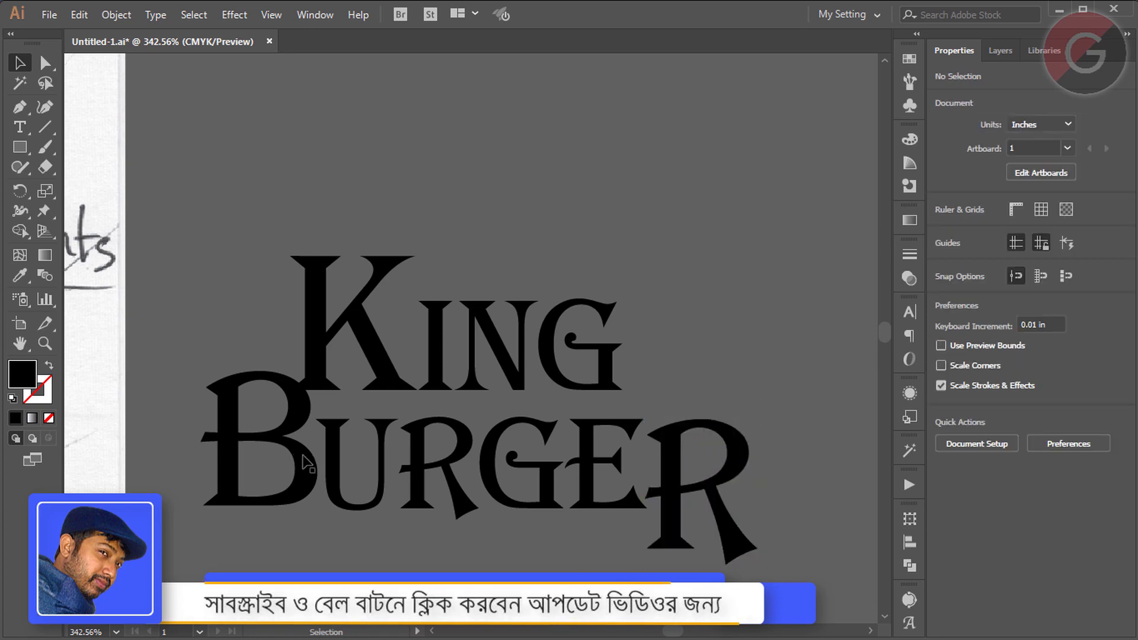
left_click_drag(305, 462, 515, 462)
key("Down")
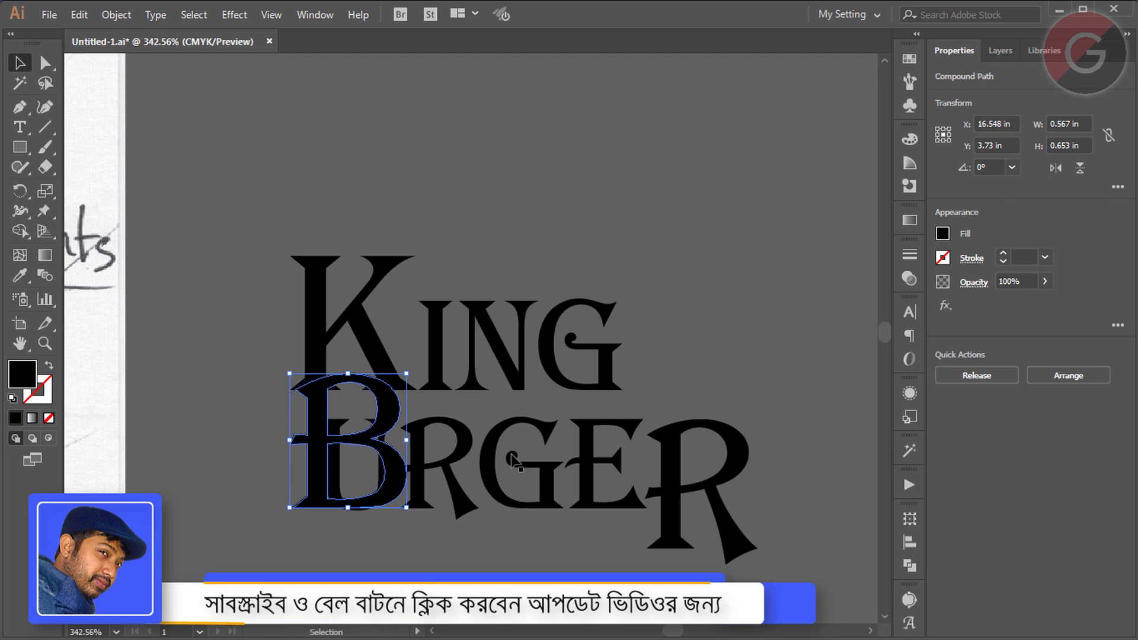
key("Down")
key("Down")
key("Up")
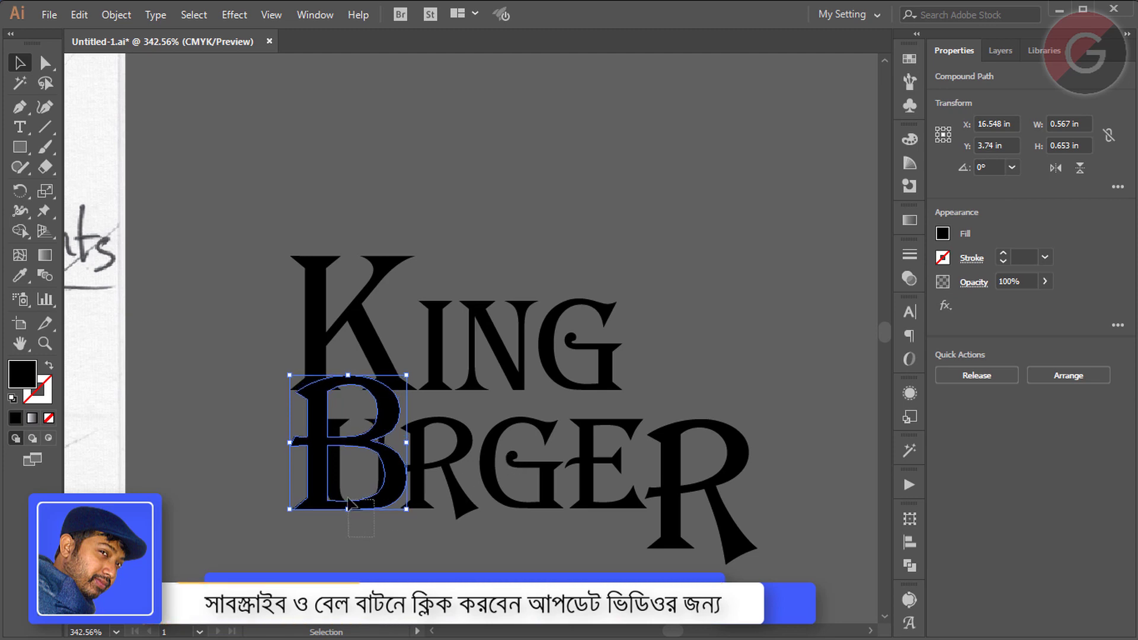
Slide the B left until it sits in place.
left_click(318, 538)
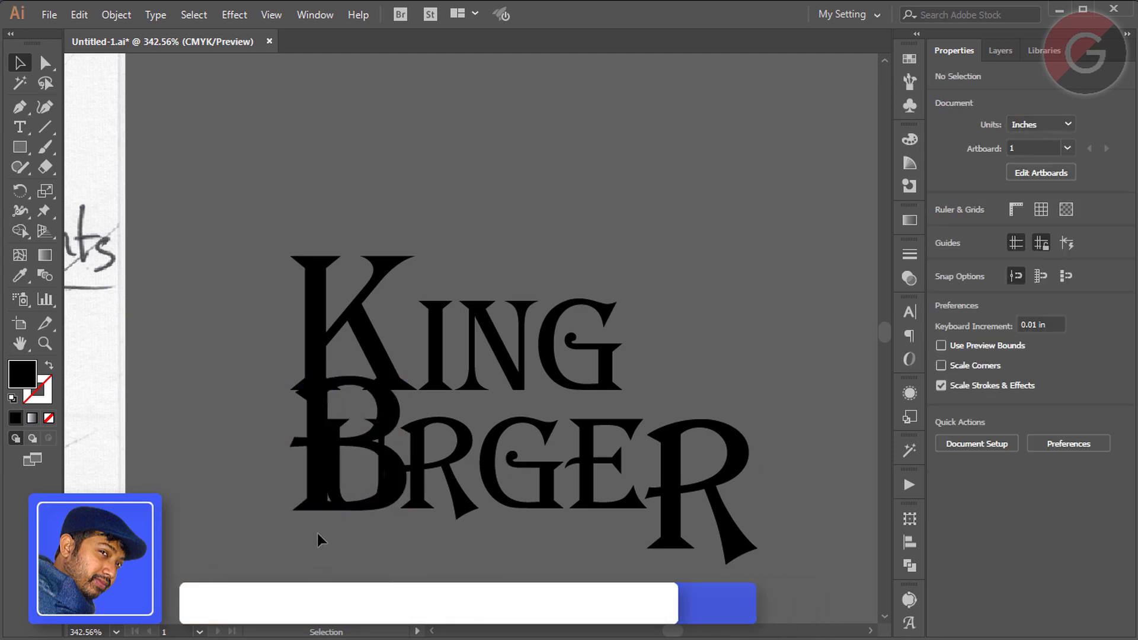
left_click(325, 508)
key("Left")
key("Left")
key("Left")
key("Left")
key("Left")
key("Left")
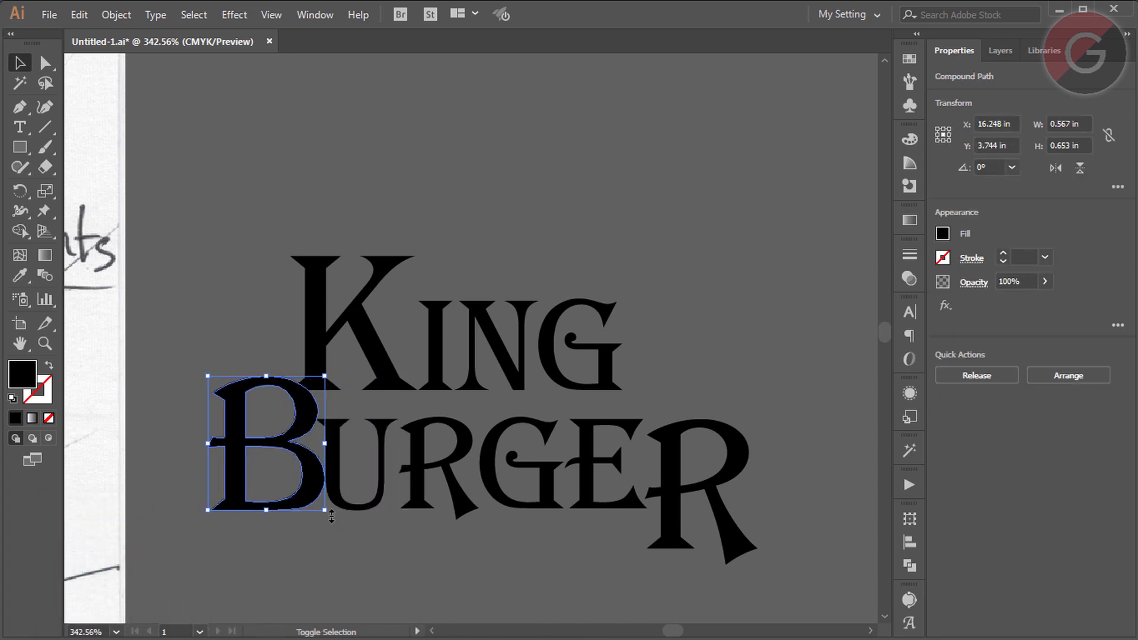
Nudge KING down and left so it sits tight above BURGER.
key("Left")
key("Left")
key("Left")
key("Left")
left_click(346, 532)
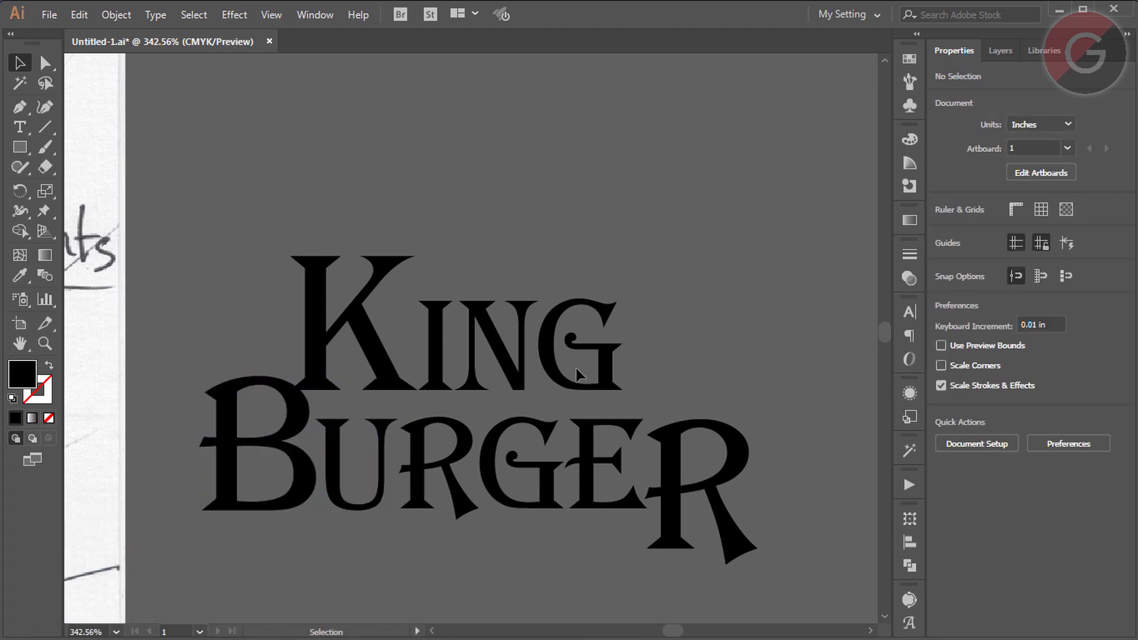
left_click_drag(318, 208, 628, 354)
key("Left")
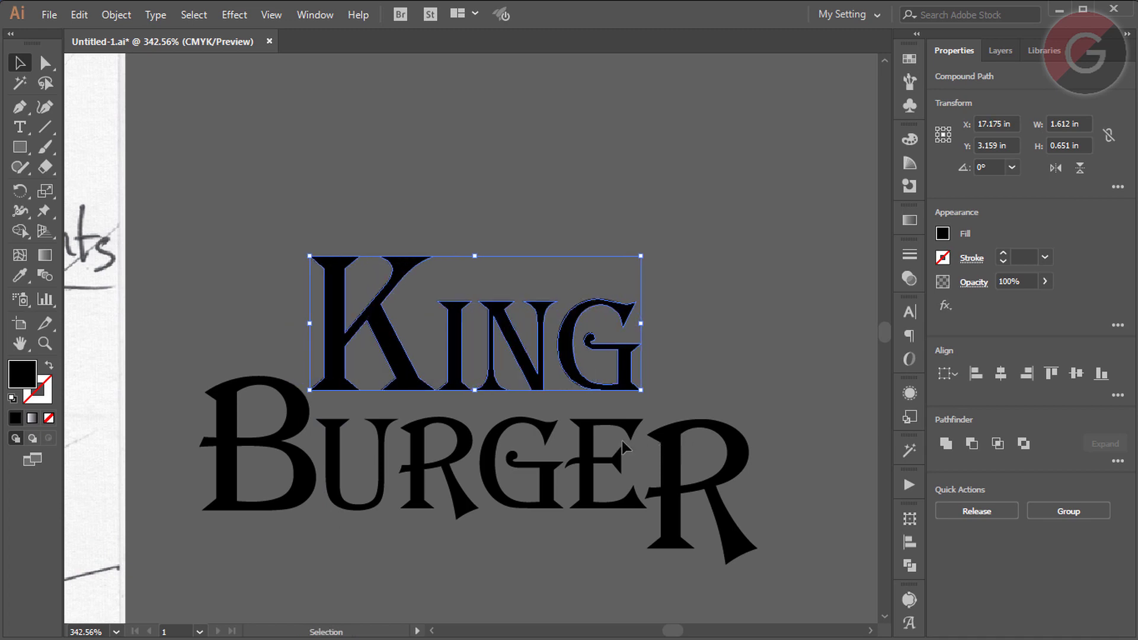
key("Left")
key("Down")
key("Down")
key("Down")
key("Down")
key("Down")
key("Down")
key("Down")
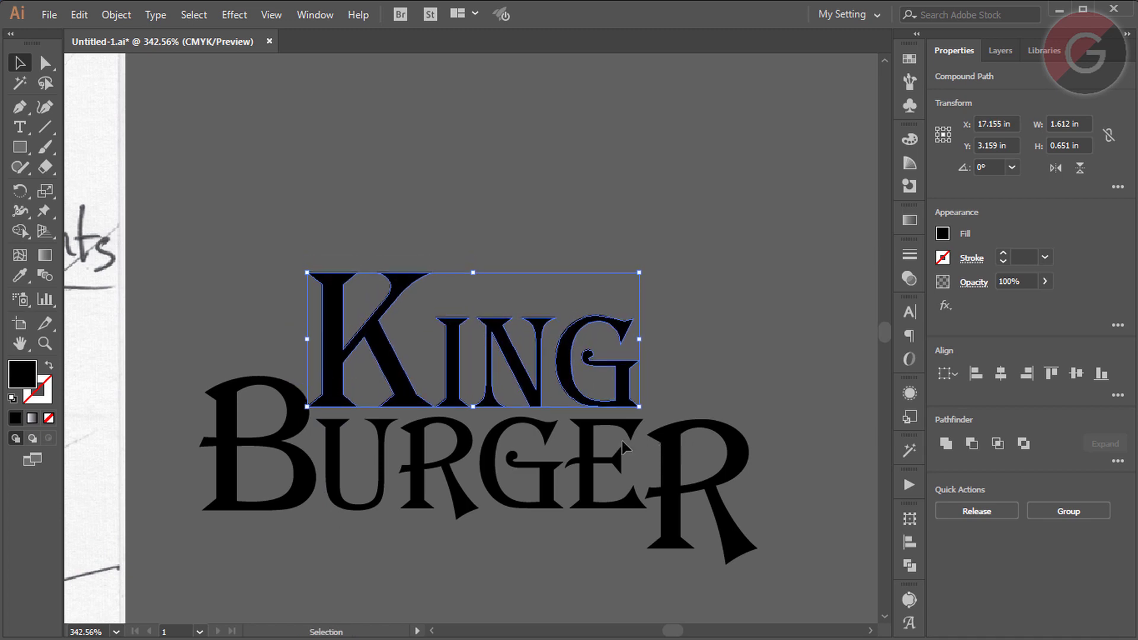
key("Down")
key("Down")
key("Down")
key("Down")
key("Down")
key("Down")
key("Down")
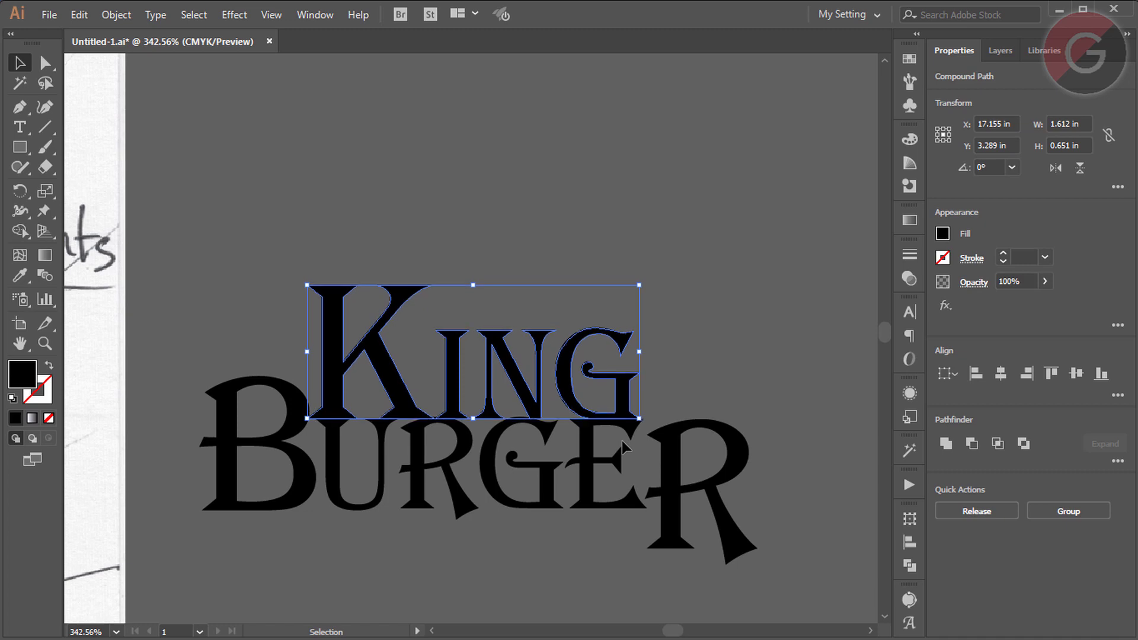
left_click_drag(280, 181, 720, 373)
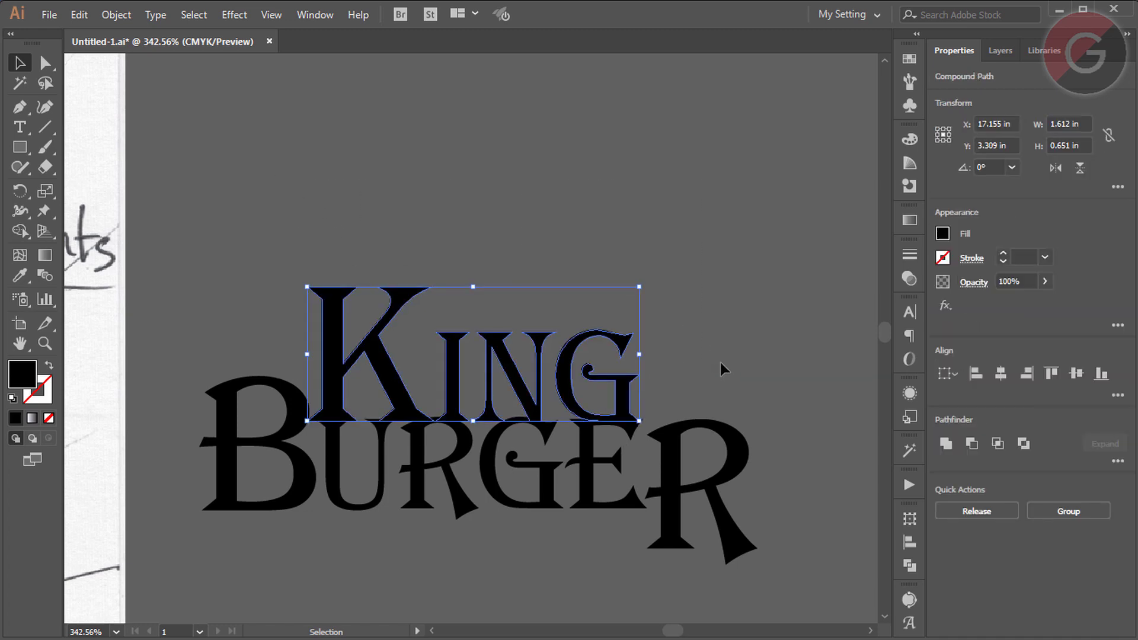
left_click(646, 589)
Nudge the final R of BURGER and the ING letters slightly left.
scroll(600, 474, "down", 1)
scroll(599, 474, "left", 1)
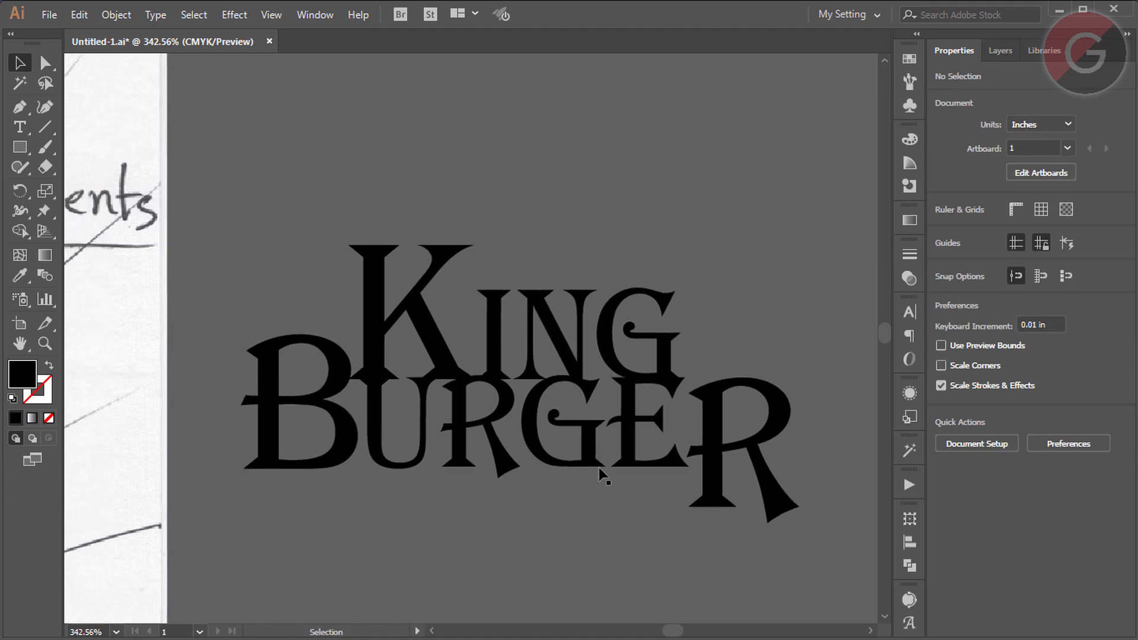
left_click(760, 434)
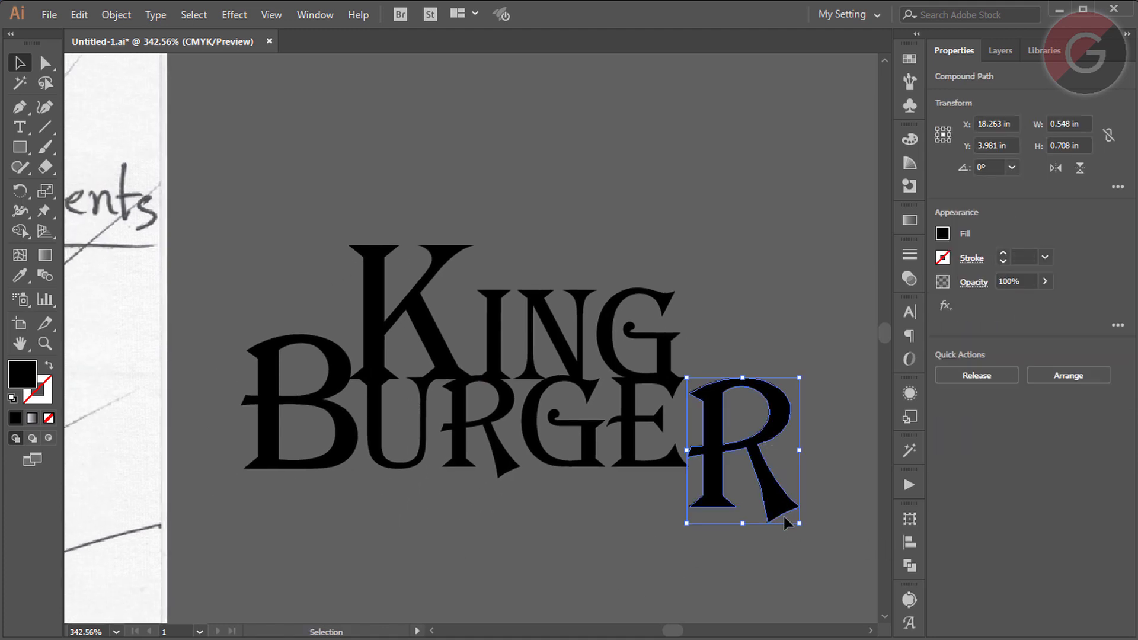
key("Left")
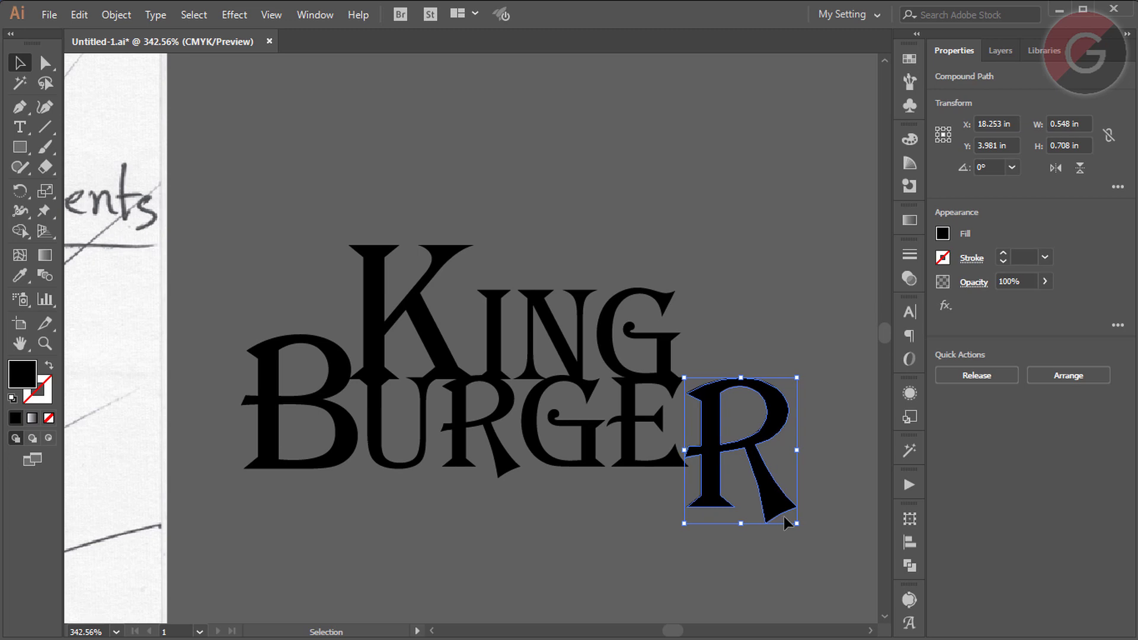
left_click(796, 540)
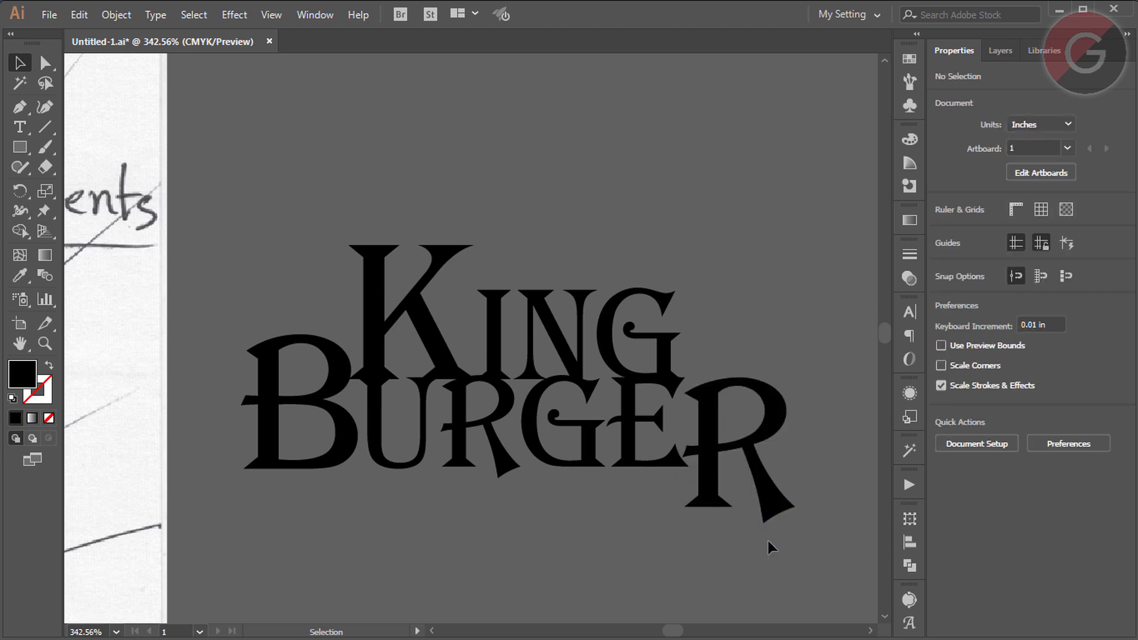
left_click_drag(667, 329, 670, 332)
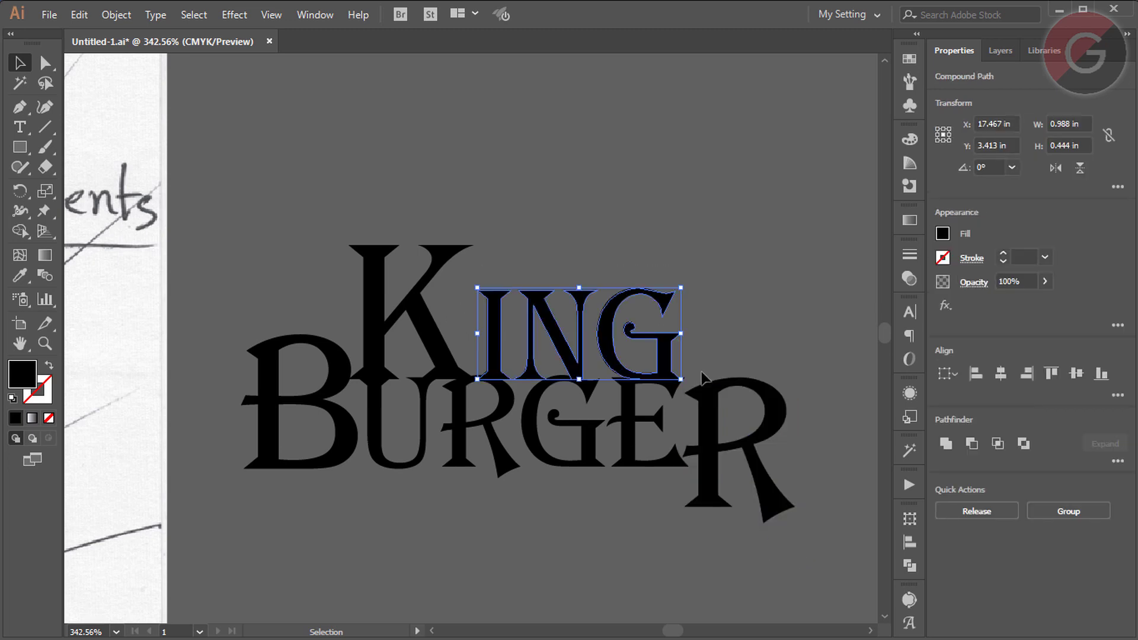
key("Left")
key("Left")
key("Left")
key("Left")
key("Left")
key("Left")
key("Left")
key("Left")
key("Left")
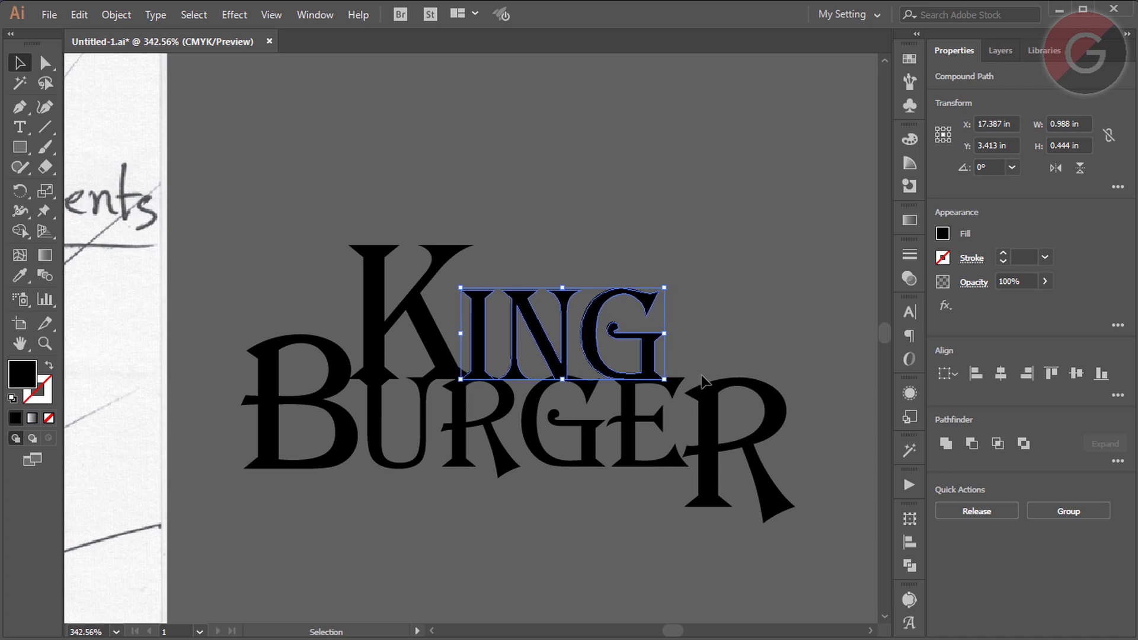
key("Right")
key("Right")
key("Left")
left_click(723, 338)
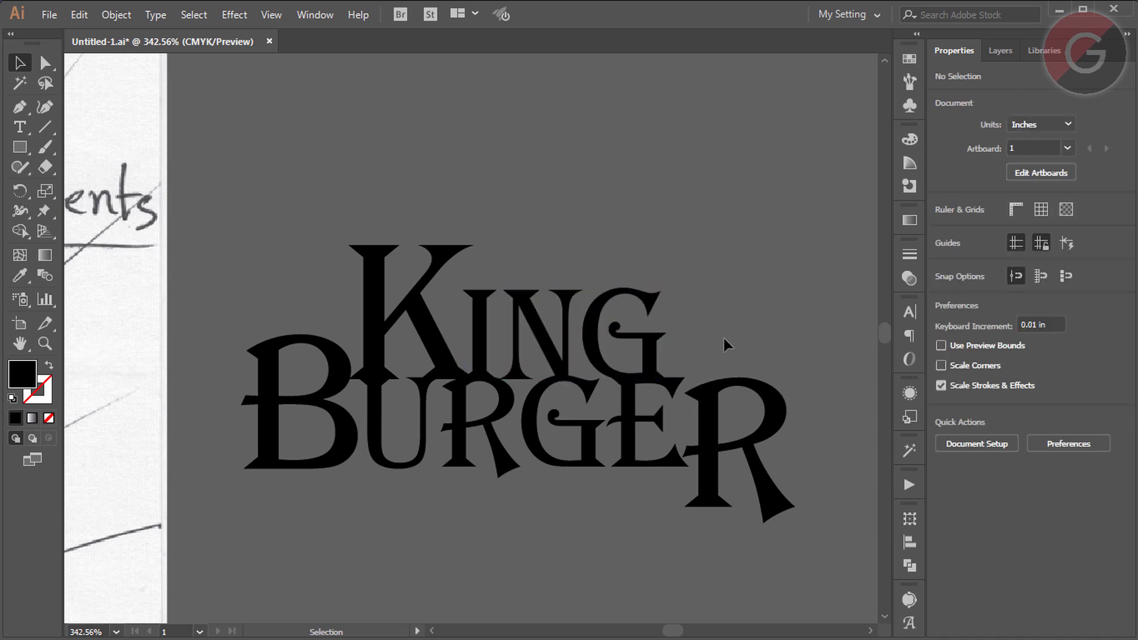
Try resizing KING, then marquee-select the entire KING BURGER lettering.
left_click_drag(381, 214, 683, 320)
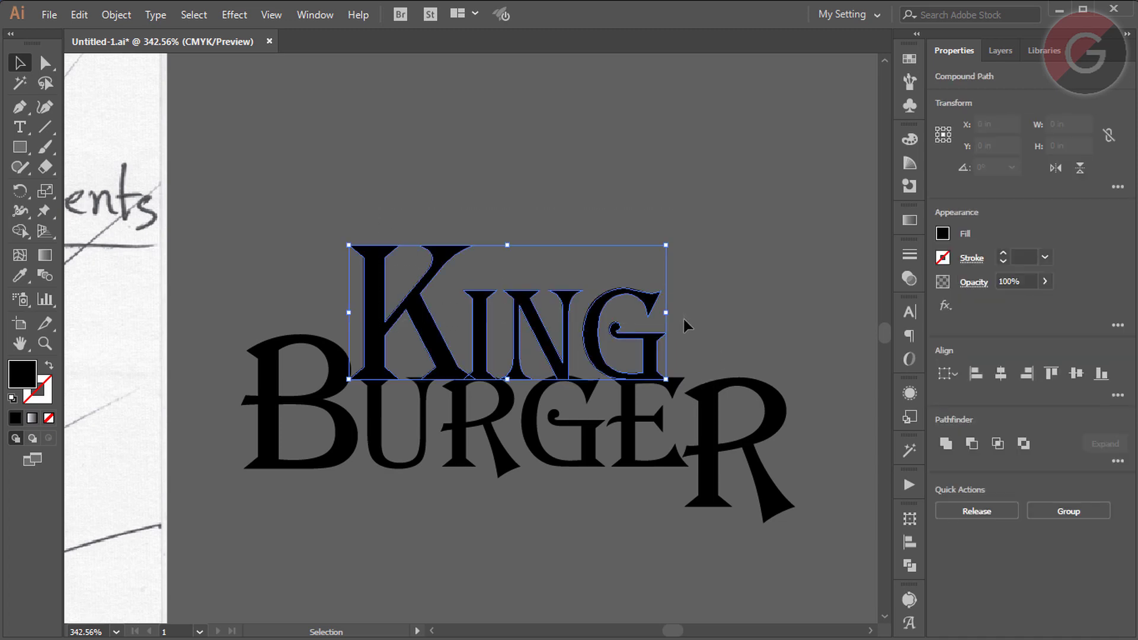
mouse_move(665, 244)
left_mouse_down()
mouse_move(685, 228)
mouse_move(684, 238)
left_mouse_up()
left_click(739, 542)
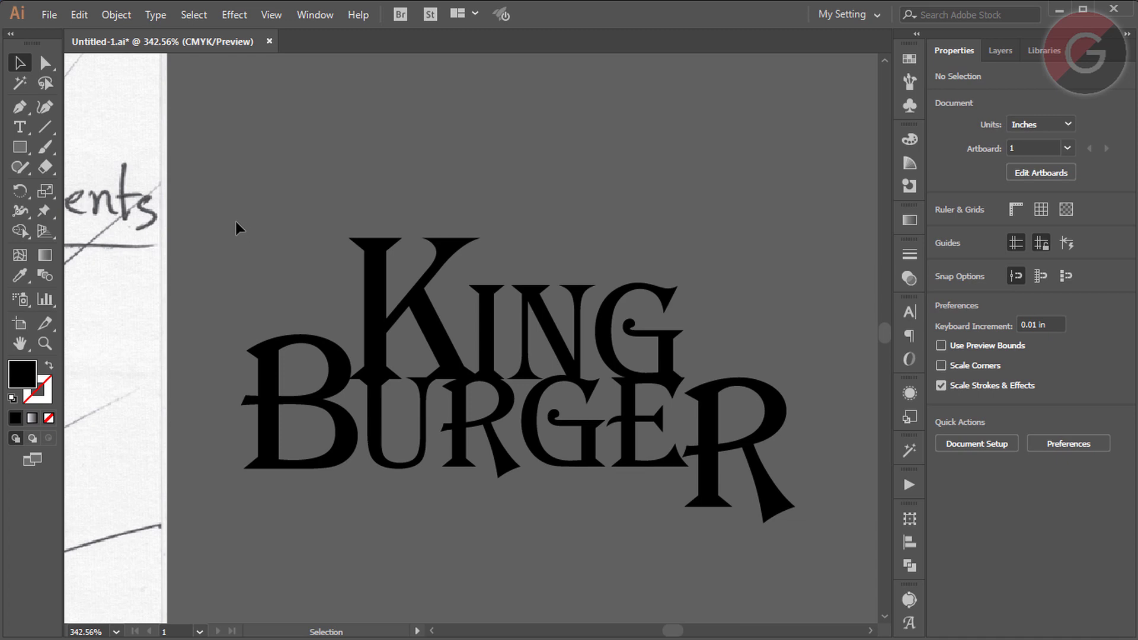
left_click_drag(286, 248, 723, 525)
left_click_drag(813, 555, 815, 557)
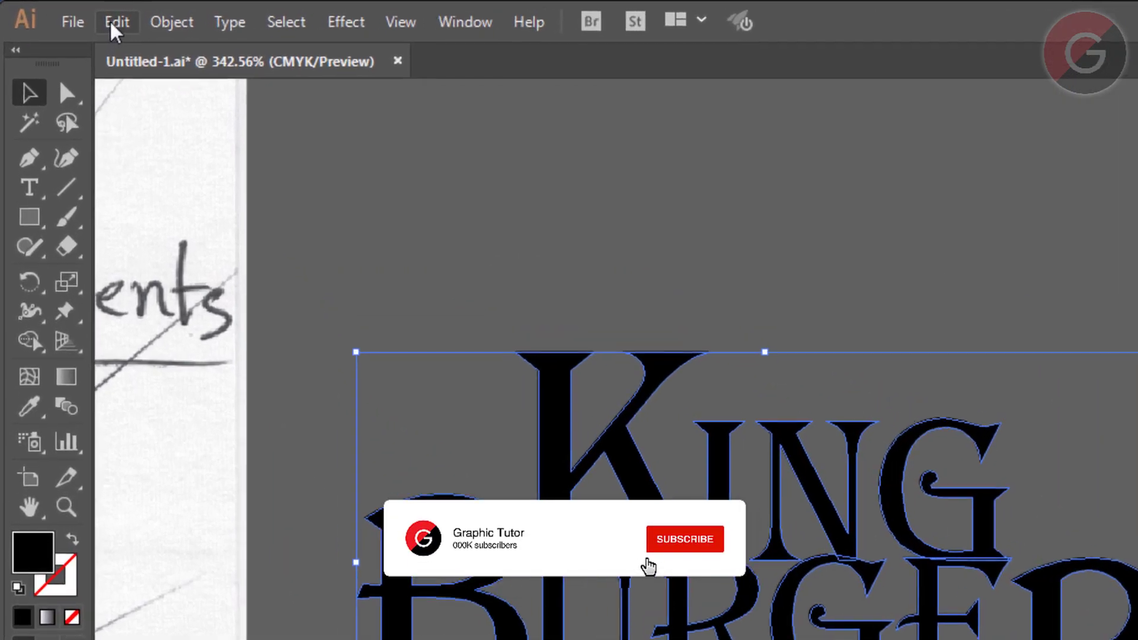
Copy the KING BURGER lettering and swap its fill and stroke.
left_click(116, 23)
left_click(160, 149)
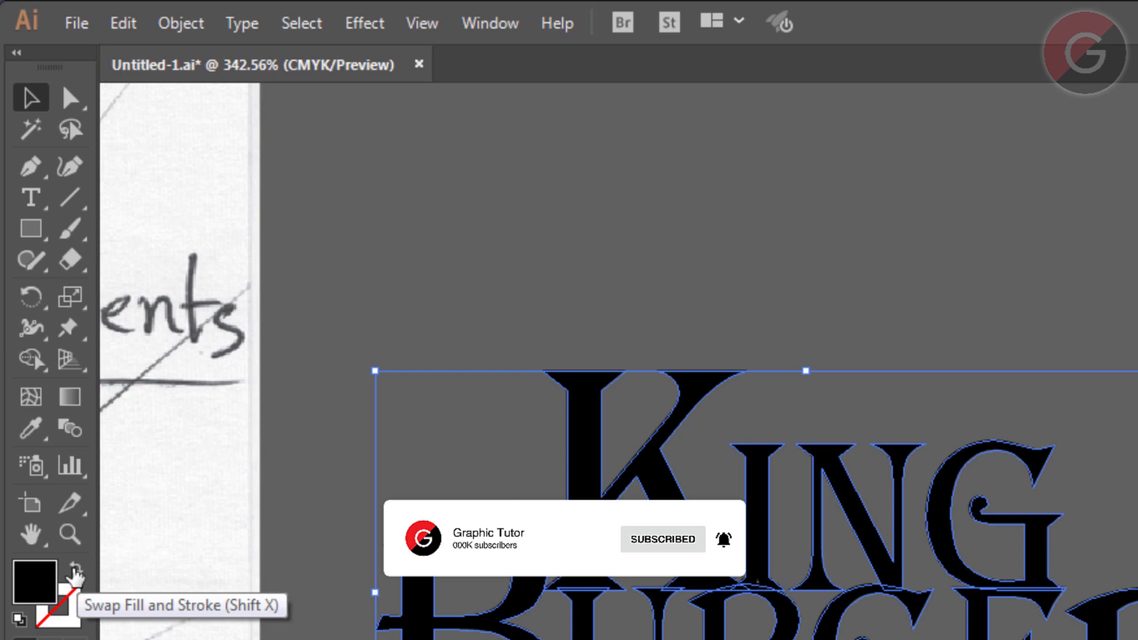
left_click(75, 571)
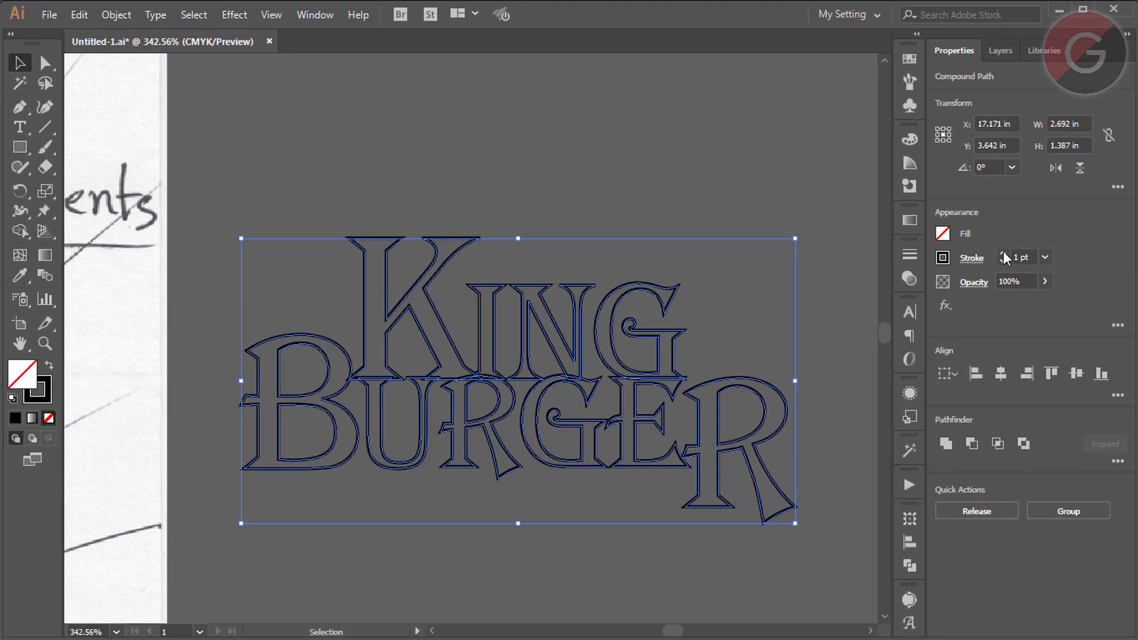
Raise the letter outline stroke weight to 3.5 pt.
left_click(1002, 253)
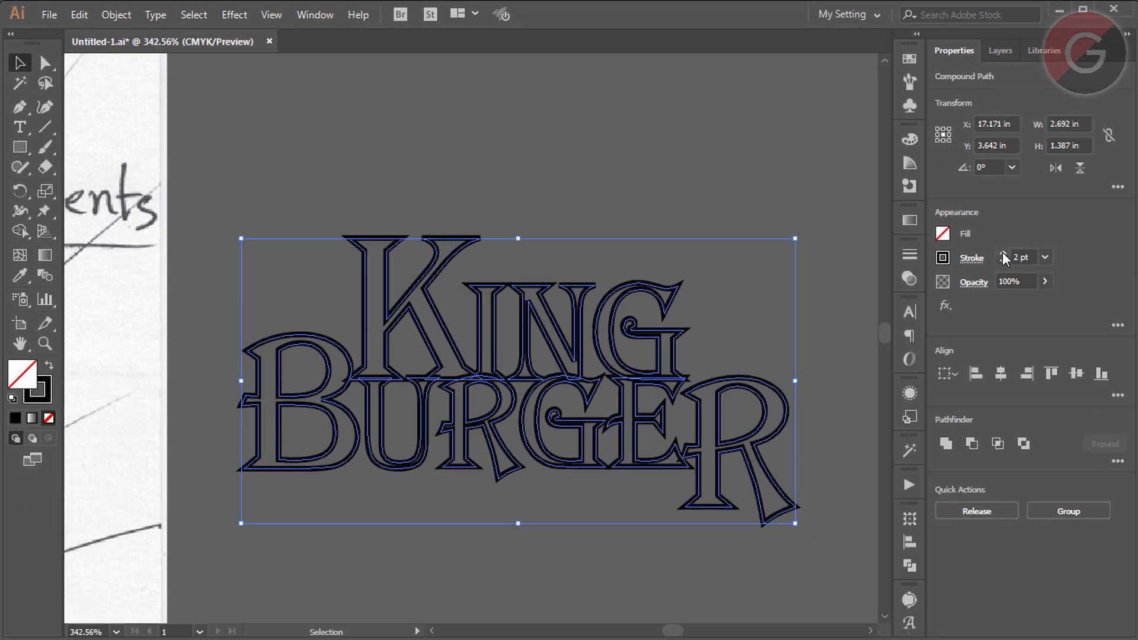
left_click(1001, 253)
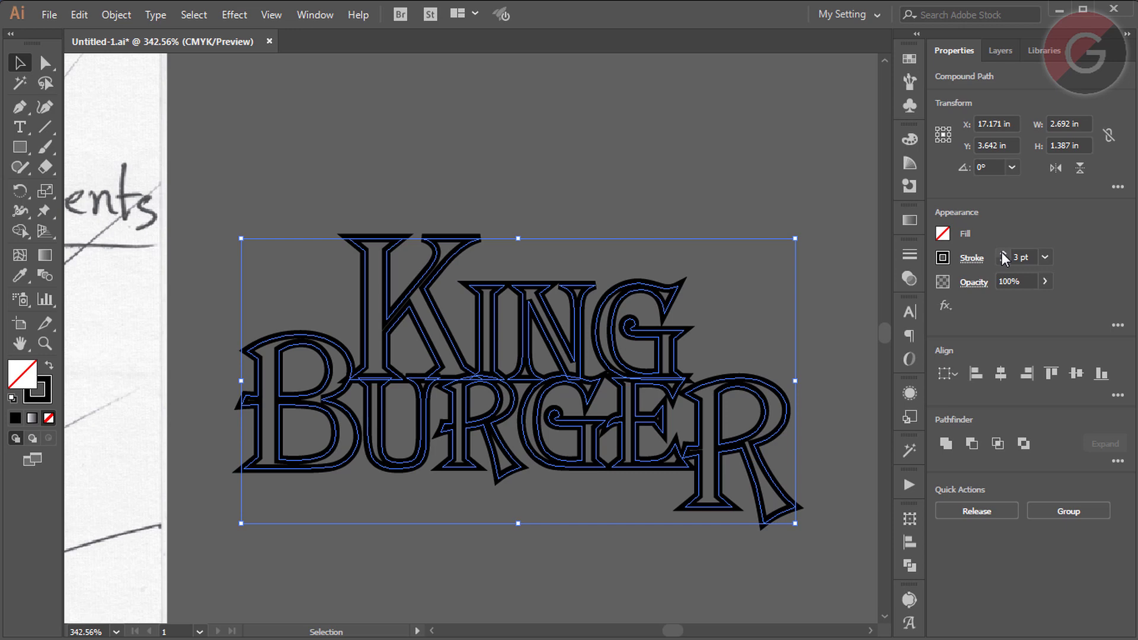
left_click(1022, 257)
type("5")
key("Return")
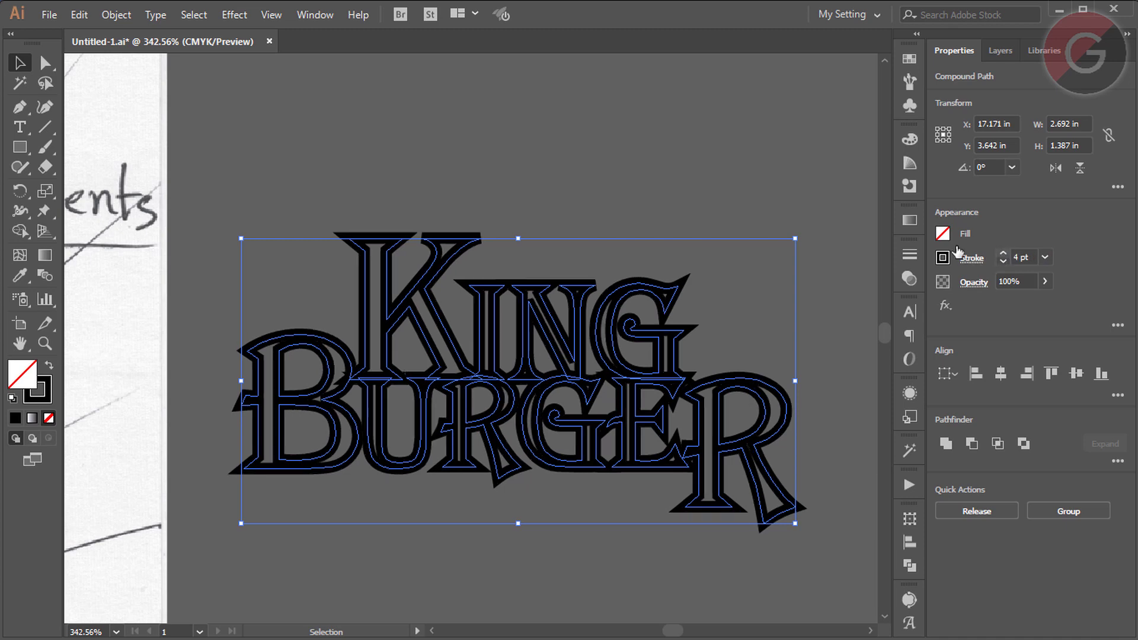
left_click(596, 176)
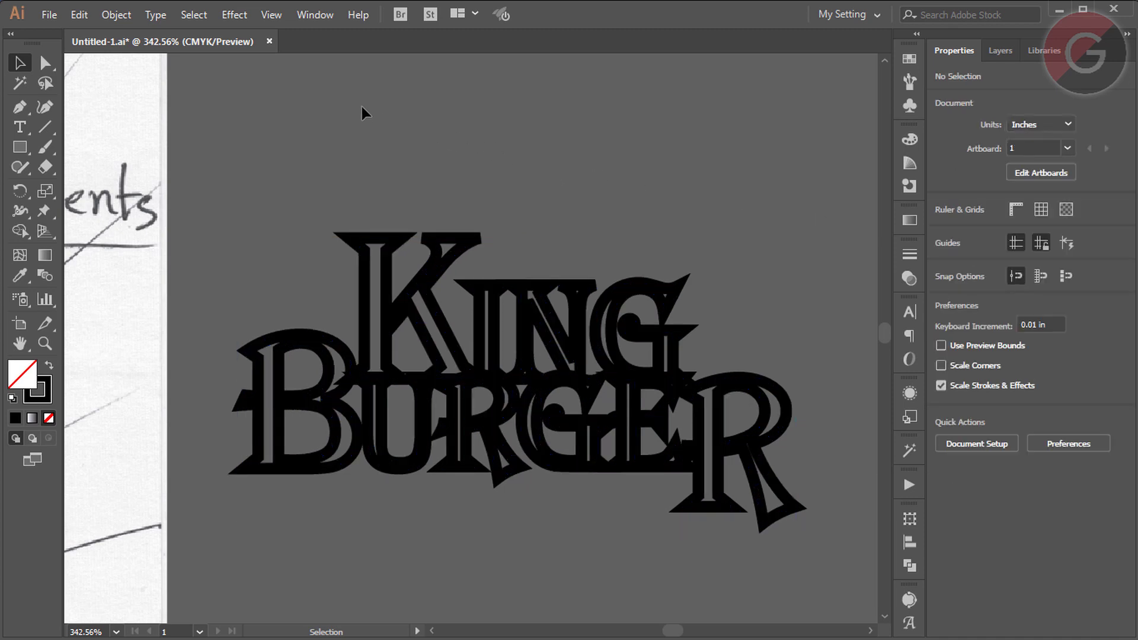
Select the KING BURGER lettering and make its stroke white.
mouse_move(876, 531)
left_mouse_down()
mouse_move(720, 555)
mouse_move(118, 486)
left_mouse_up()
left_click_drag(460, 460, 558, 443)
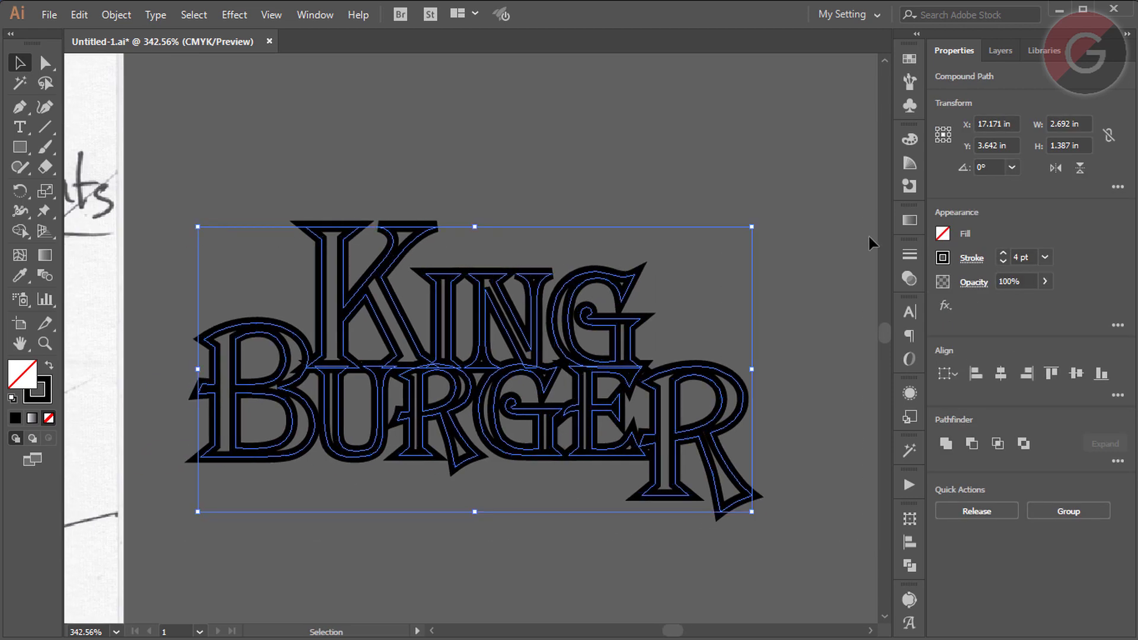
left_click(941, 258)
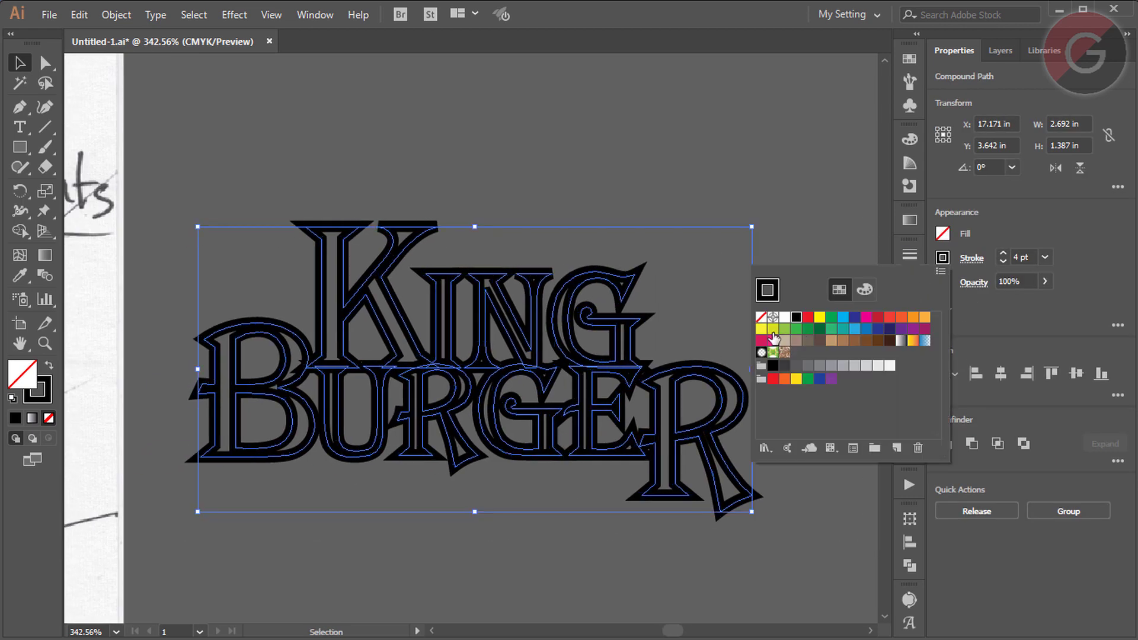
left_click(786, 320)
Add a Drop Shadow with preview on and a 0.01 in X offset.
left_click(237, 16)
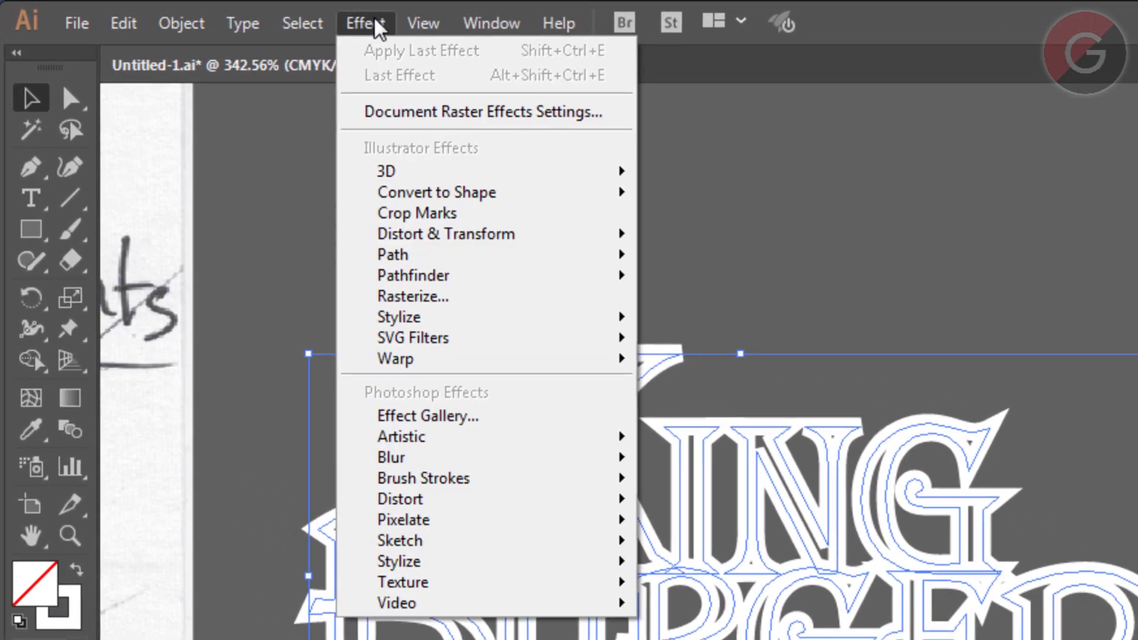
left_click(372, 25)
mouse_move(398, 318)
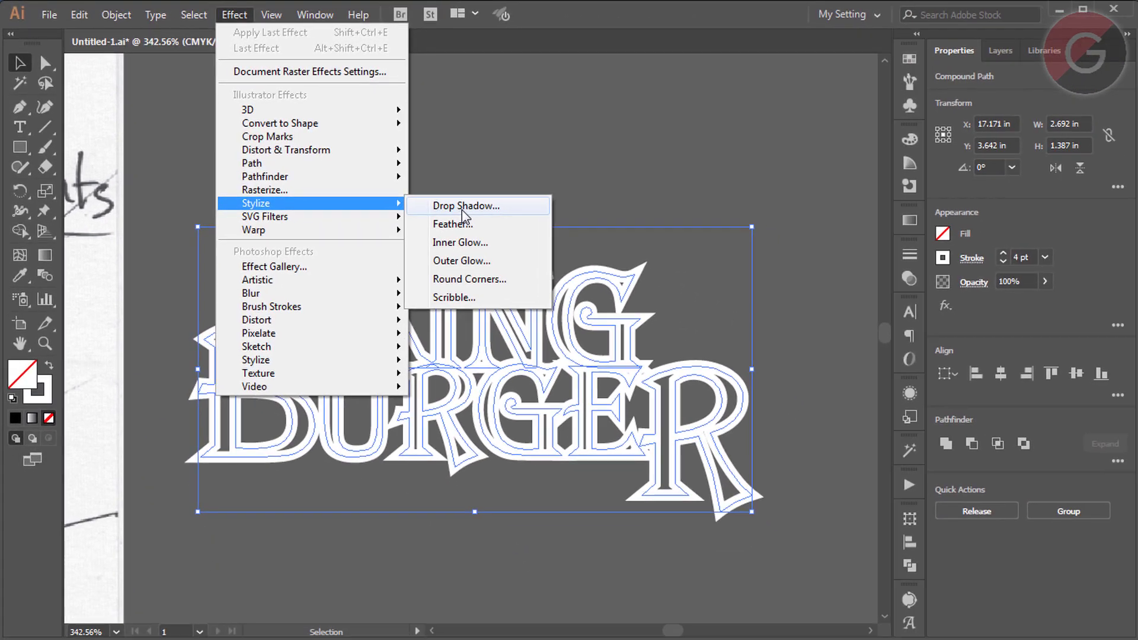
left_click(593, 263)
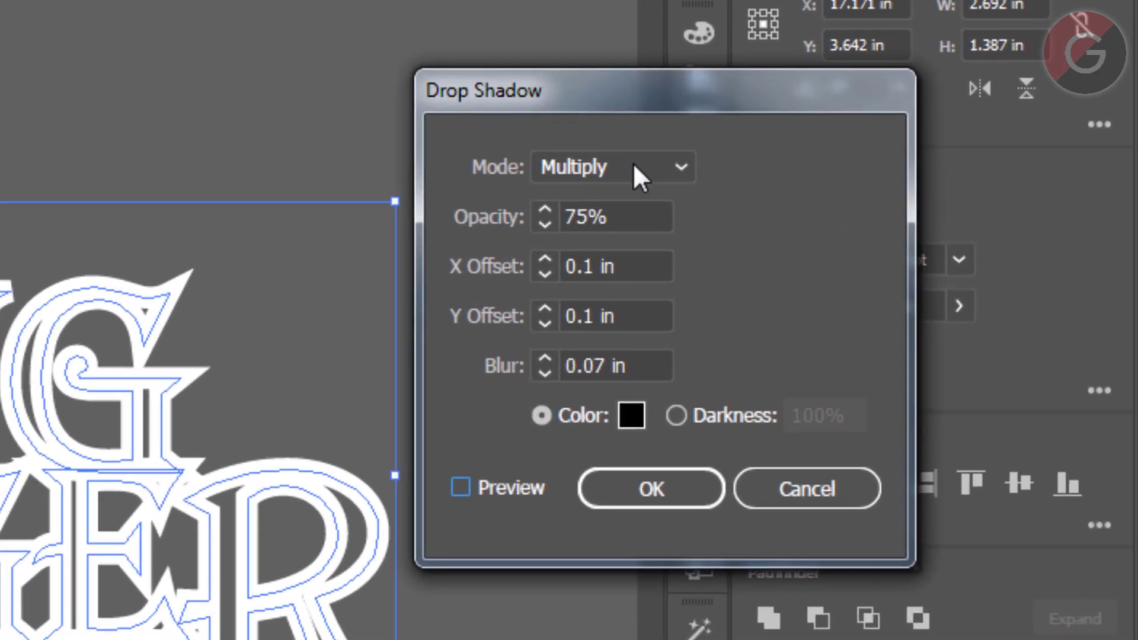
key("alt+p")
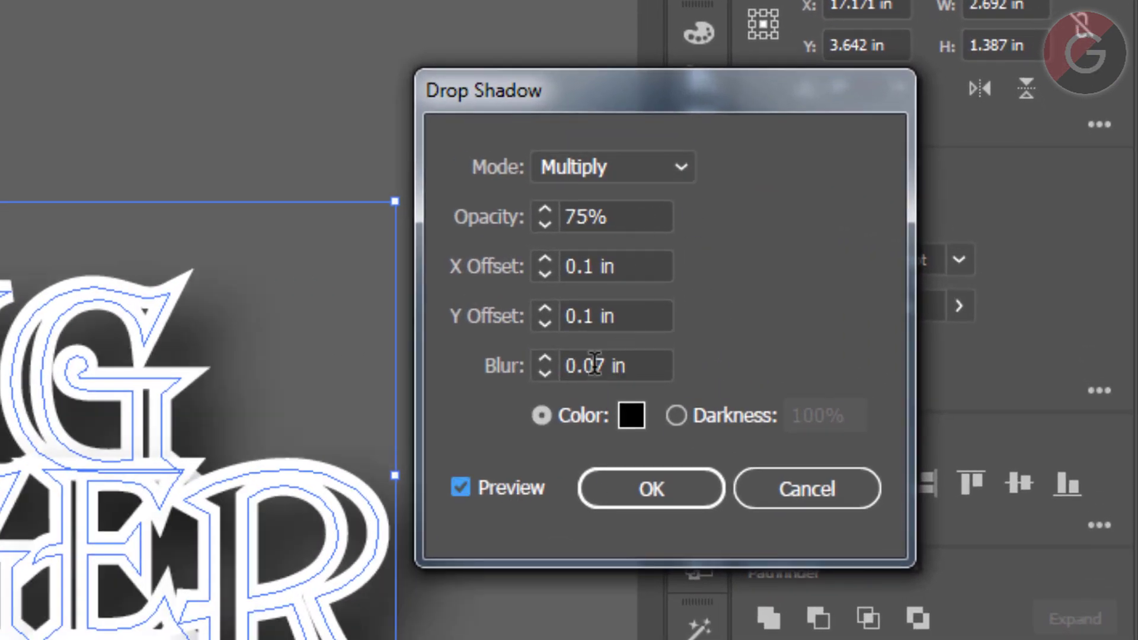
left_click(584, 266)
type("0")
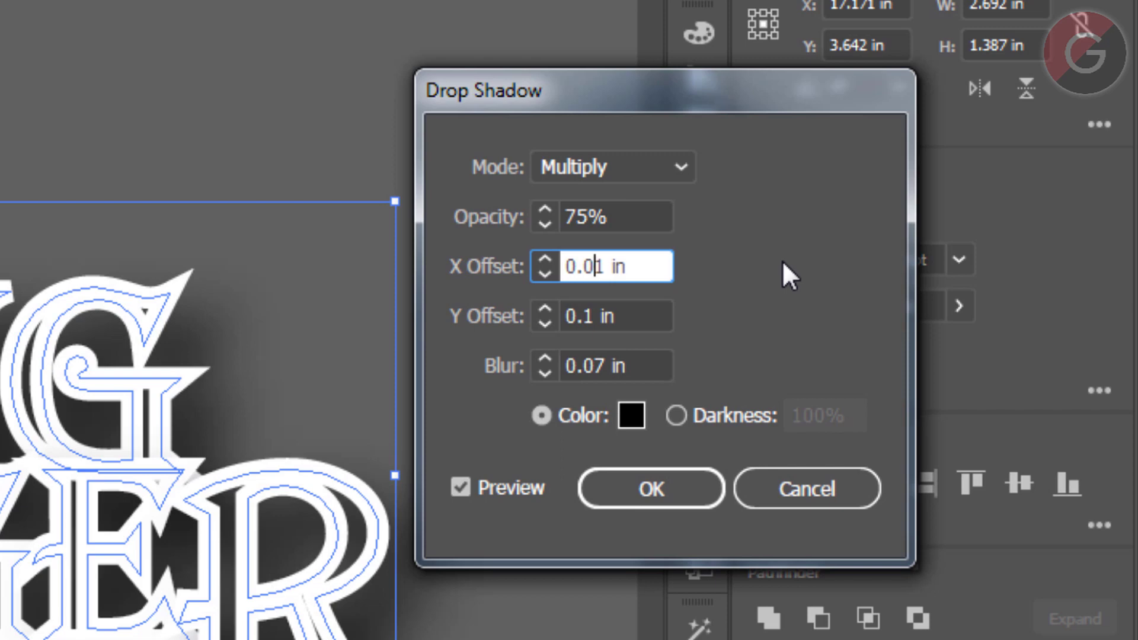
key("Tab")
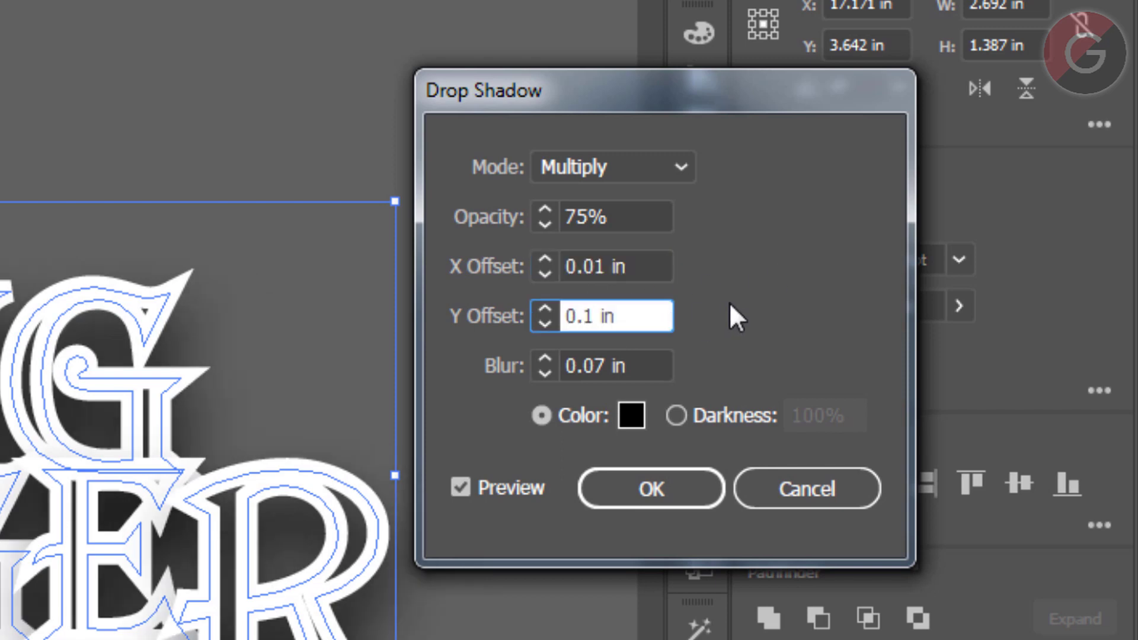
Finish the shadow with 0.05 in Y offset and 0.03 in blur.
type("05")
key("Delete")
key("Tab")
key("Right")
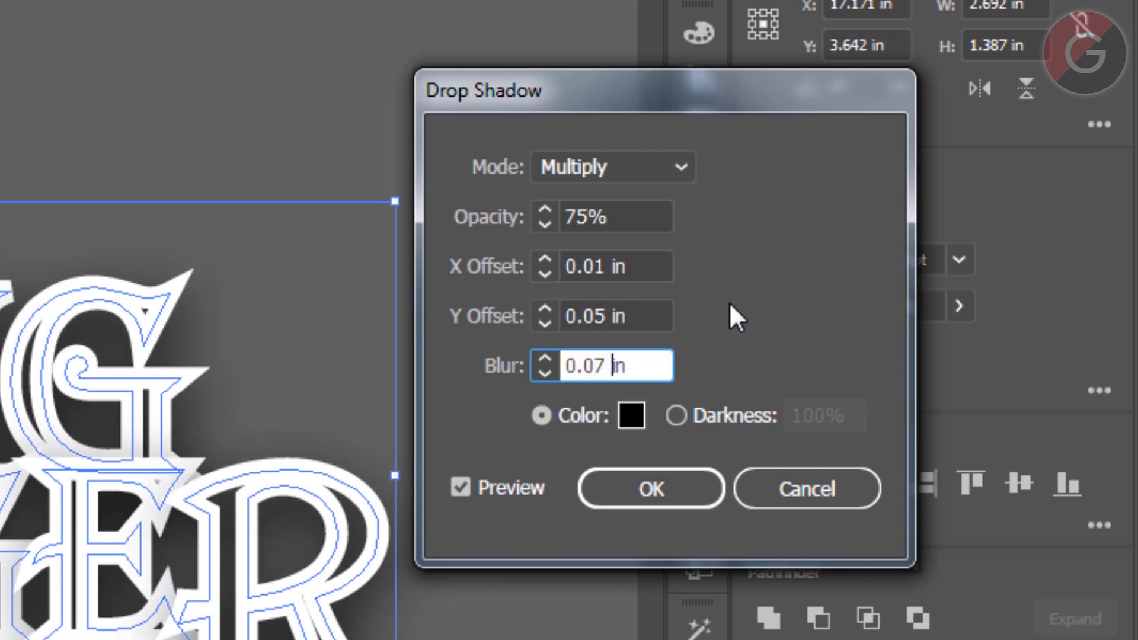
key("Left")
key("Left")
key("Left")
key("shift+Left")
type("3")
key("Tab")
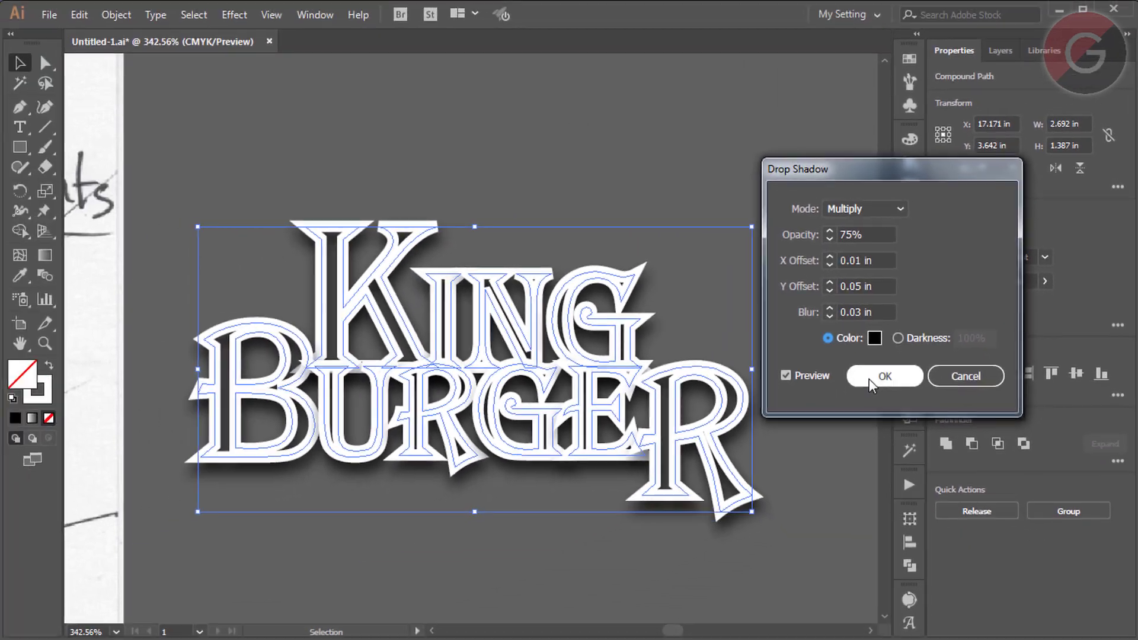
left_click(868, 378)
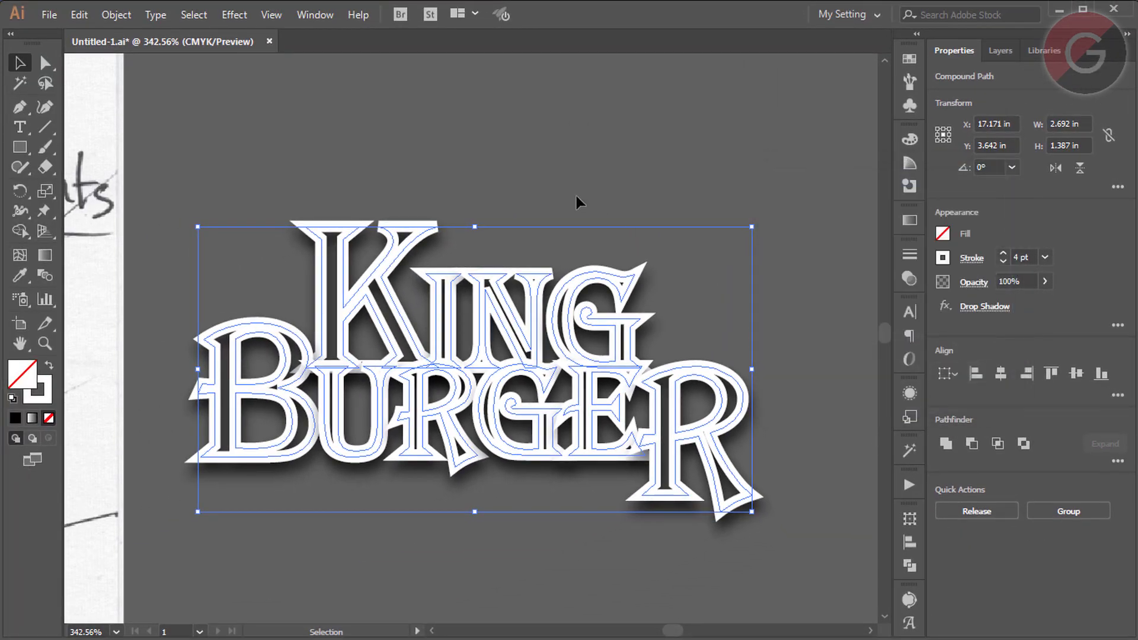
left_click(576, 195)
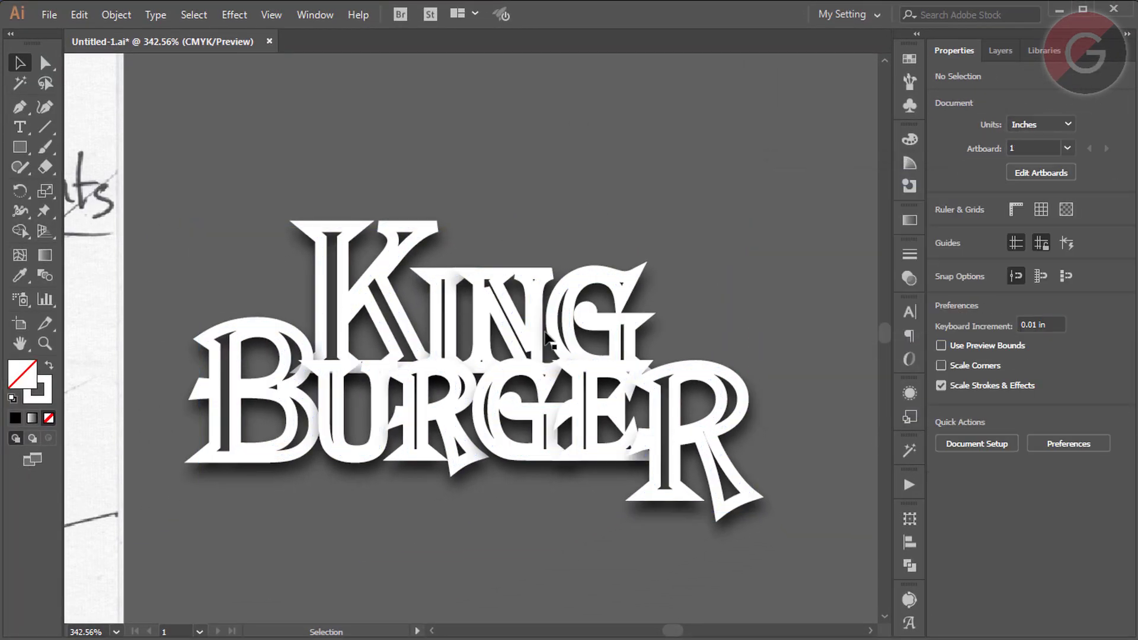
Paste a copy of the lettering in front and give it a gradient fill.
left_click(89, 13)
left_click(111, 134)
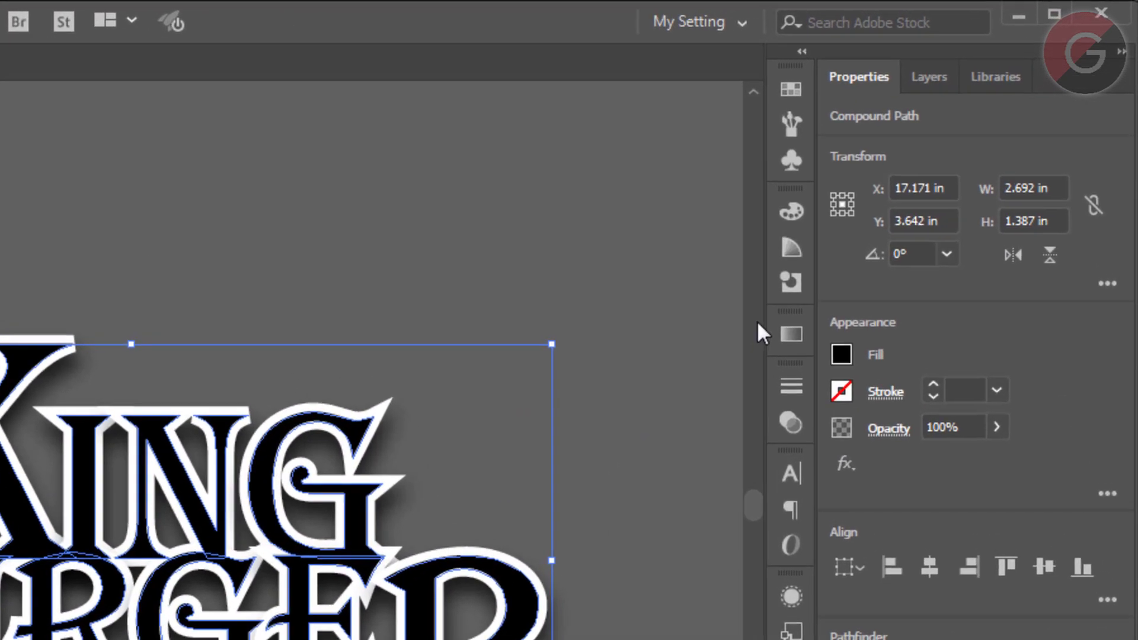
left_click(788, 332)
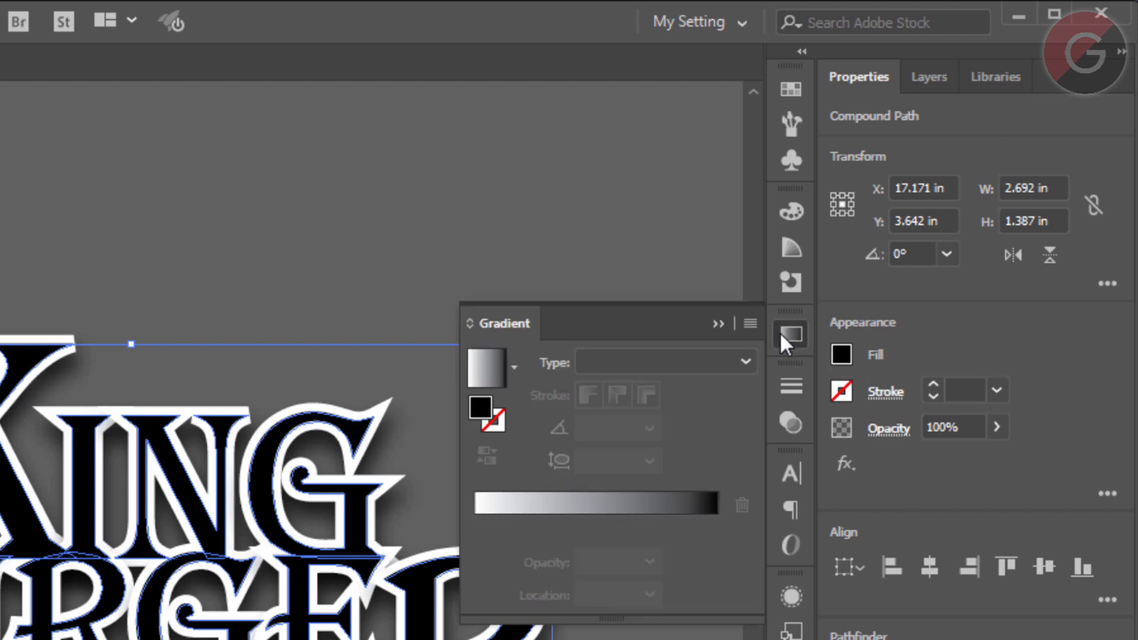
left_click(490, 383)
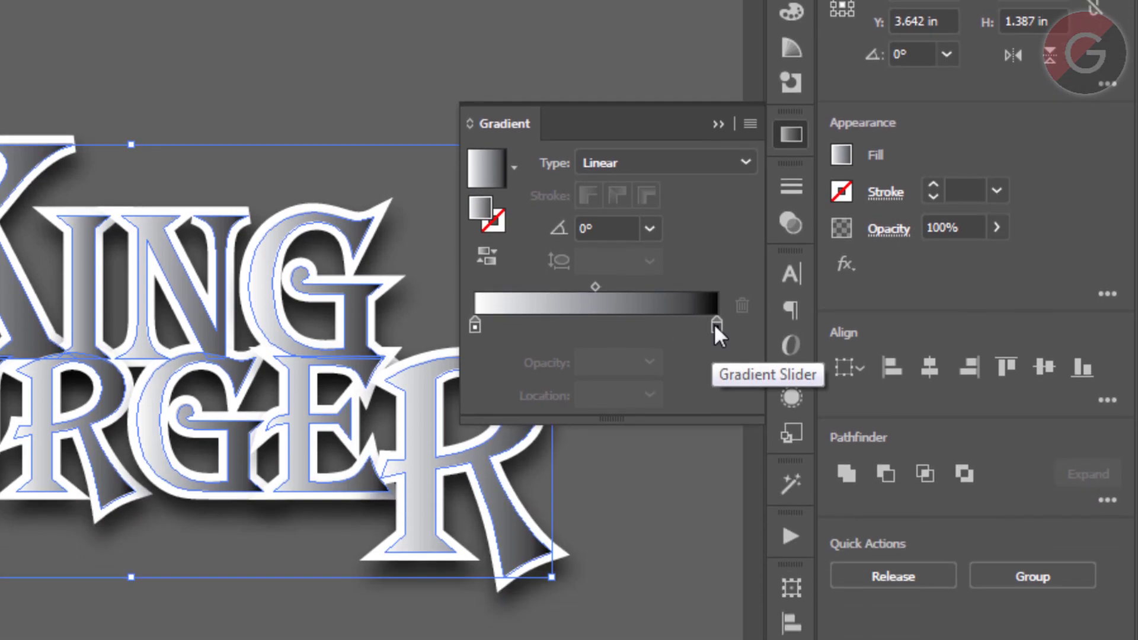
Set the gradient's end stop to CMYK with magenta 100 and yellow 100.
left_click(717, 291)
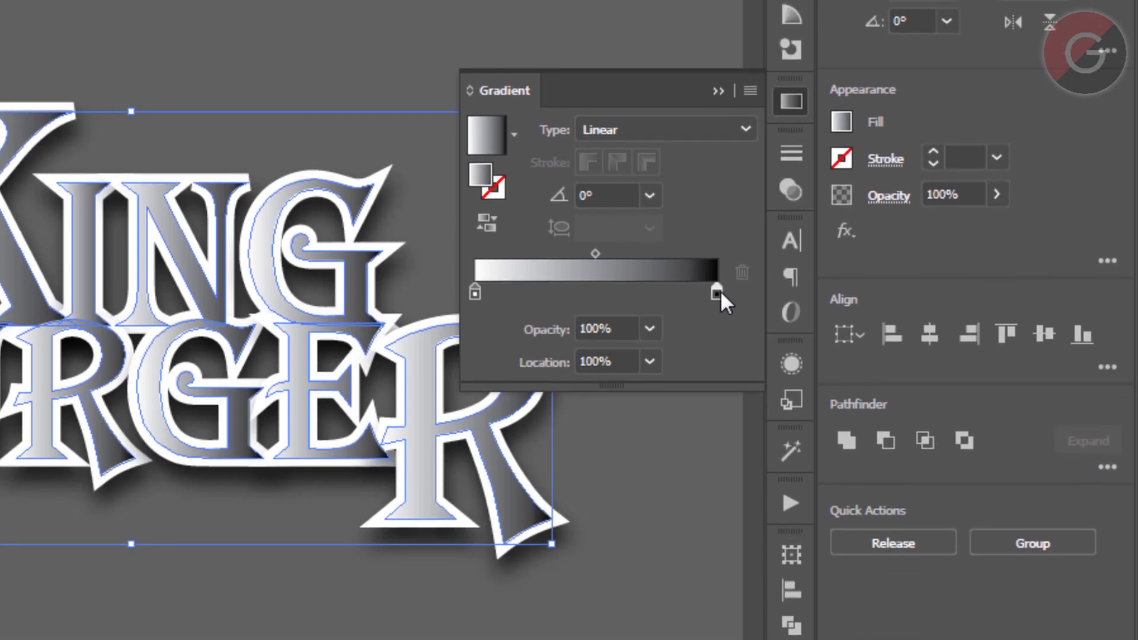
double_click(717, 291)
left_click(710, 322)
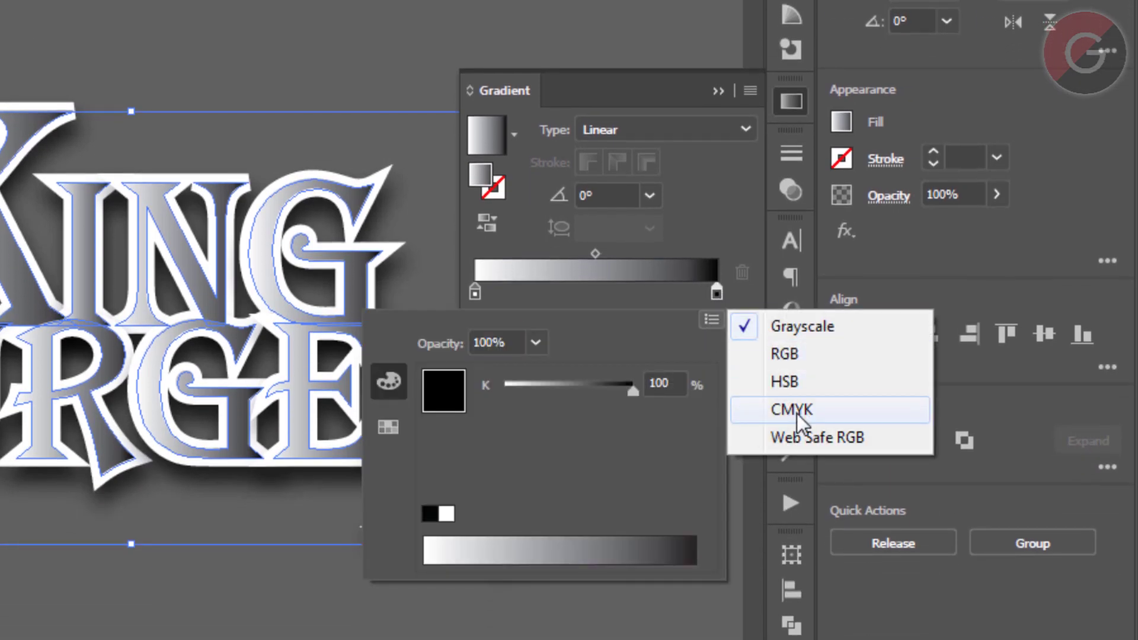
left_click(760, 410)
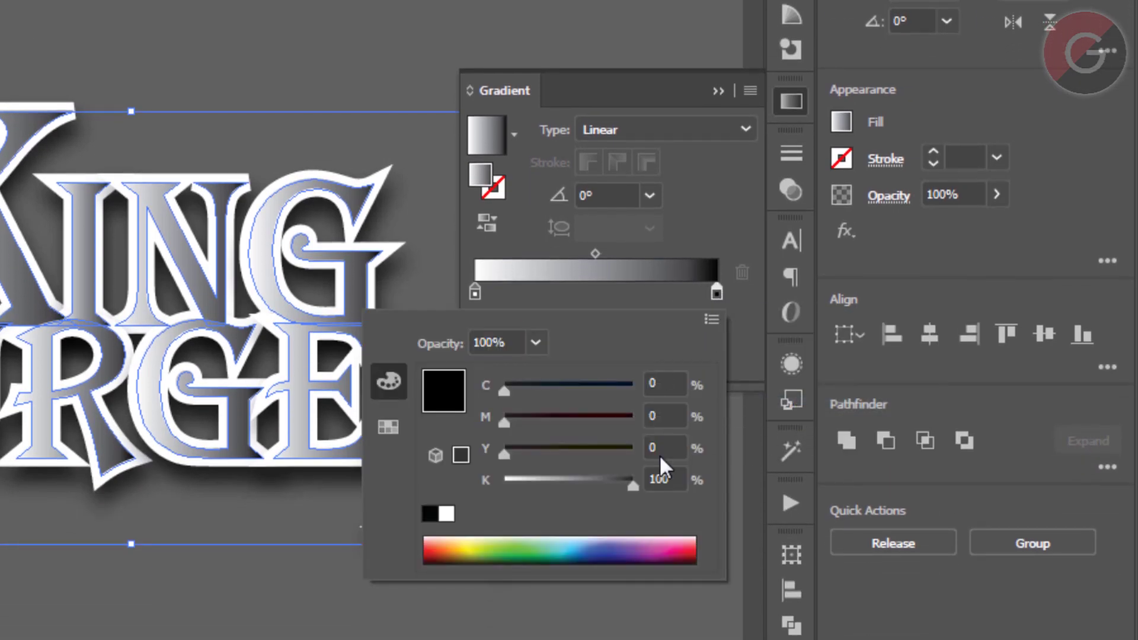
left_click(669, 384)
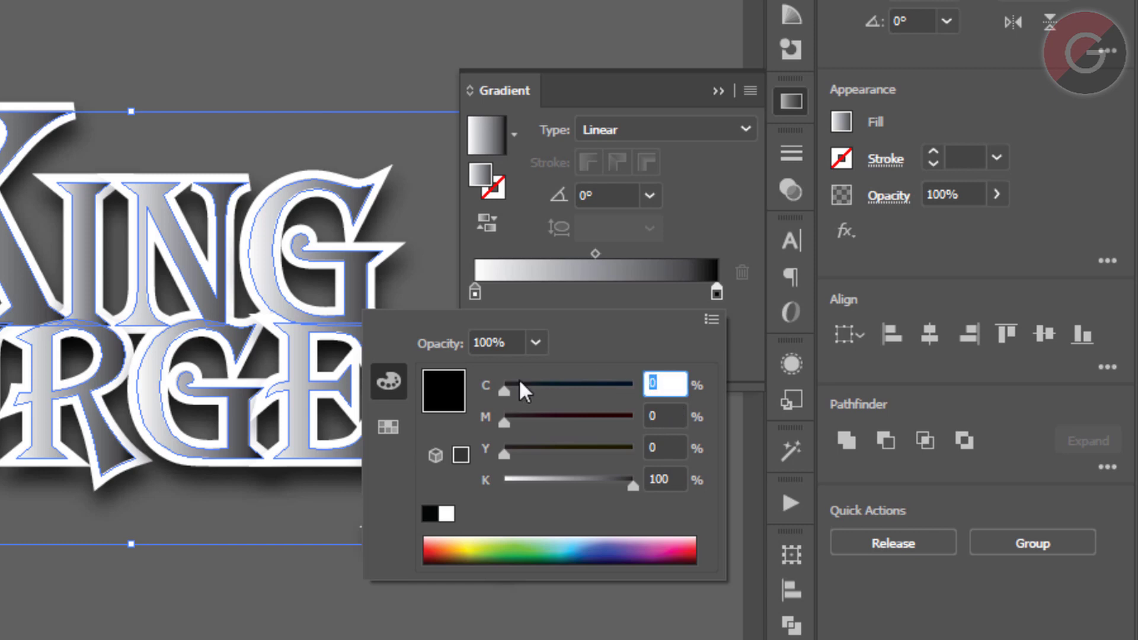
key("Tab")
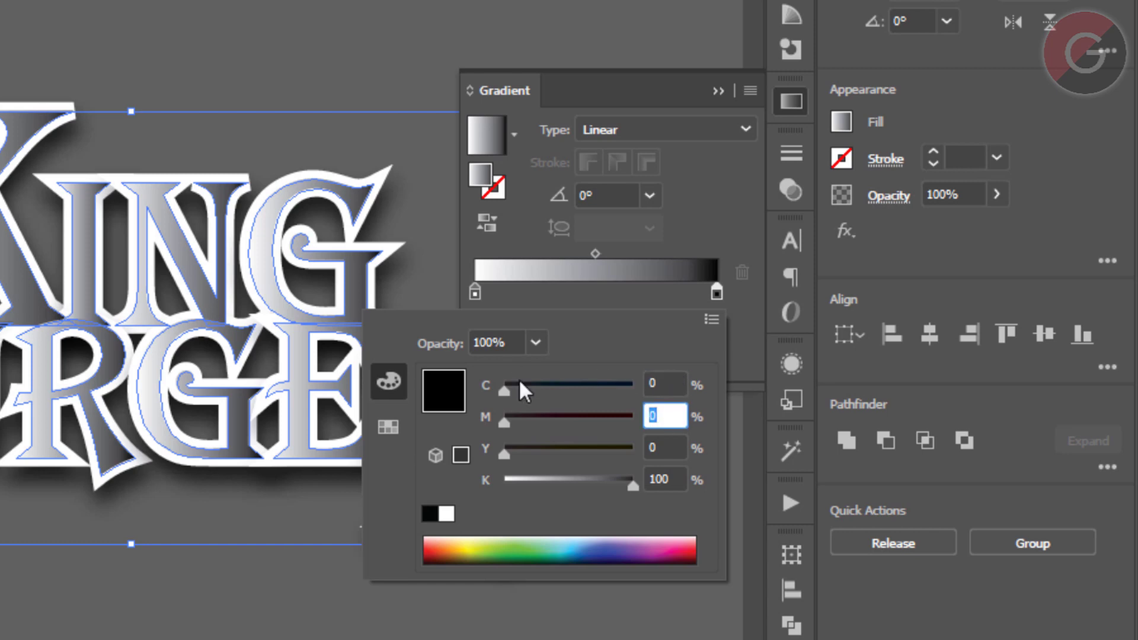
type("100")
key("Tab")
type("1")
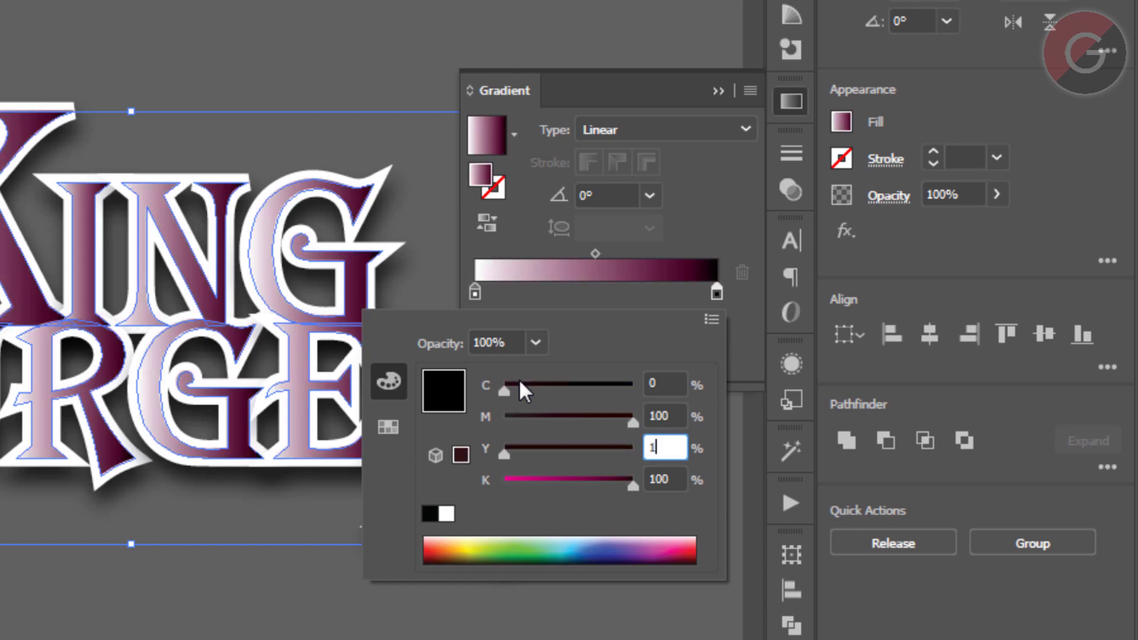
type("00")
key("Tab")
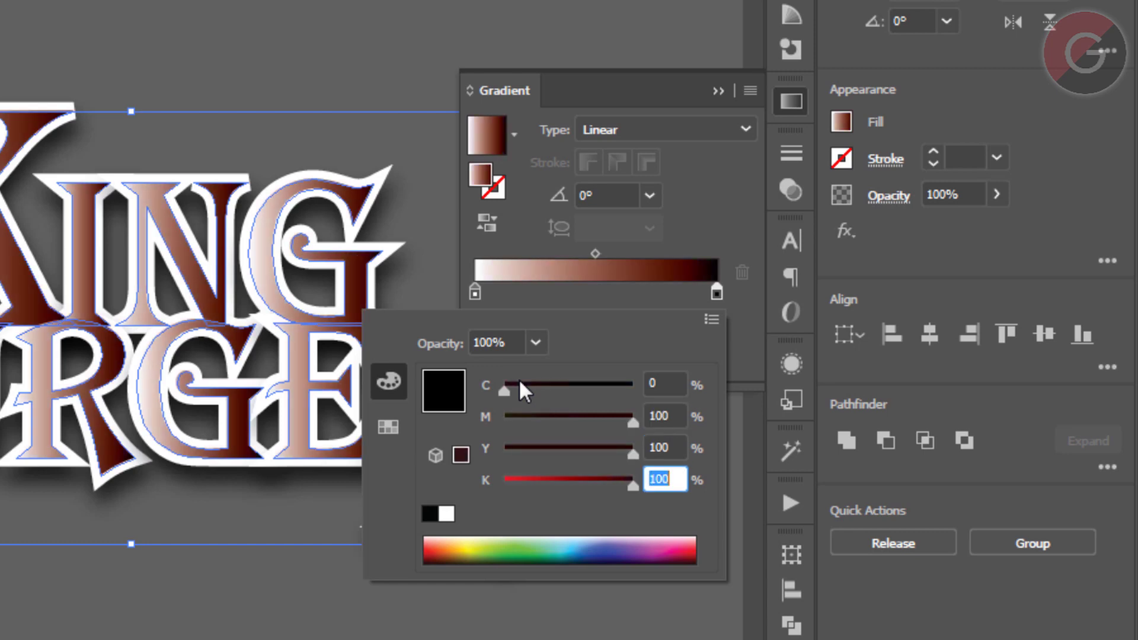
Make the end stop red (K 0) and the start stop yellow C0 M20 Y100 K0.
type("0")
key("Return")
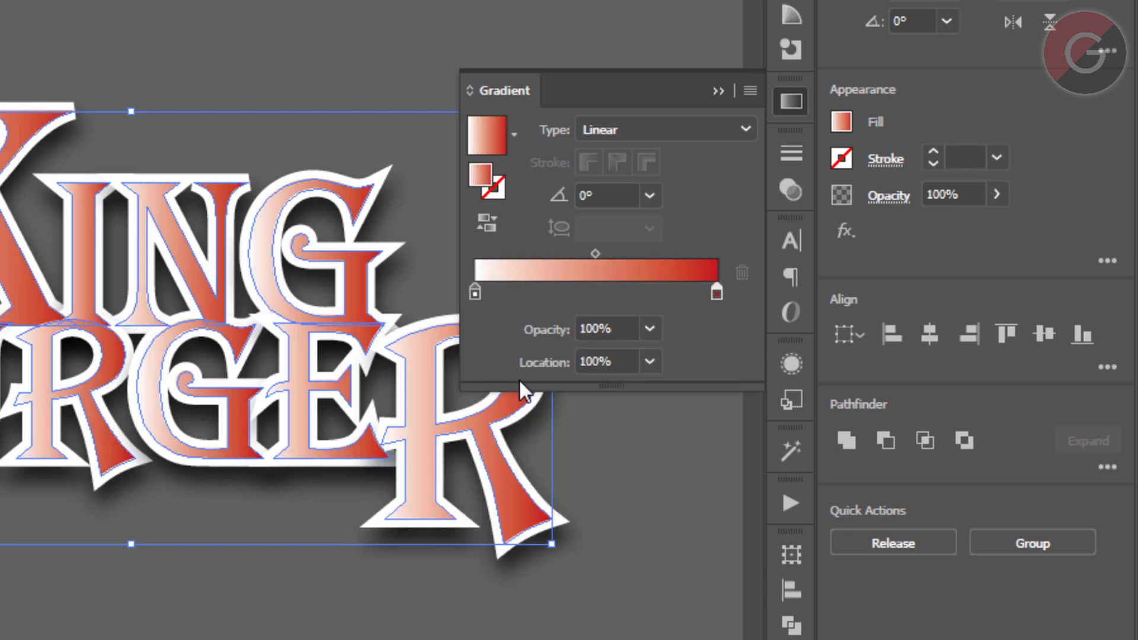
double_click(476, 291)
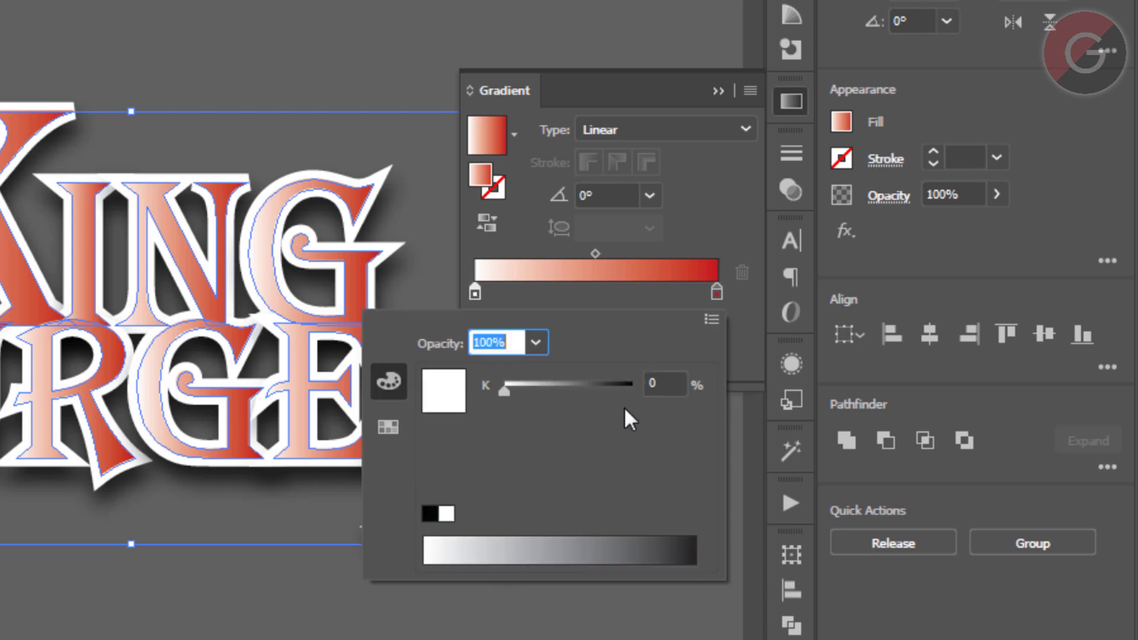
left_click(711, 320)
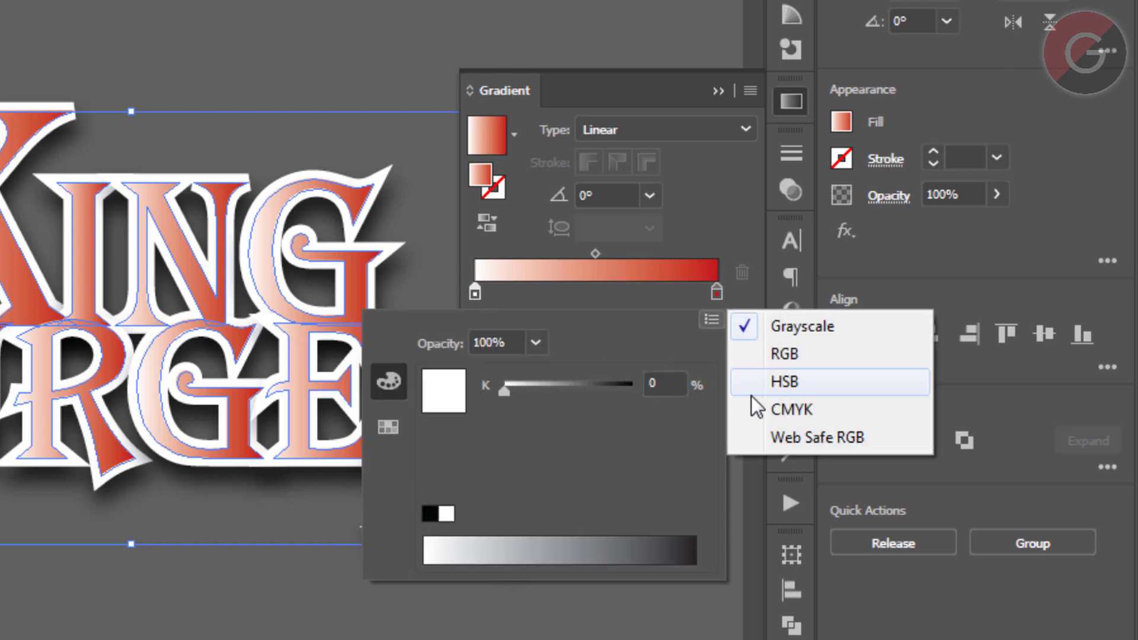
left_click(762, 411)
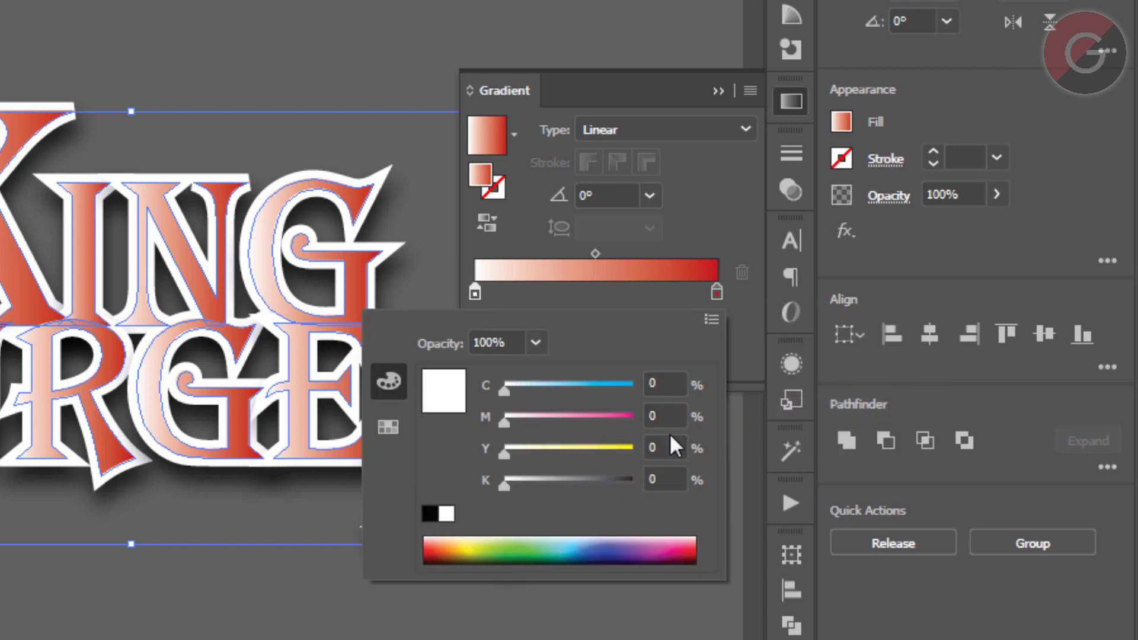
left_click(664, 417)
type("20")
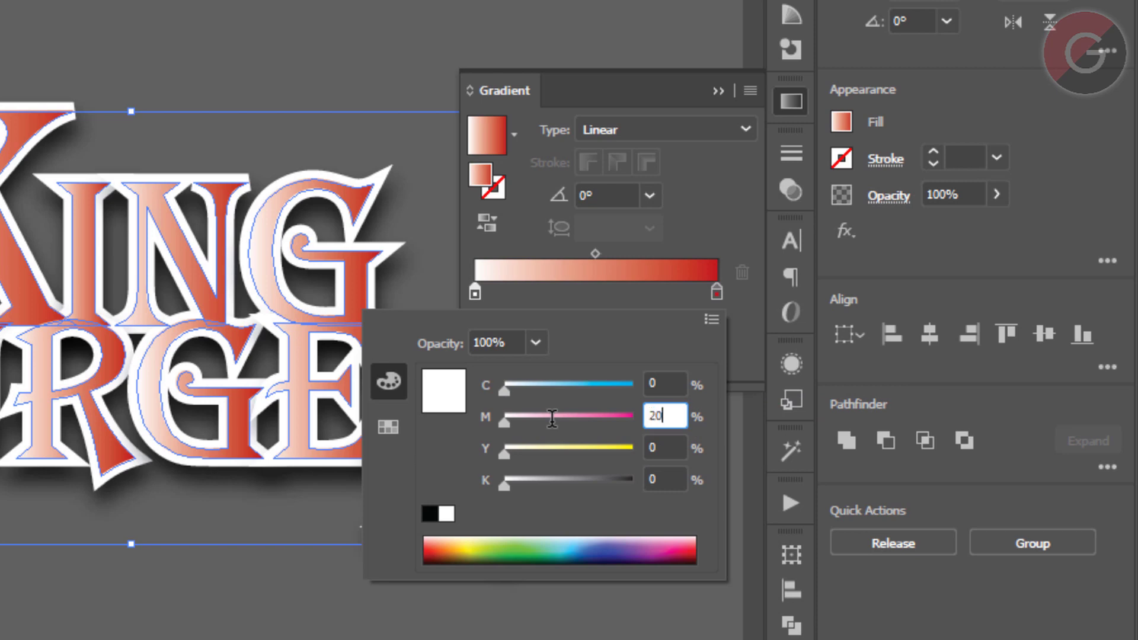
key("Tab")
type("100")
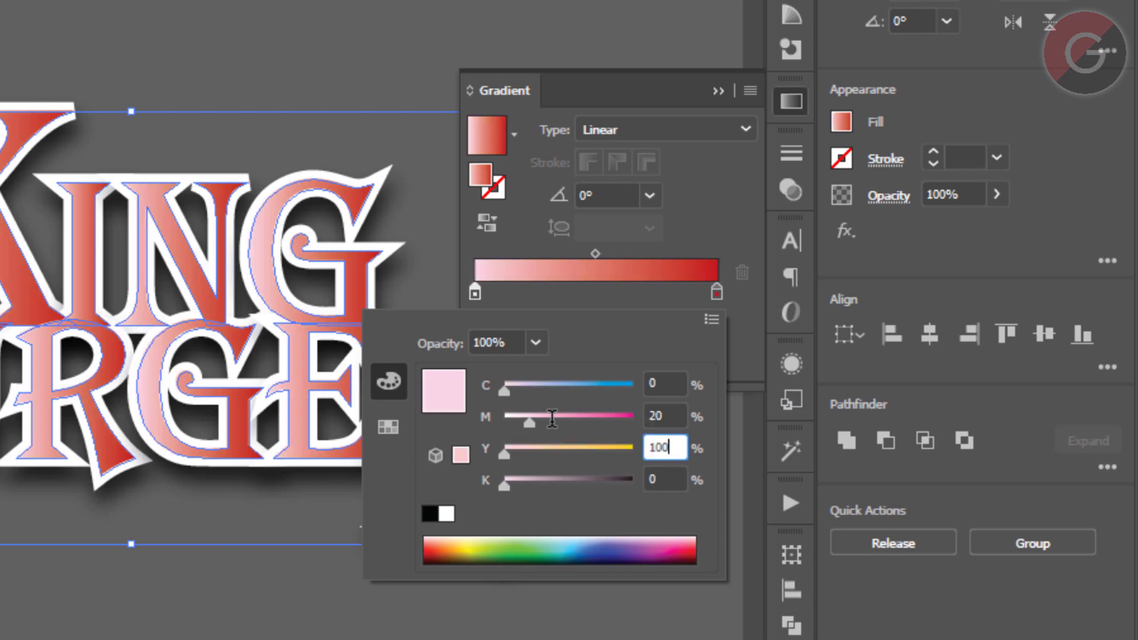
key("Return")
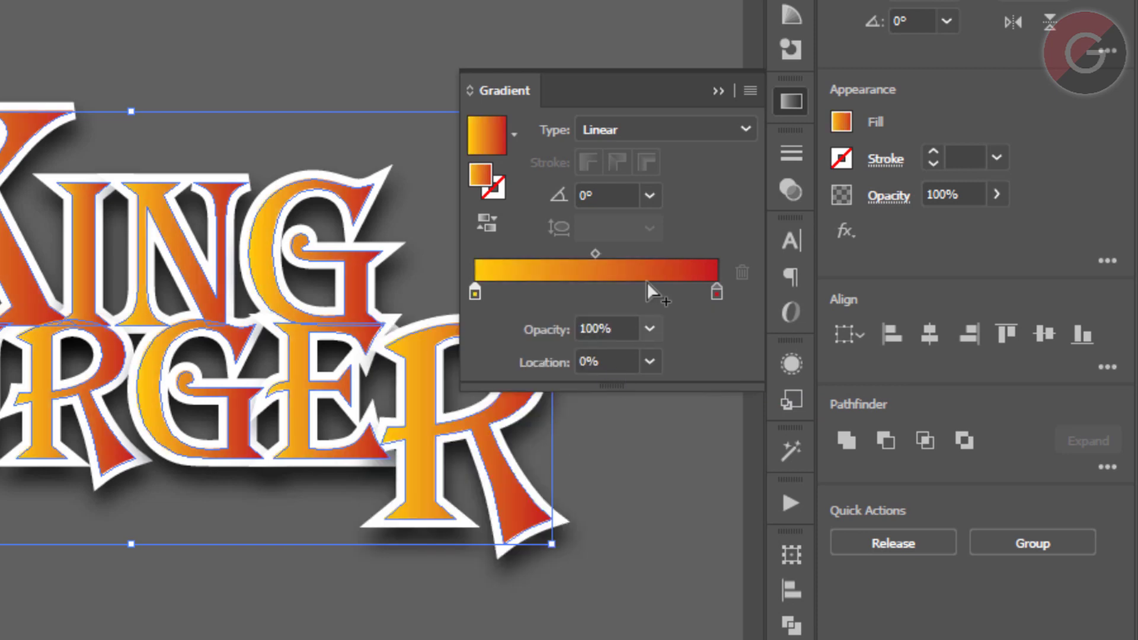
left_click(626, 193)
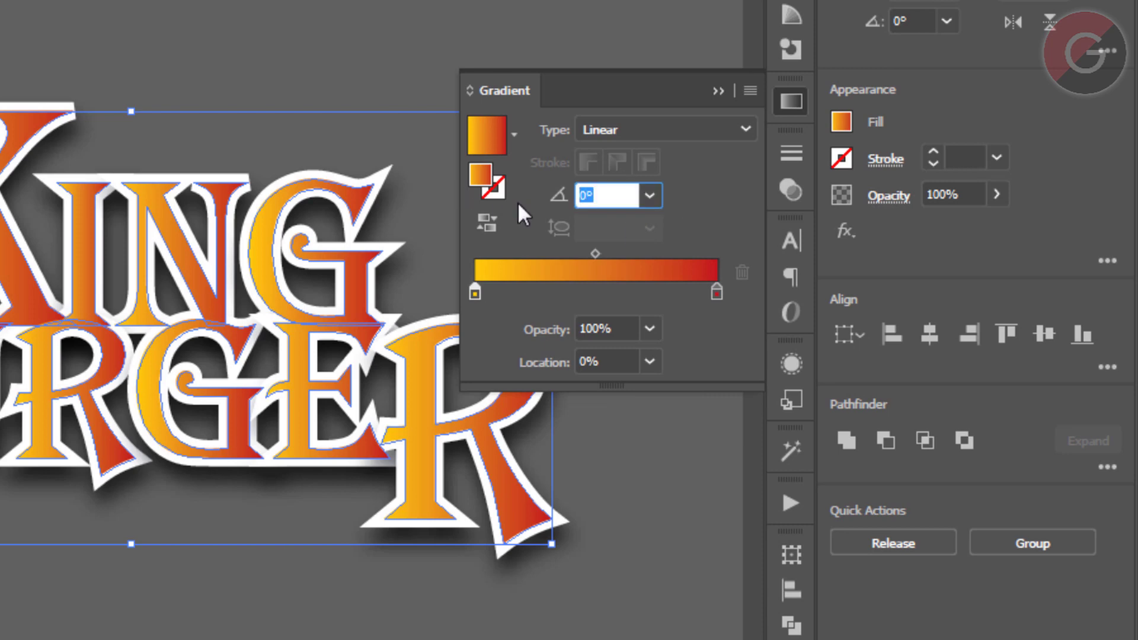
Apply a -90° gradient angle and zoom in to inspect the letter K.
type("-90")
key("Return")
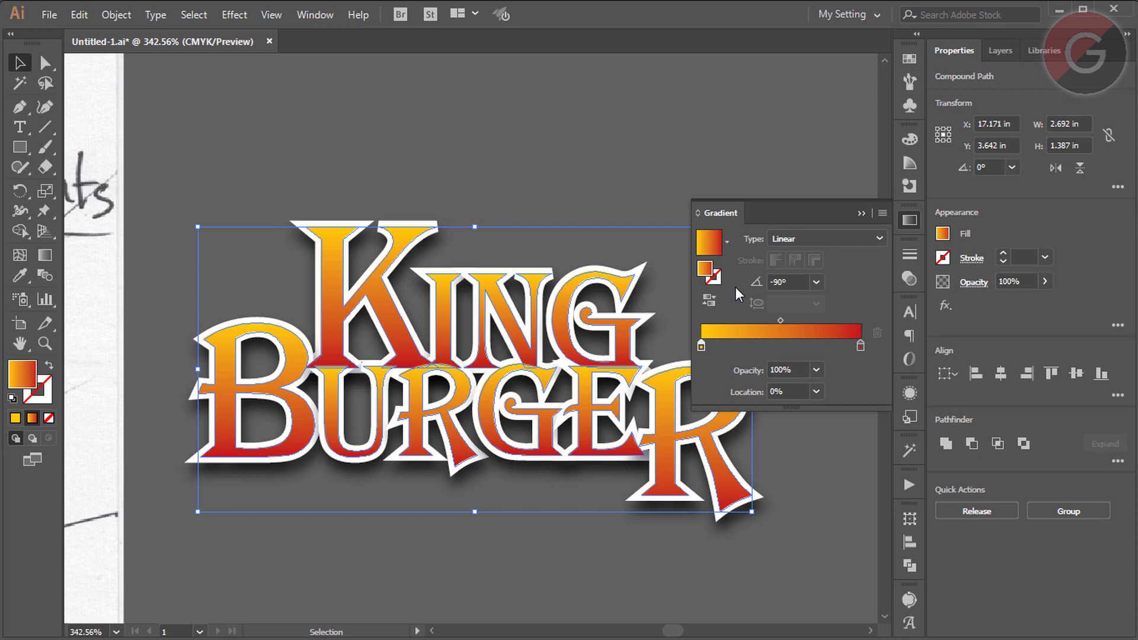
left_click_drag(290, 178, 616, 293)
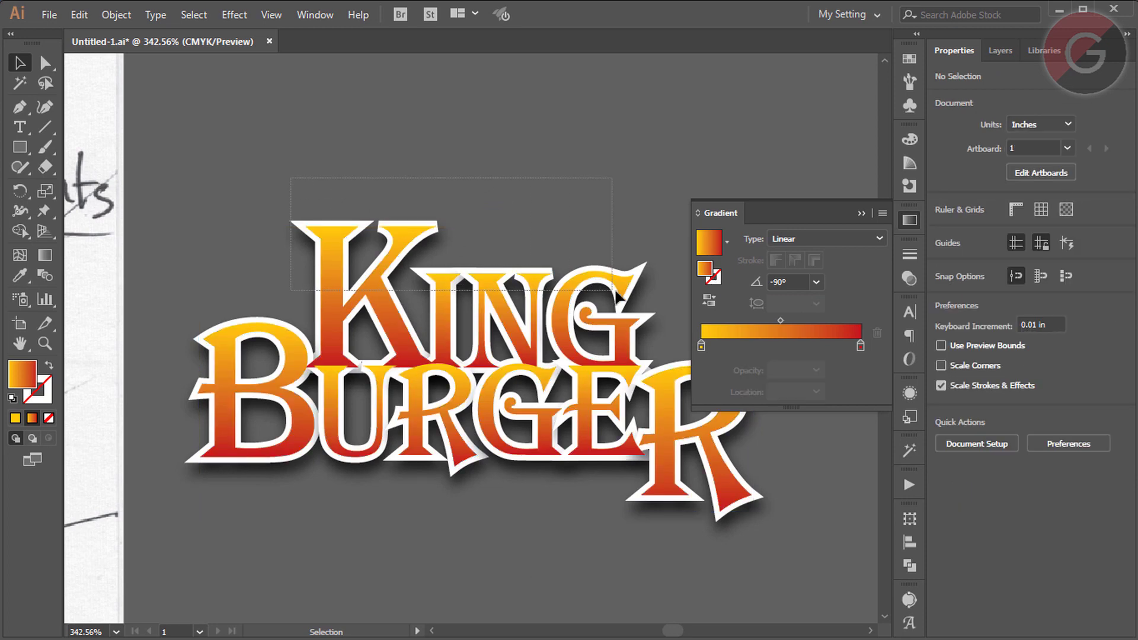
left_click_drag(264, 185, 611, 301)
left_click(44, 343)
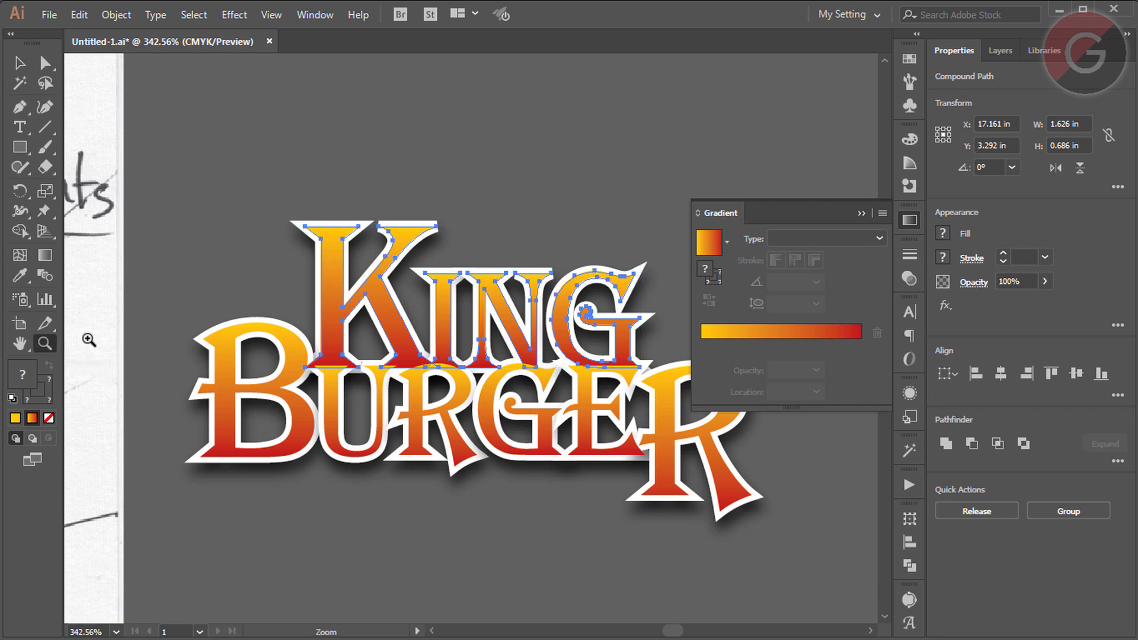
left_click(379, 343)
key("v")
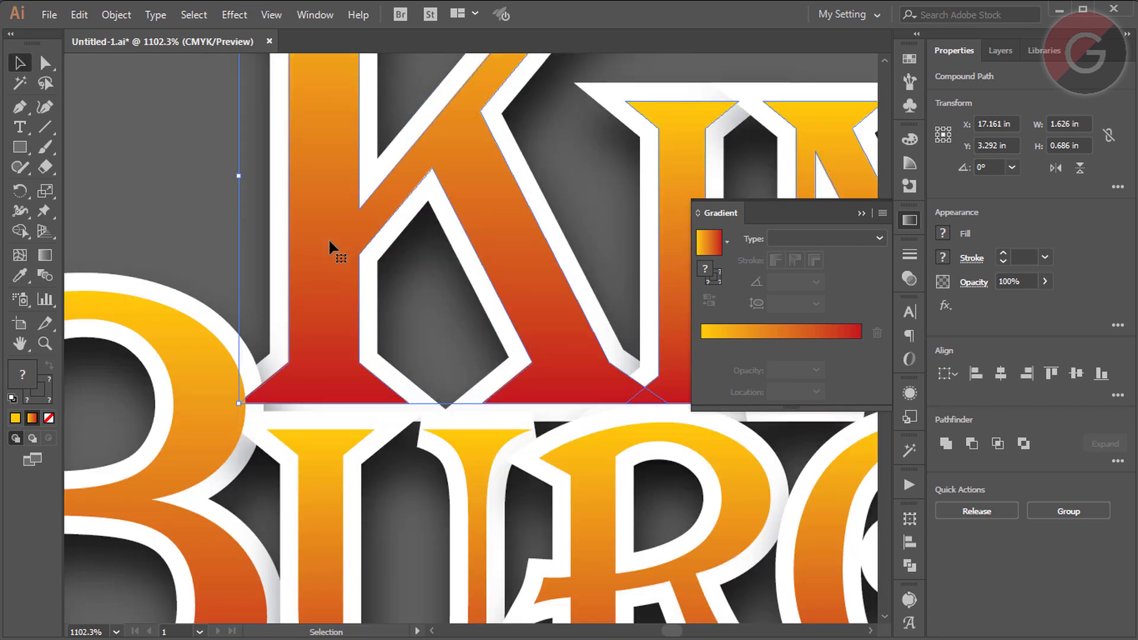
scroll(655, 395, "right", 3)
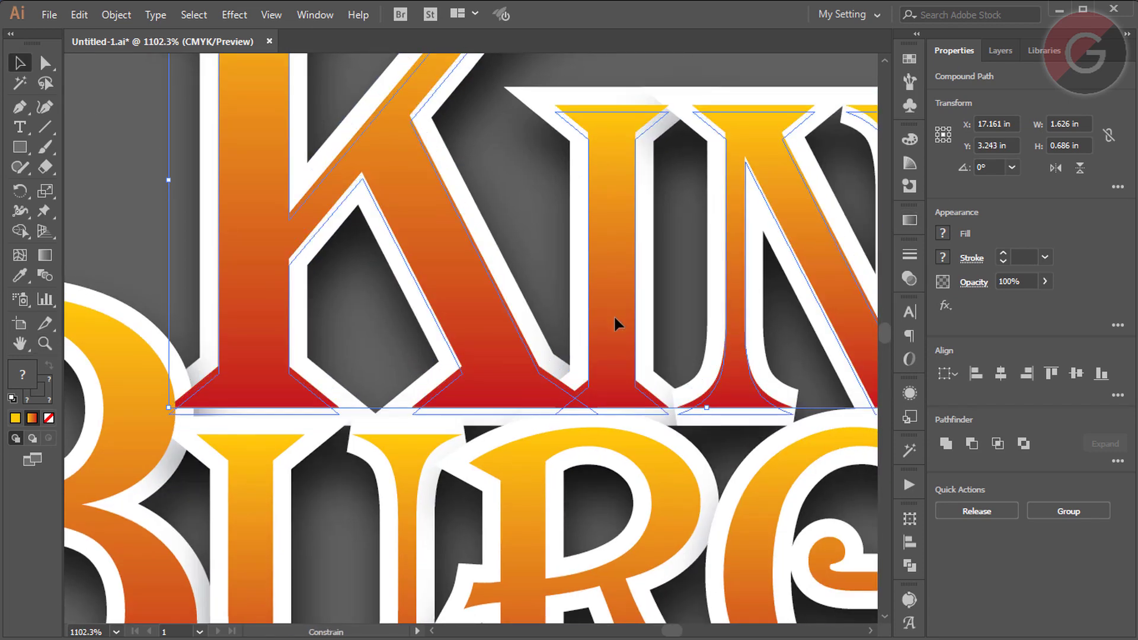
key("ctrl+shift+a")
key("ctrl+minus")
key("ctrl+minus")
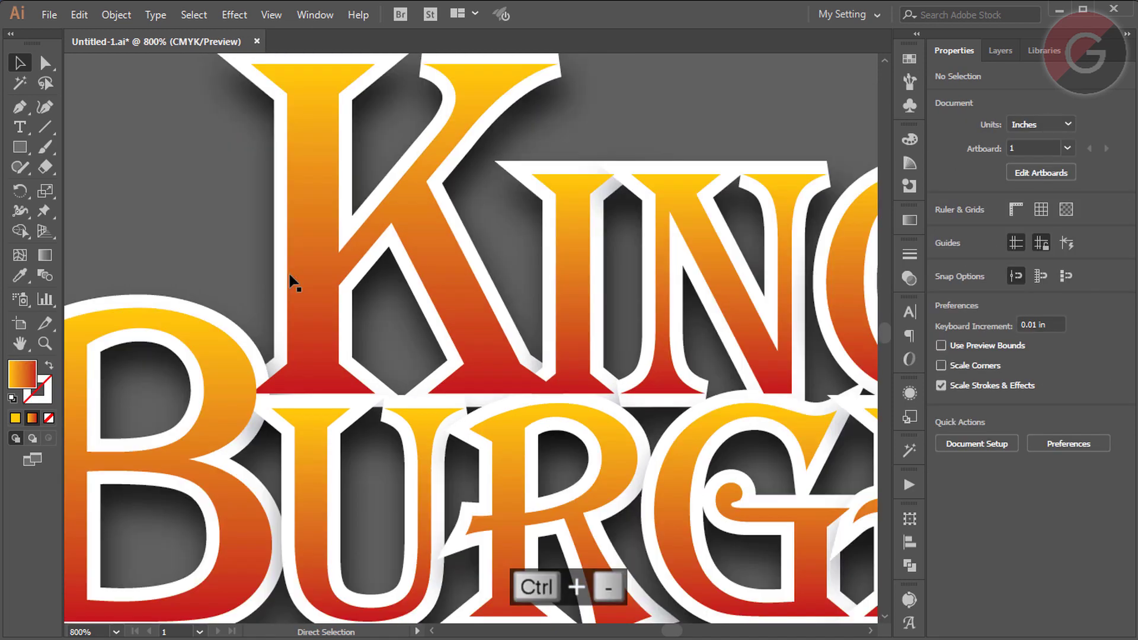
key("ctrl+minus")
key("ctrl+minus")
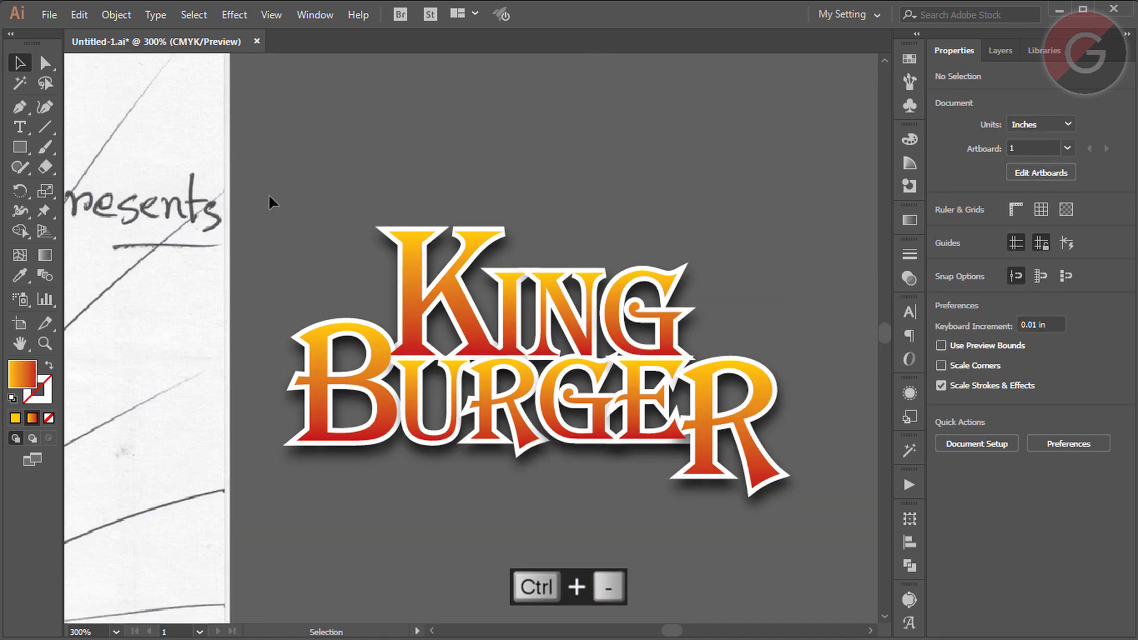
Group the whole KING BURGER logo with Object > Group and nudge it.
left_click_drag(271, 195, 800, 513)
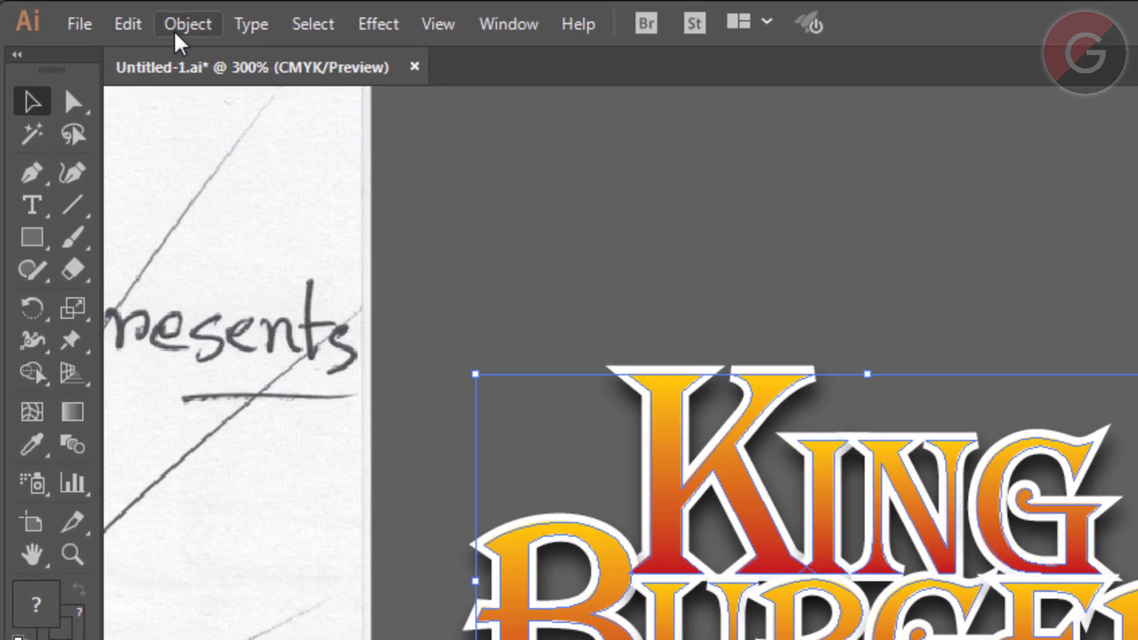
left_click(131, 22)
left_click(268, 102)
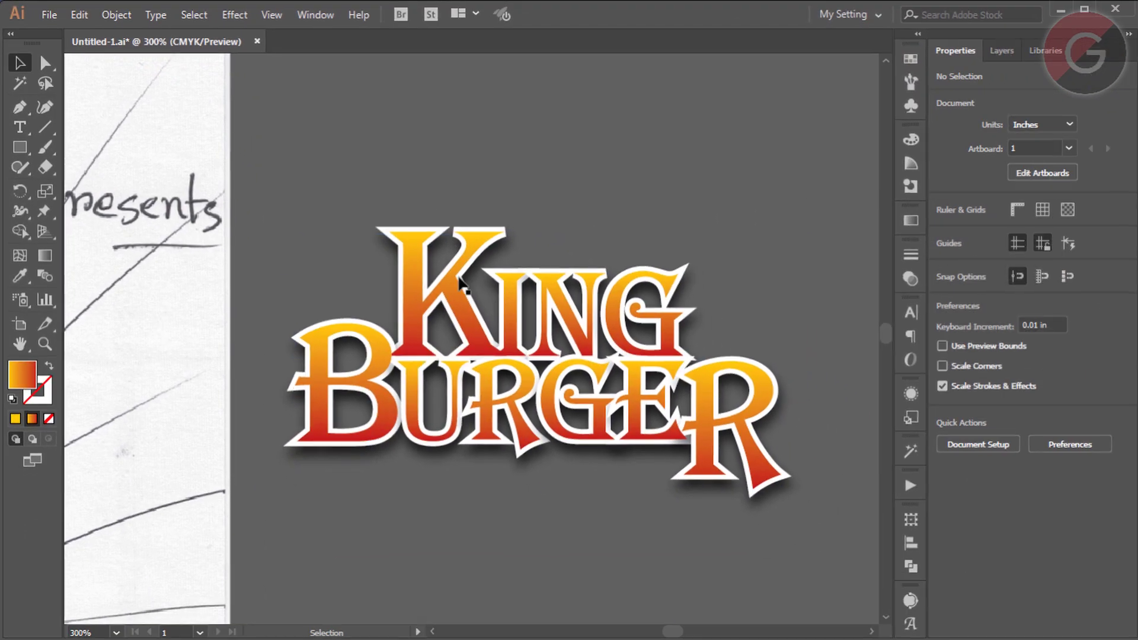
left_click_drag(450, 296, 463, 285)
left_click(514, 474)
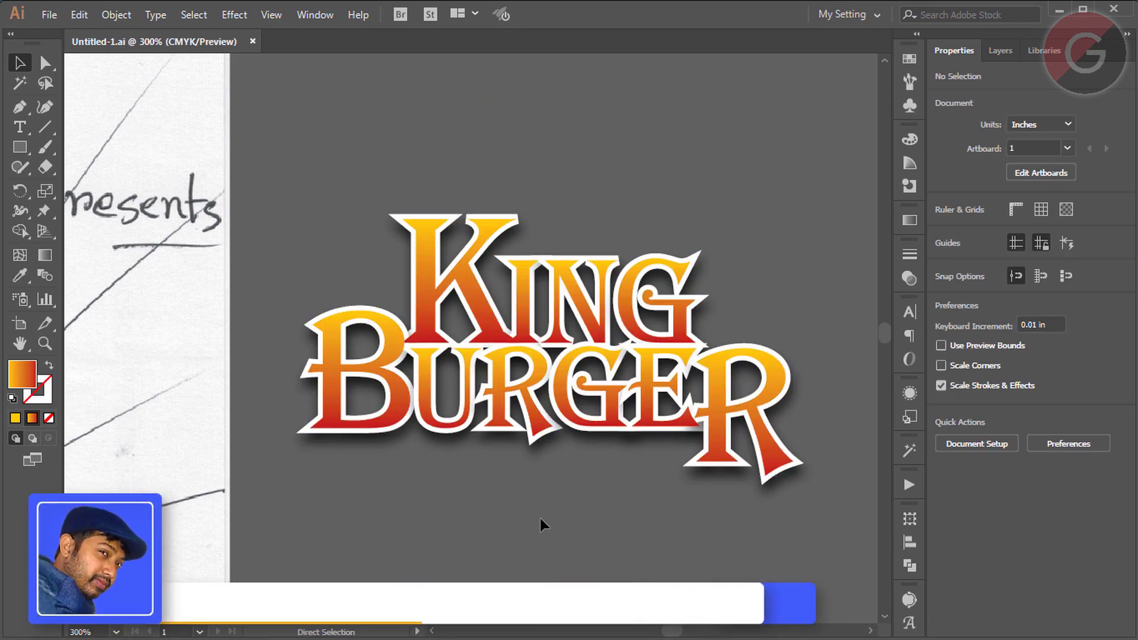
key("ctrl+minus")
key("ctrl+minus")
key("ctrl+minus")
key("ctrl+minus")
Move the grouped KING BURGER logo onto the light-blue artboard.
left_click_drag(76, 326, 398, 243)
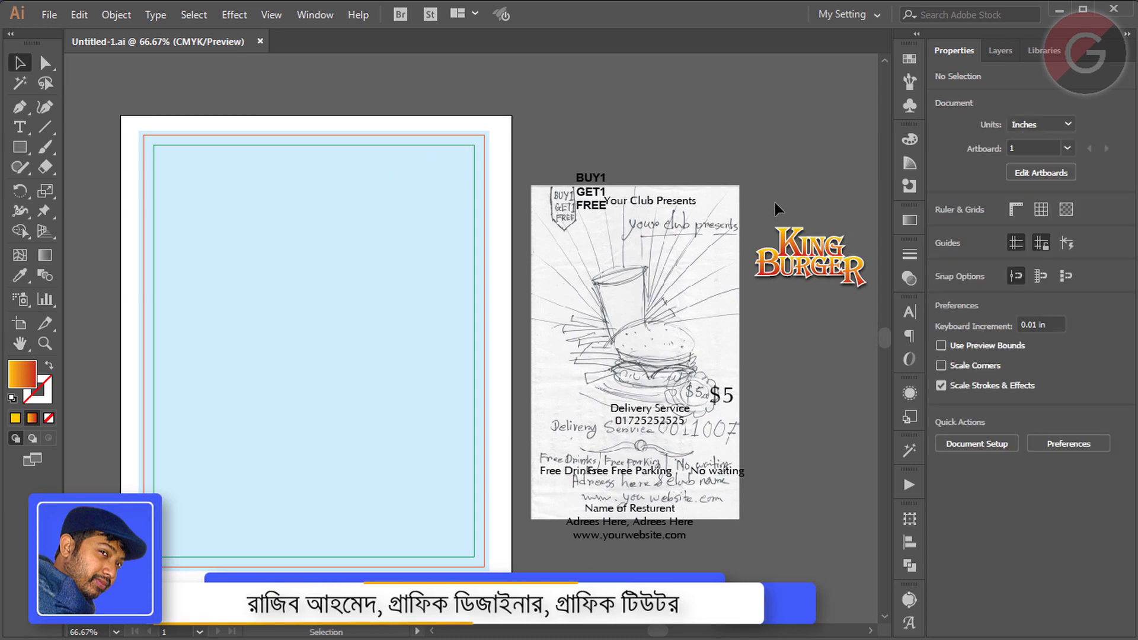
left_click(833, 270)
scroll(886, 328, "right", 5)
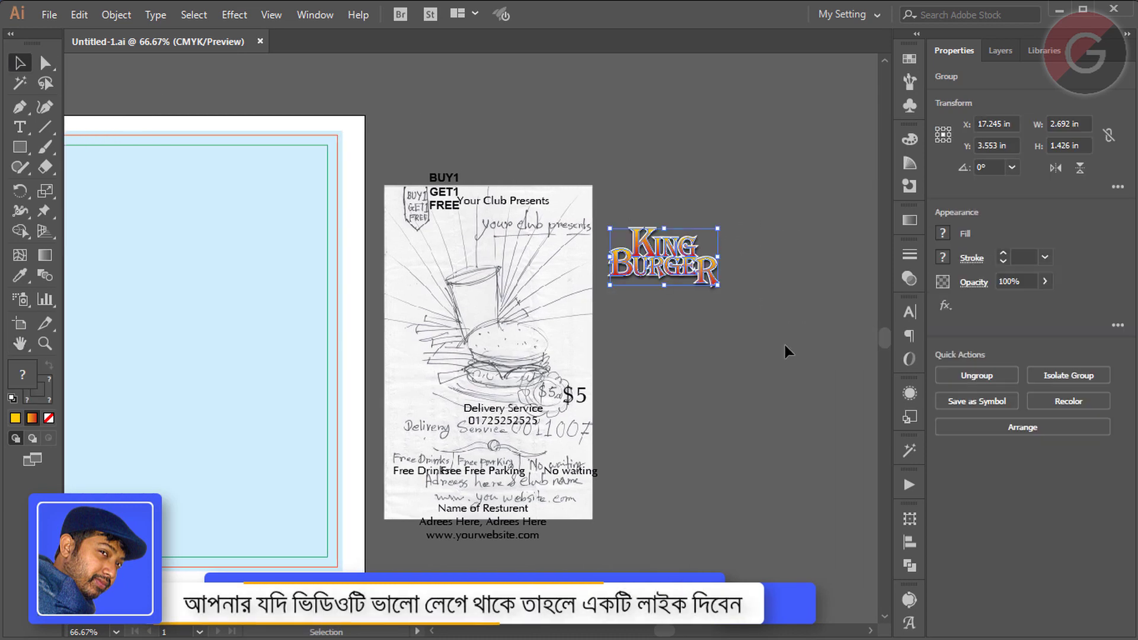
left_click_drag(704, 278, 213, 359)
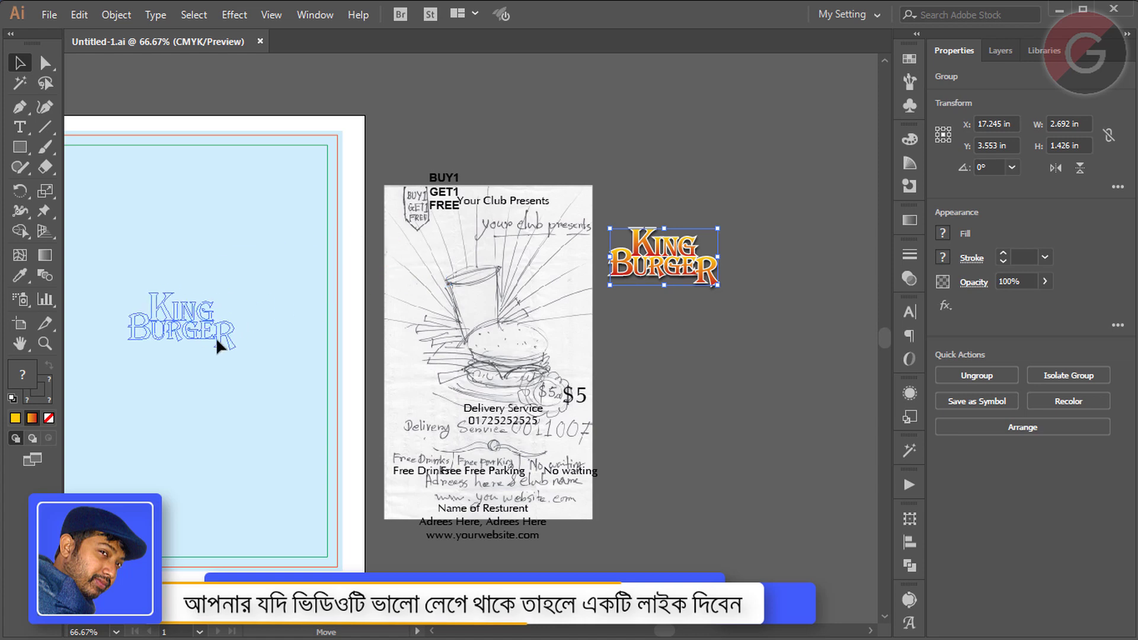
key("space")
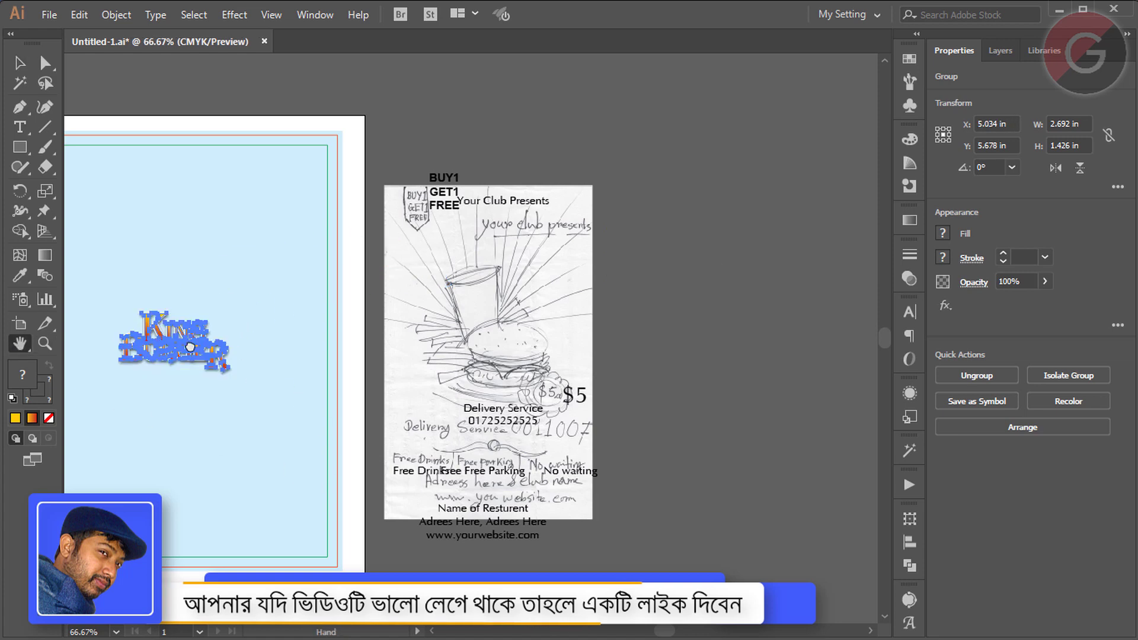
mouse_move(160, 346)
left_mouse_down()
mouse_move(355, 349)
mouse_move(359, 234)
mouse_move(453, 215)
left_mouse_up()
left_click(20, 67)
Move BUY1 GET1 FREE, Your Club Presents, $5, Delivery Service and bottom text onto the artboard.
left_click(533, 101)
left_click_drag(639, 193, 249, 184)
left_click_drag(697, 202, 433, 179)
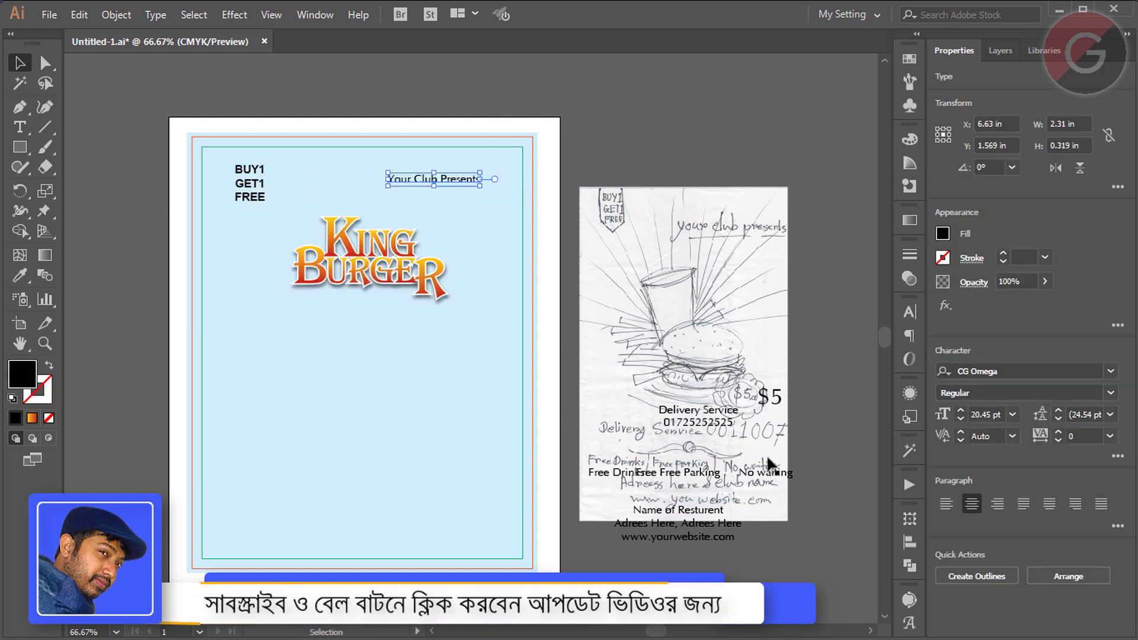
left_click_drag(770, 397, 472, 393)
left_click_drag(699, 416, 369, 463)
mouse_move(723, 472)
left_mouse_down()
mouse_move(460, 477)
mouse_move(460, 495)
left_mouse_up()
left_click_drag(291, 502, 264, 502)
left_click_drag(415, 529, 370, 533)
left_click(687, 538)
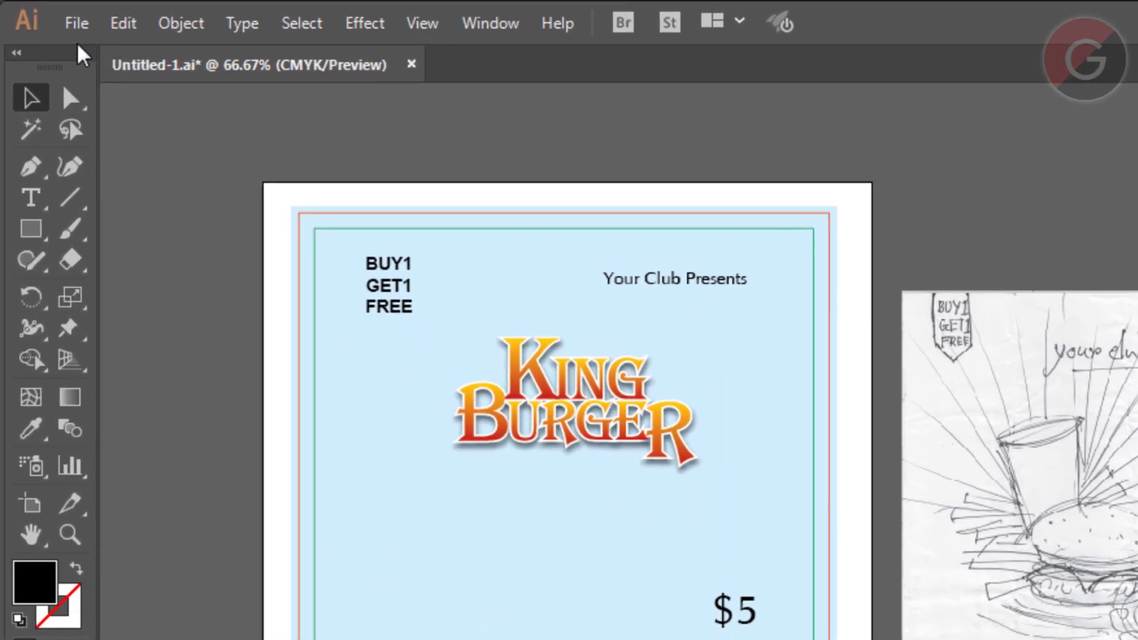
Place Burger 2 from the Liflete Design folder using File > Place.
left_click(78, 24)
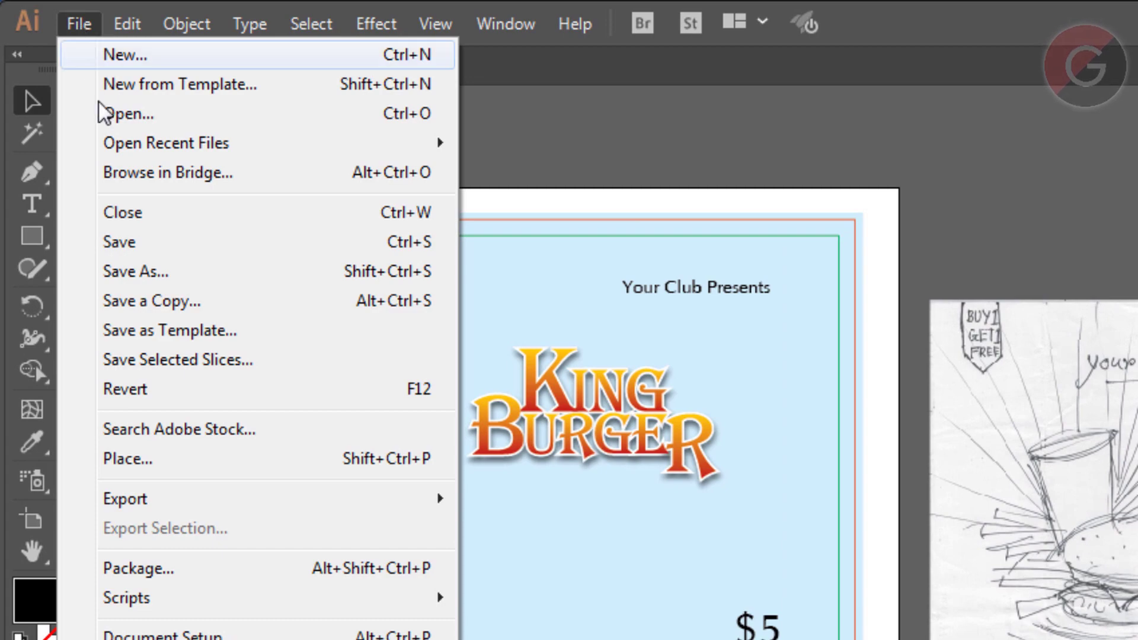
left_click(128, 458)
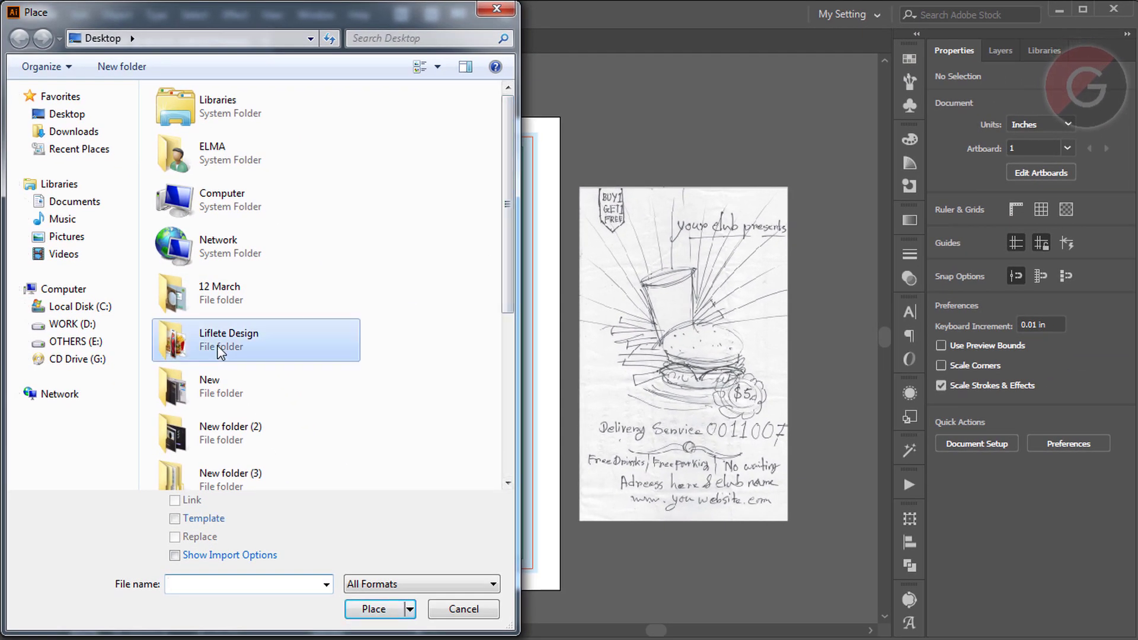
double_click(252, 355)
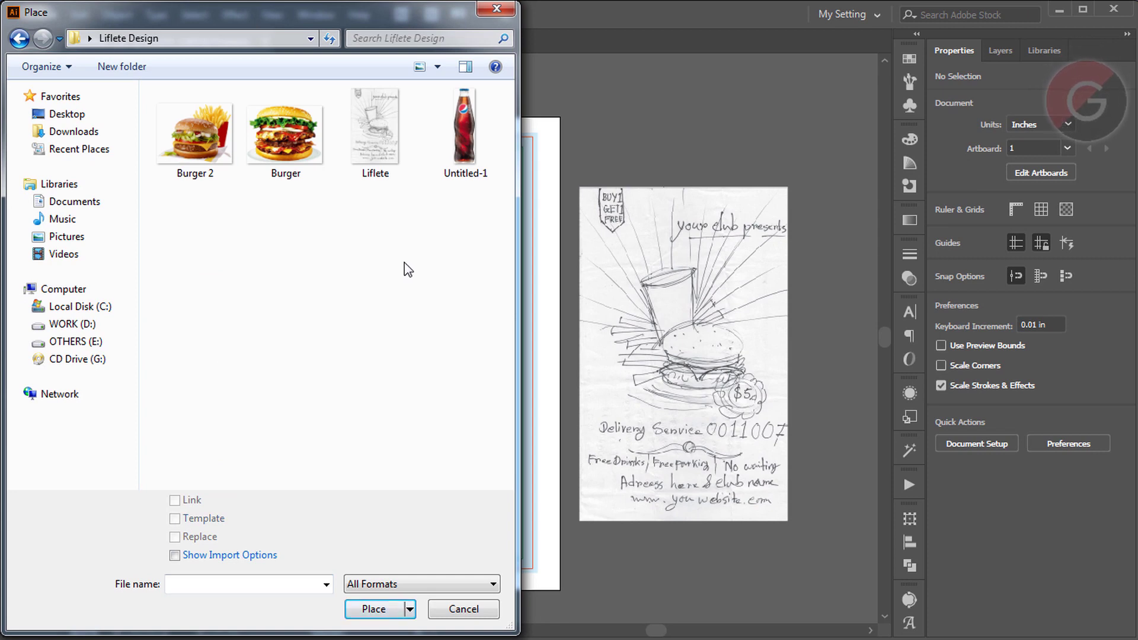
left_click(202, 145)
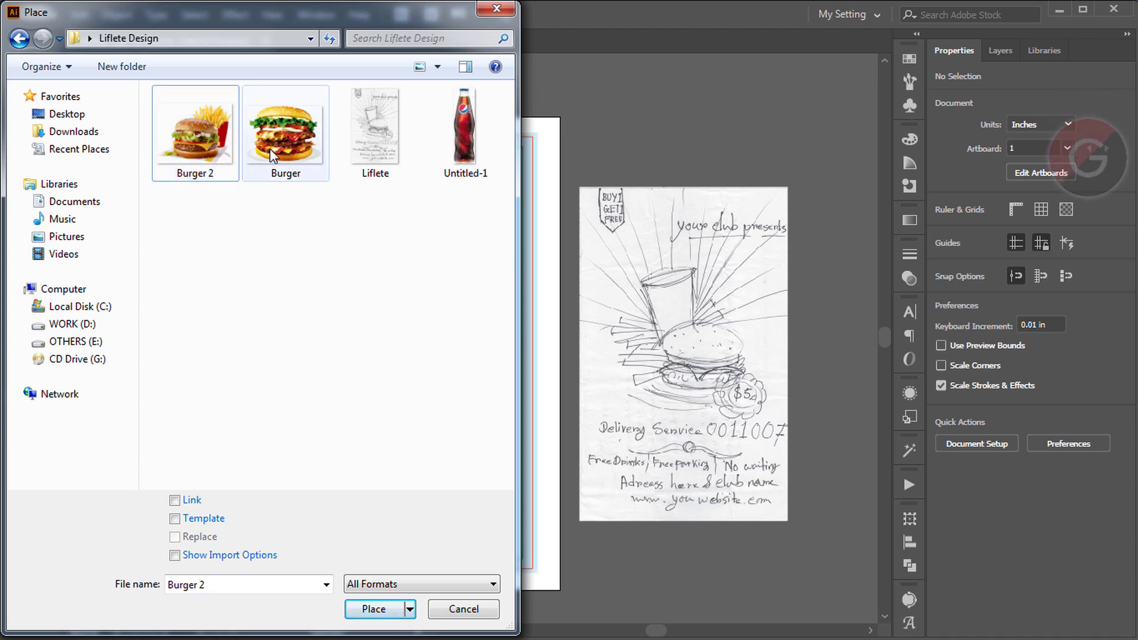
left_click(284, 139)
left_click(462, 142)
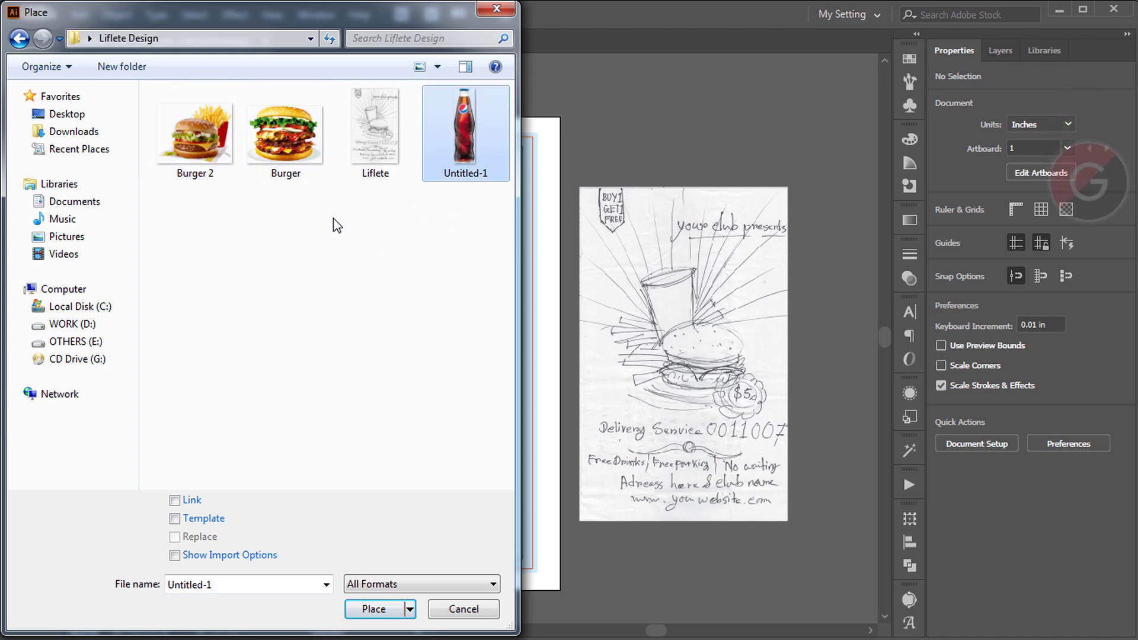
left_click(212, 151)
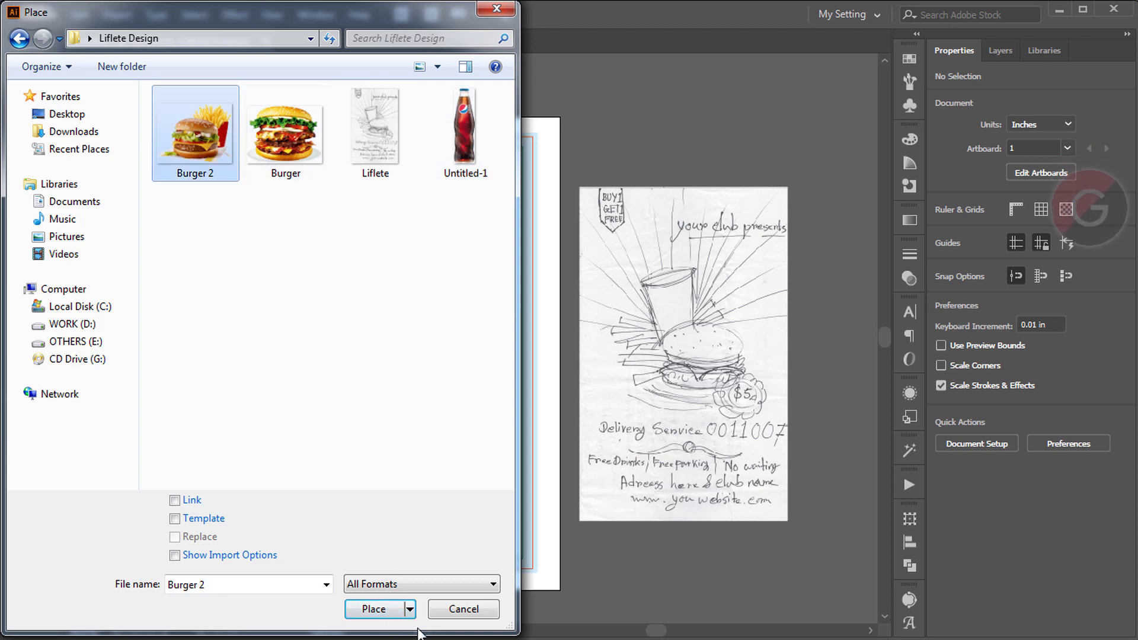
left_click(371, 607)
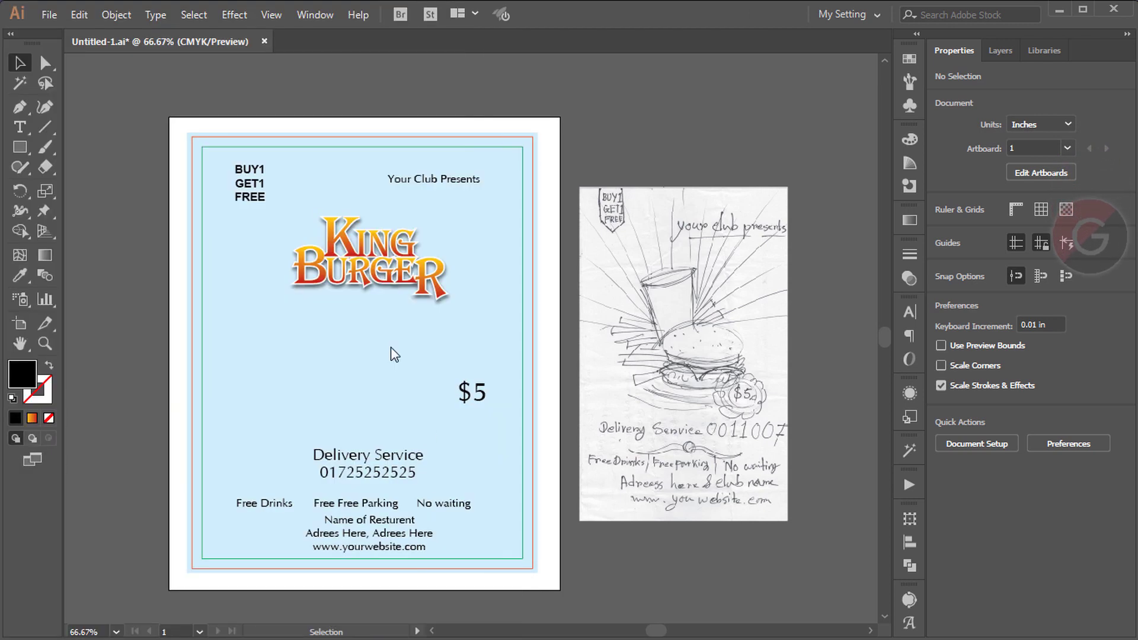
Place the burger photo below the logo and the cola bottle image beside it.
left_click(264, 312)
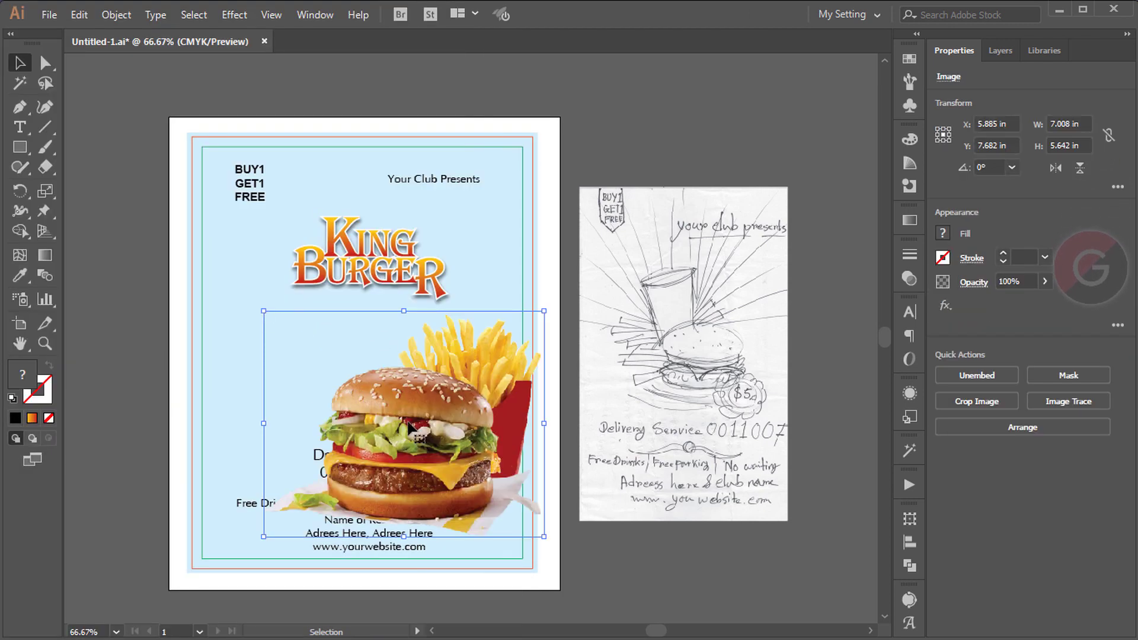
left_click_drag(473, 483, 413, 417)
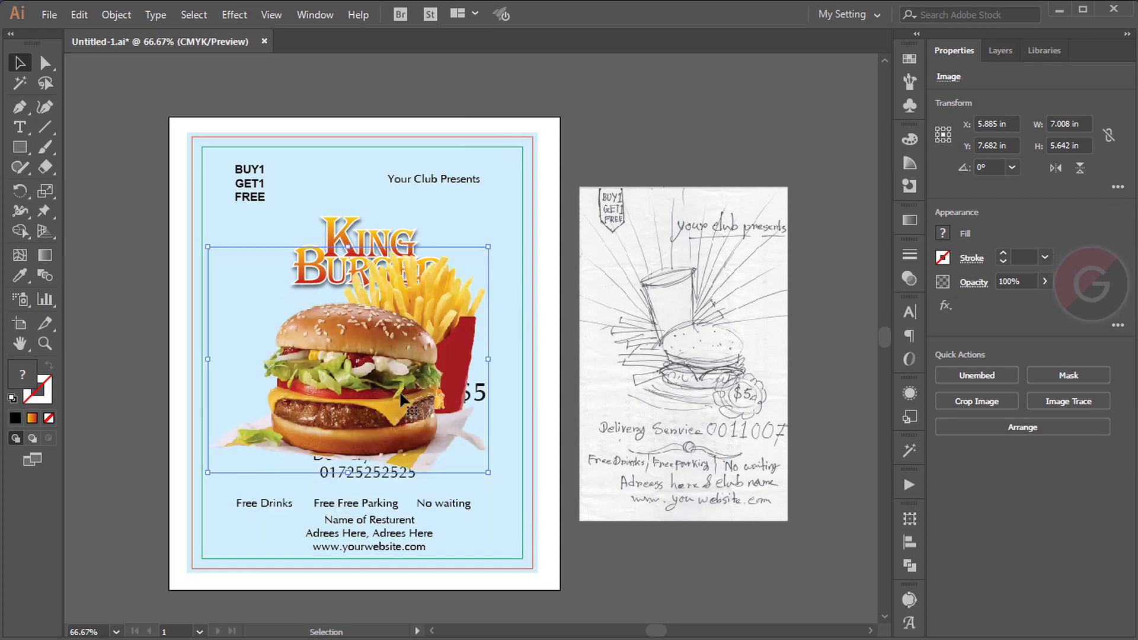
left_click(264, 117)
left_click(49, 14)
left_click(101, 282)
left_click(368, 616)
left_click(413, 132)
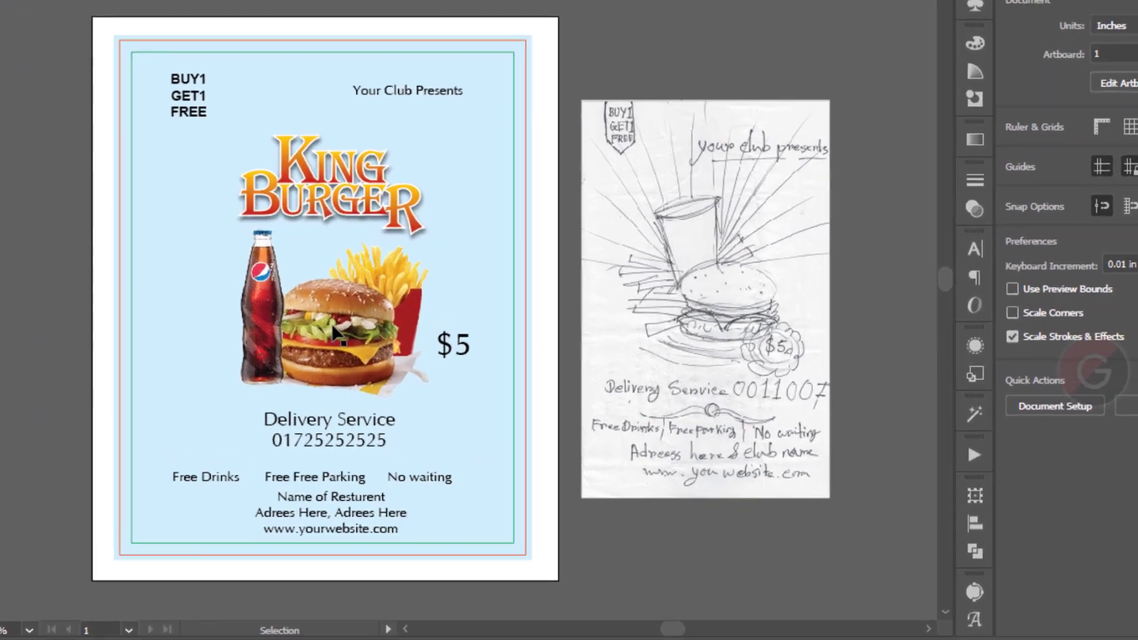
Bring the burger photo to the front and delete the reference sketch, viewing at 79% zoom.
left_click(401, 380)
right_click(370, 376)
mouse_move(462, 398)
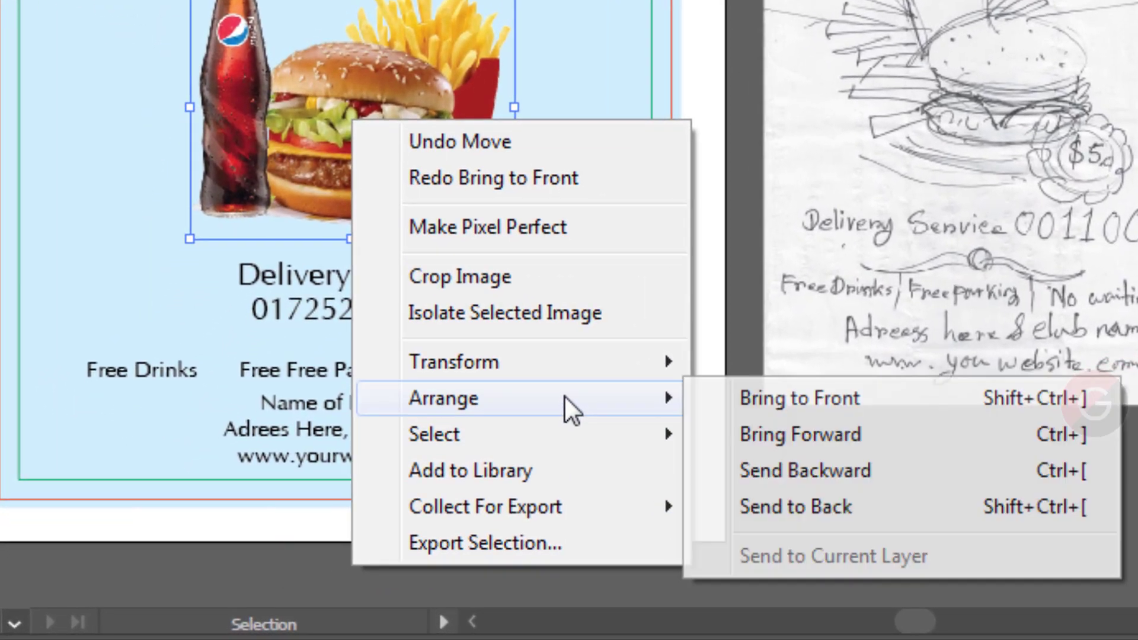
left_click(769, 393)
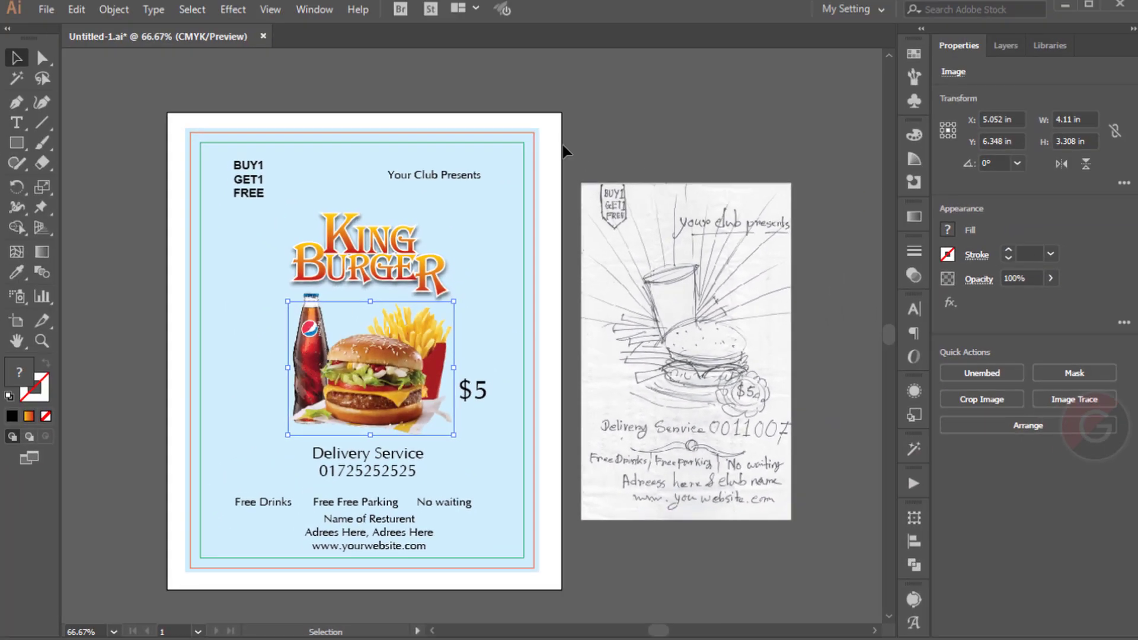
left_click(642, 363)
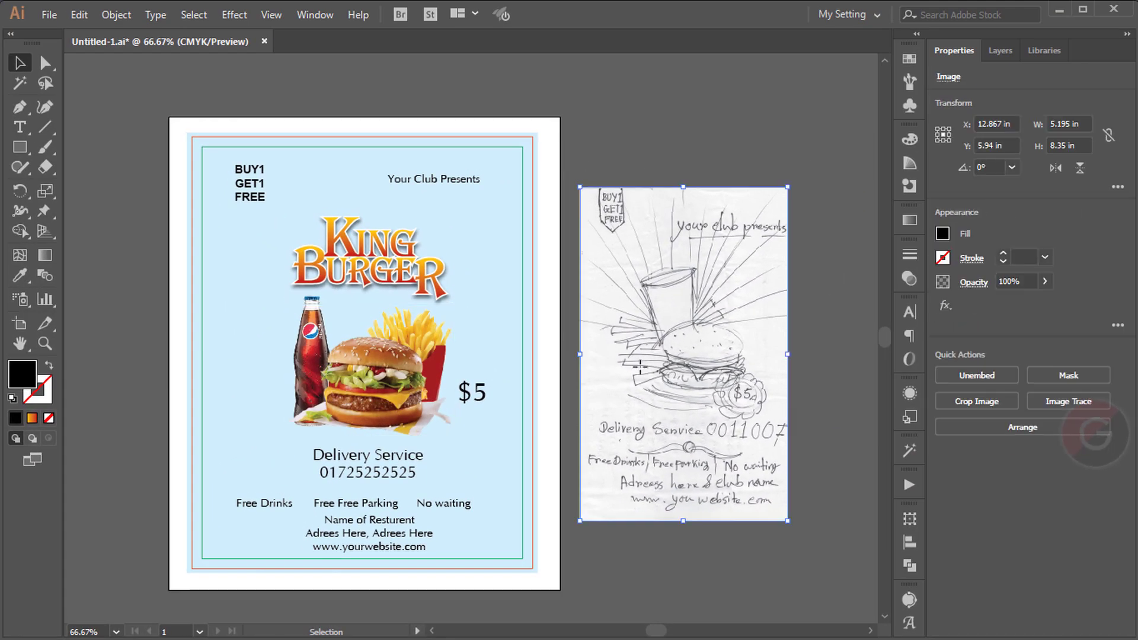
key("Delete")
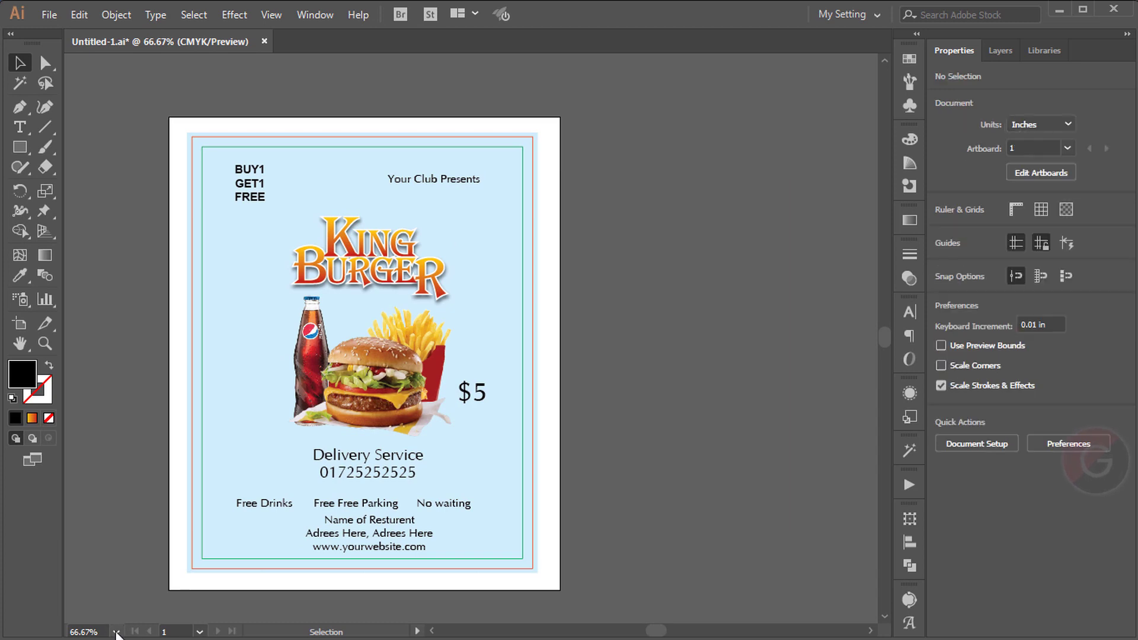
left_click(117, 632)
left_click(141, 617)
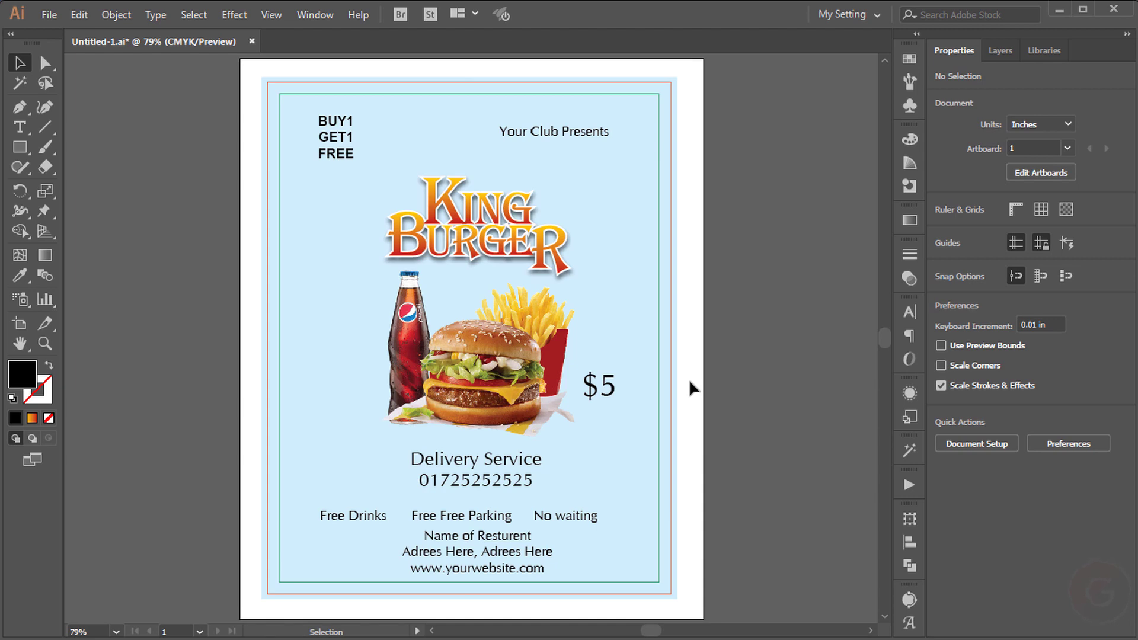
Save the finished flyer as Untitled-1.ai with Ctrl+S.
key("ctrl+s")
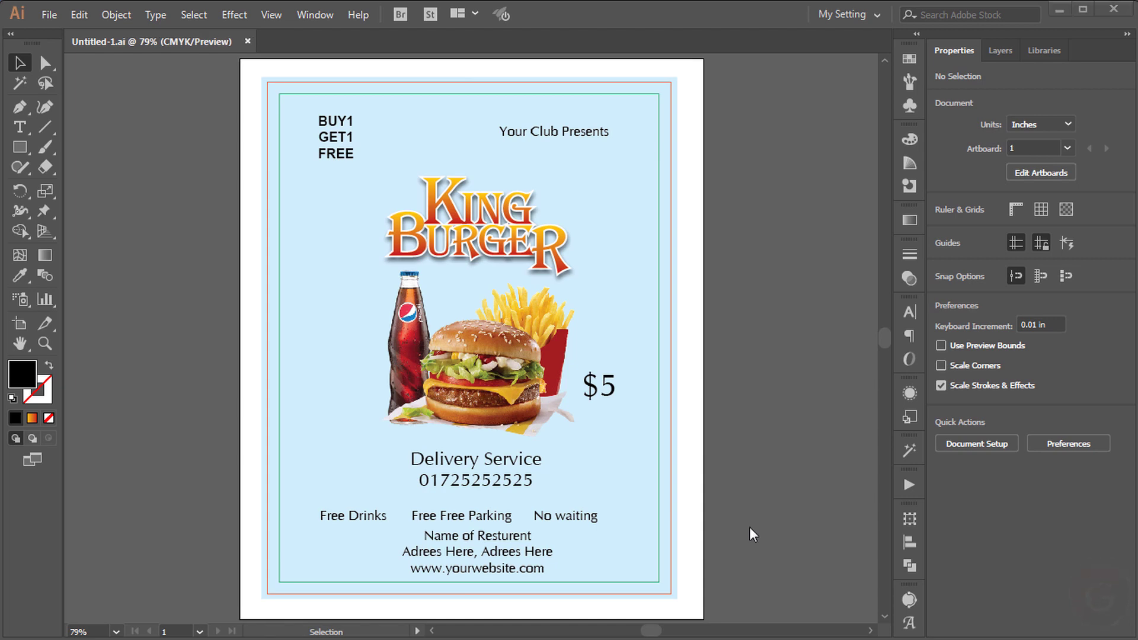